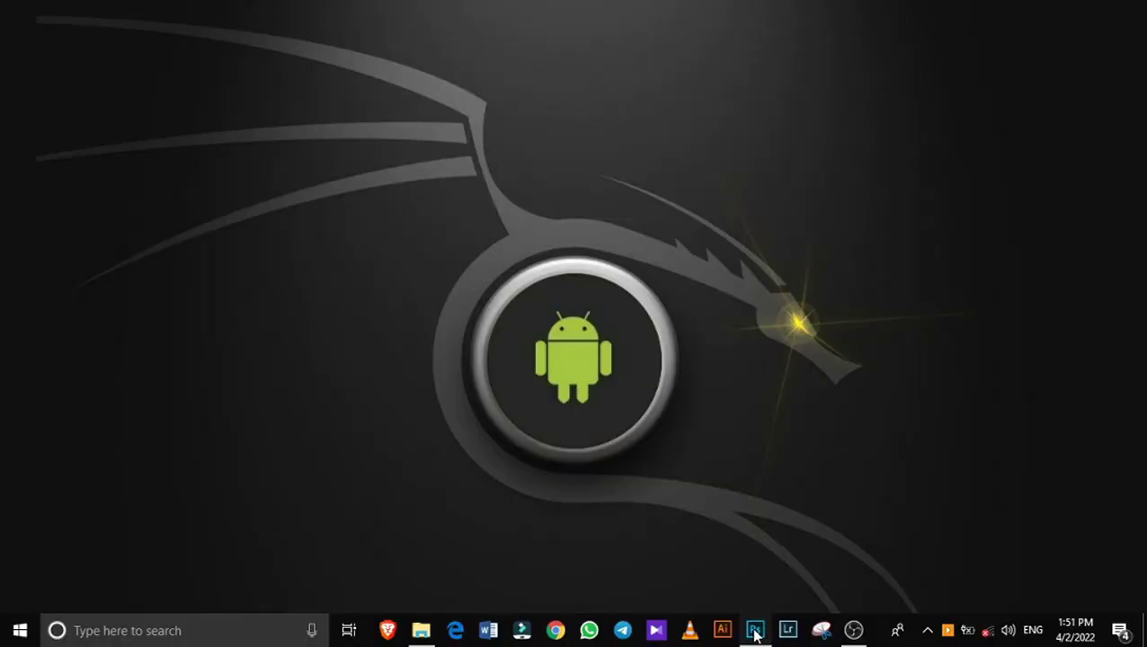
Restore Photoshop and start a new 1080 × 1080 px, 300 ppi document via File > New
click(754, 630)
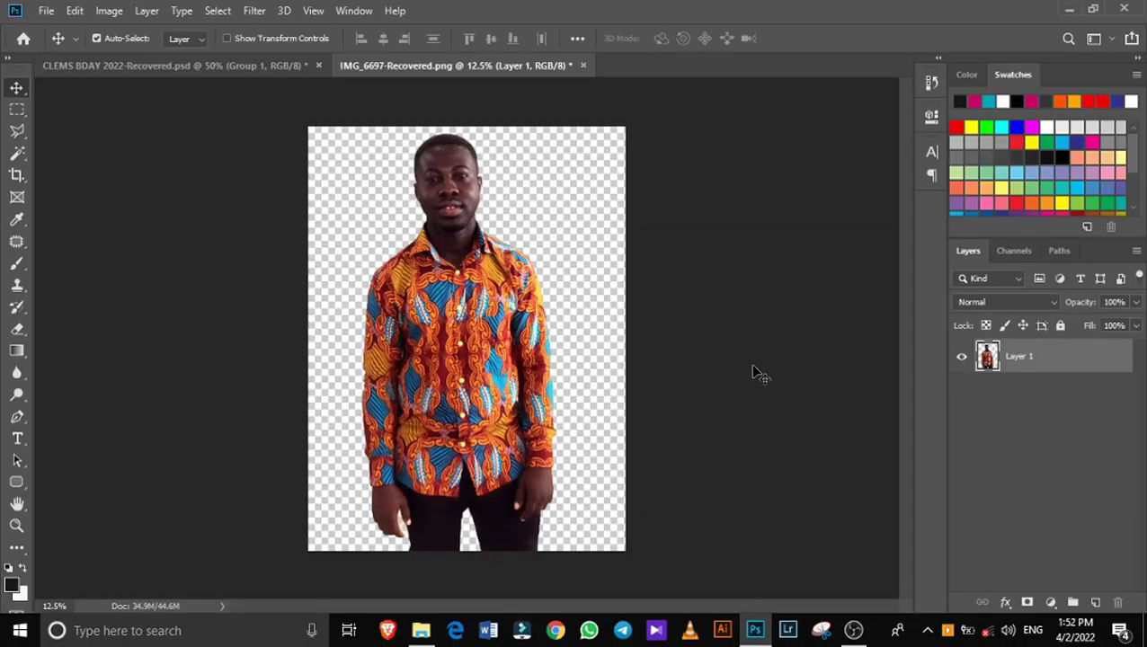
click(46, 11)
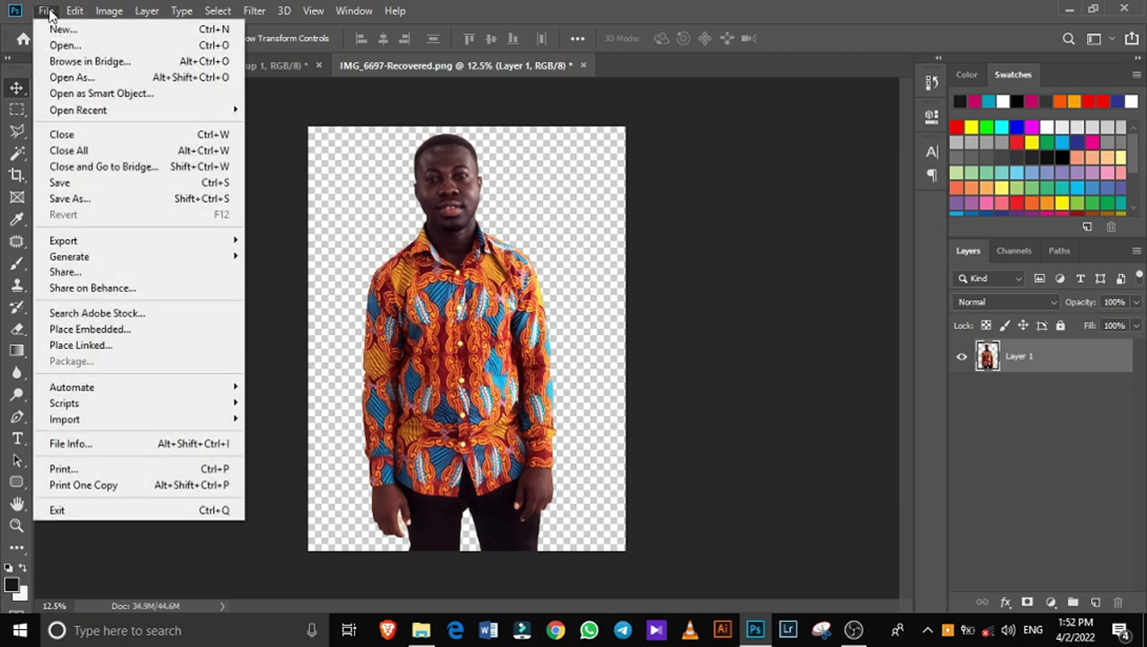
click(68, 29)
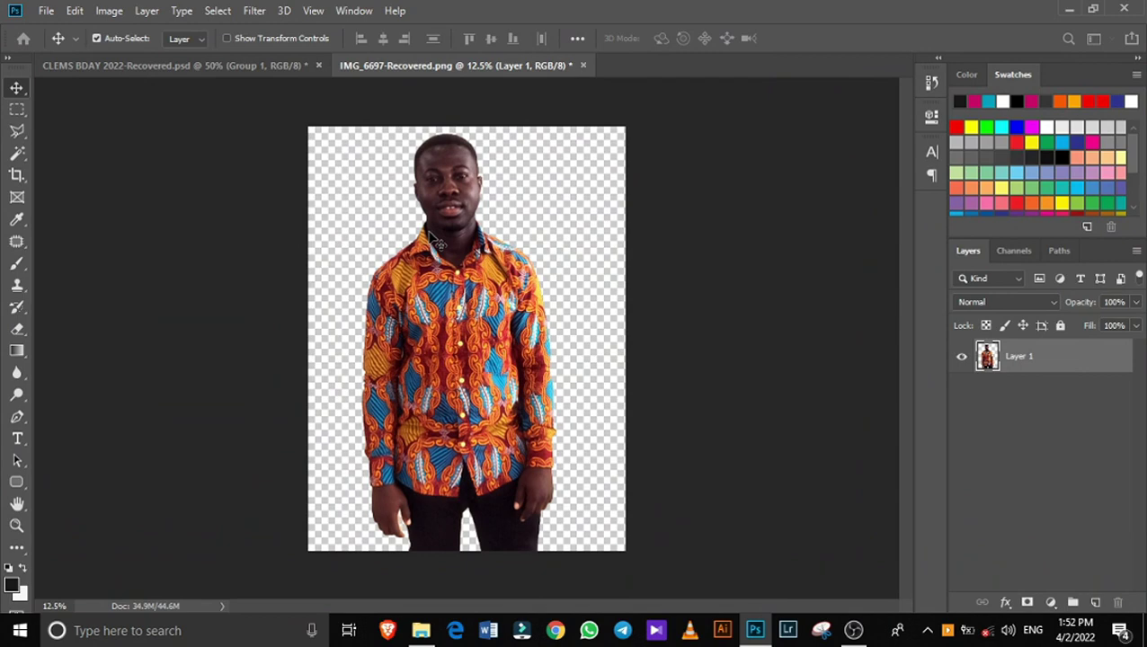
key(ctrl+n)
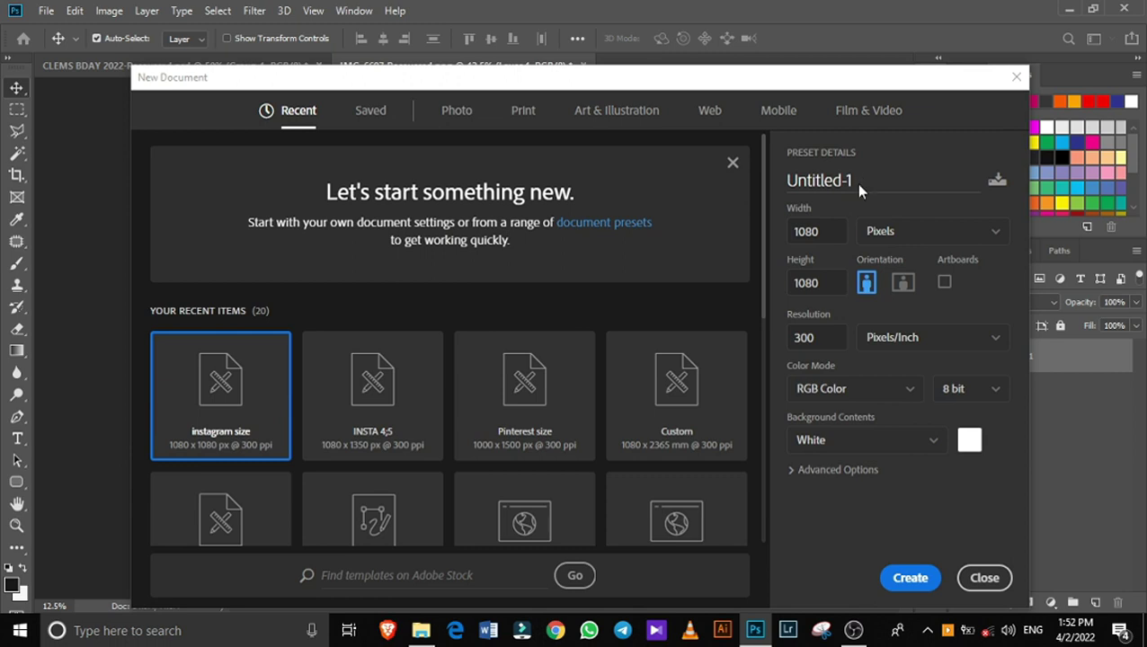
Name the new document 'Birthday Flyer'
click(818, 180)
double_click(824, 179)
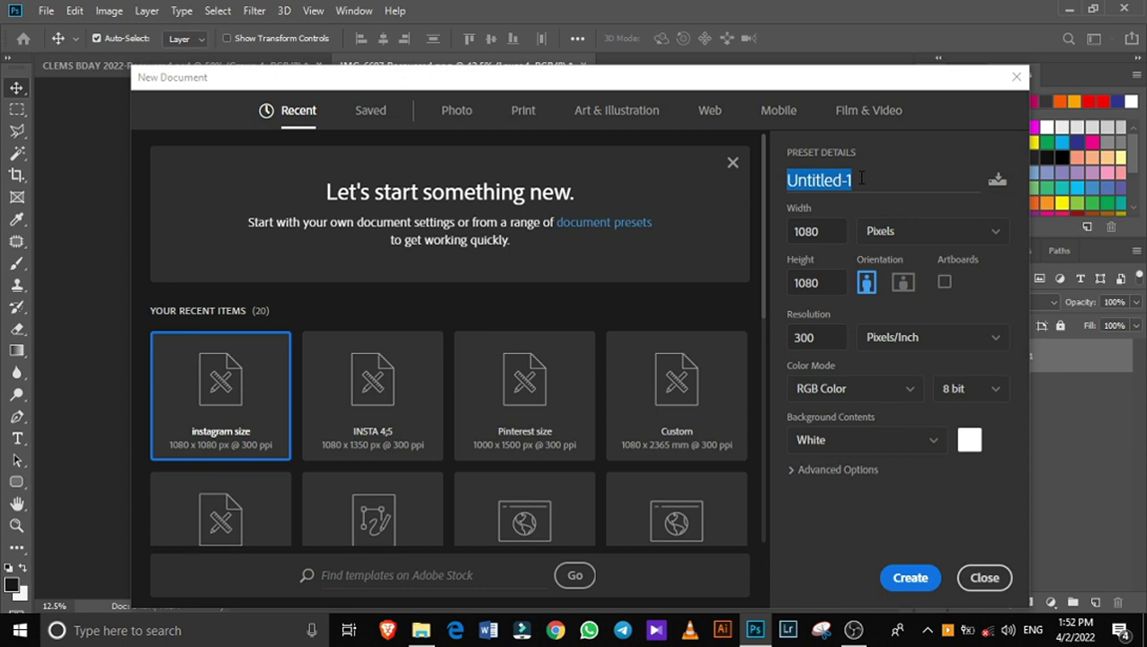
text(B)
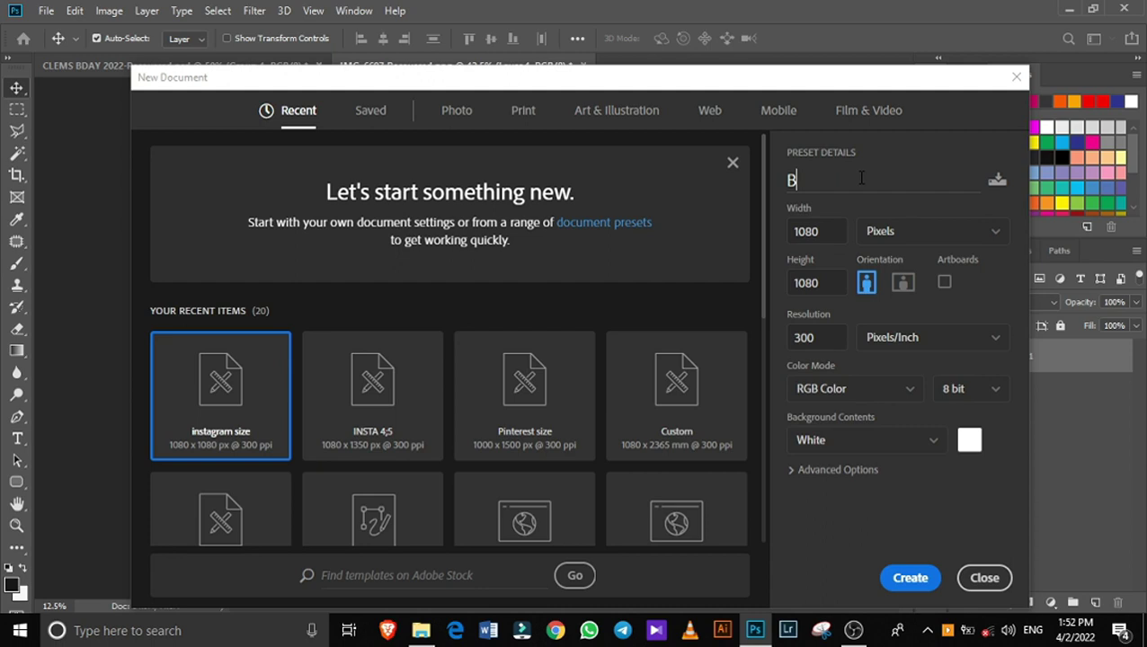
text(ir)
text(thd)
text(ay )
text(F)
text(l)
text(yer)
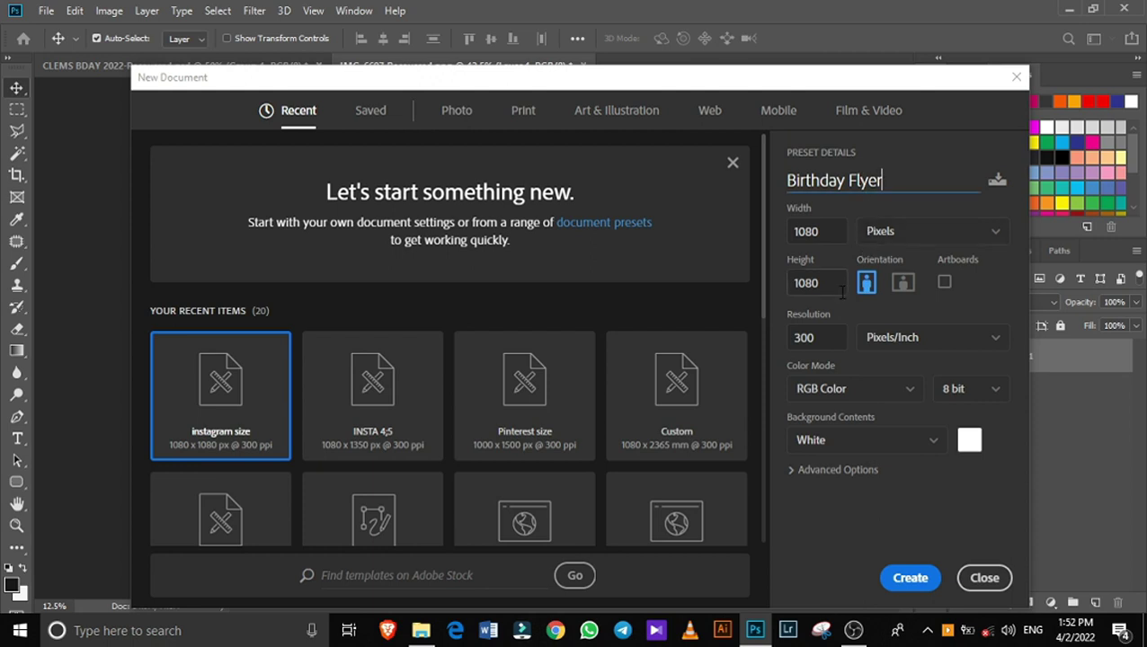
Keep the size at 1080 × 1080 pixels and 300 pixels/inch, and create the document
click(827, 232)
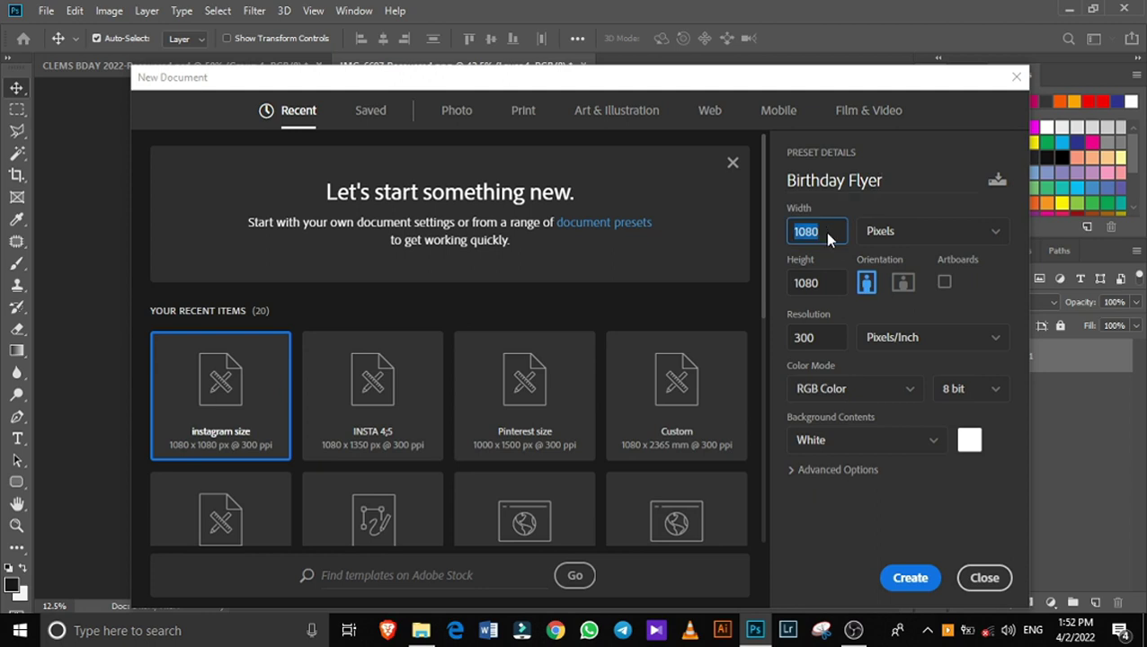
click(825, 232)
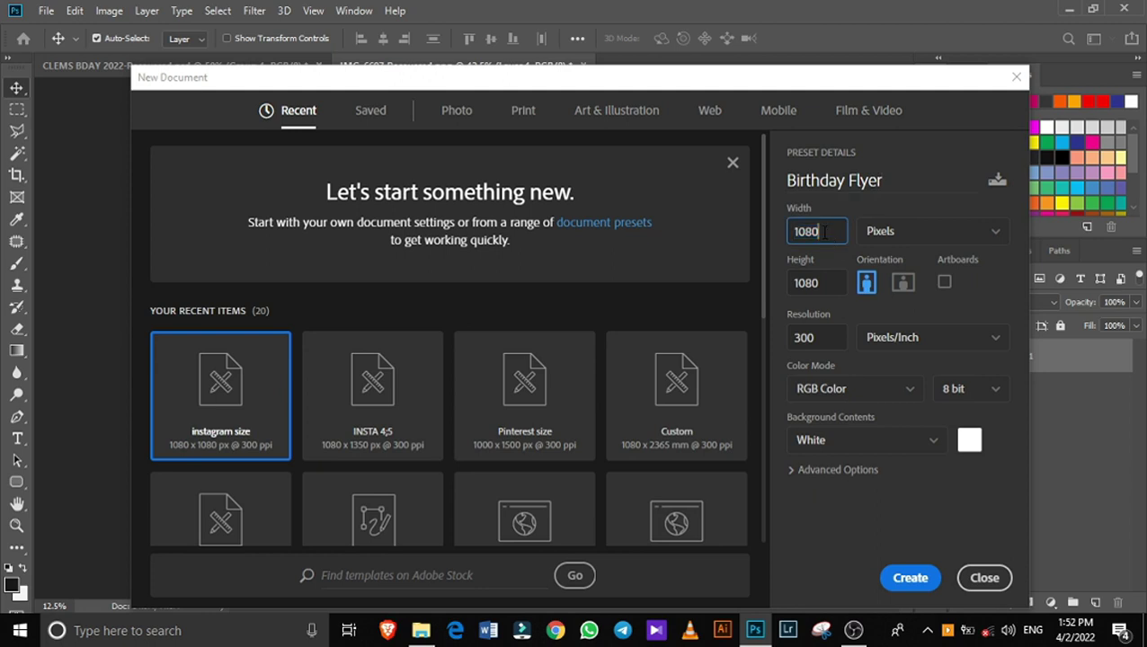
click(813, 282)
drag(812, 282, 781, 283)
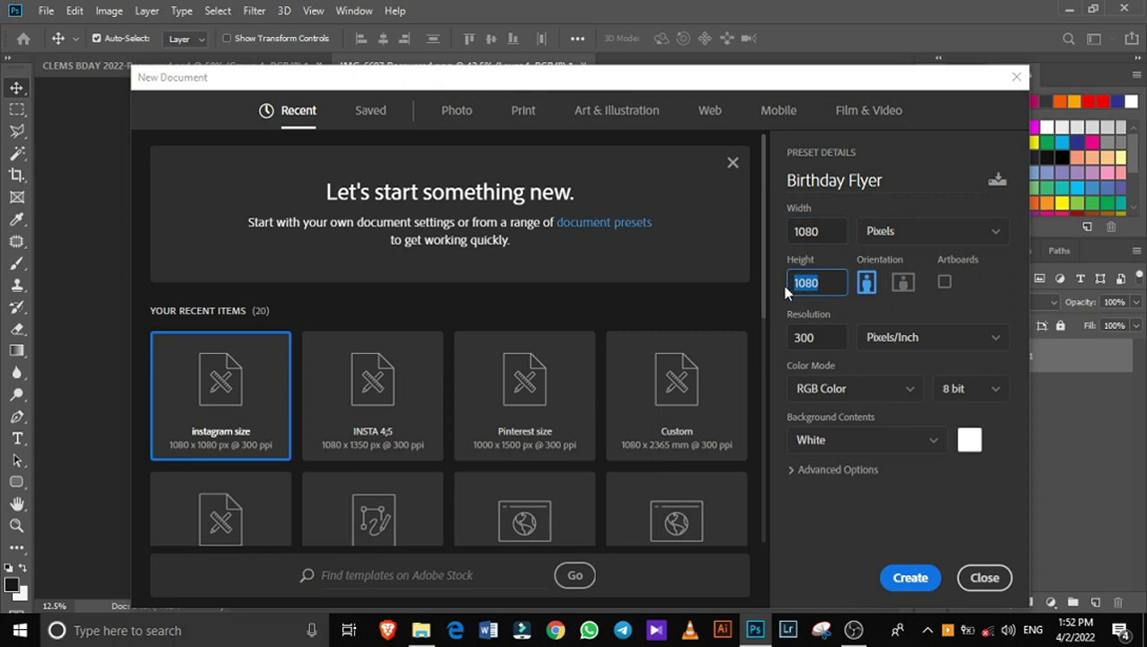
click(820, 336)
drag(814, 337, 782, 338)
click(957, 347)
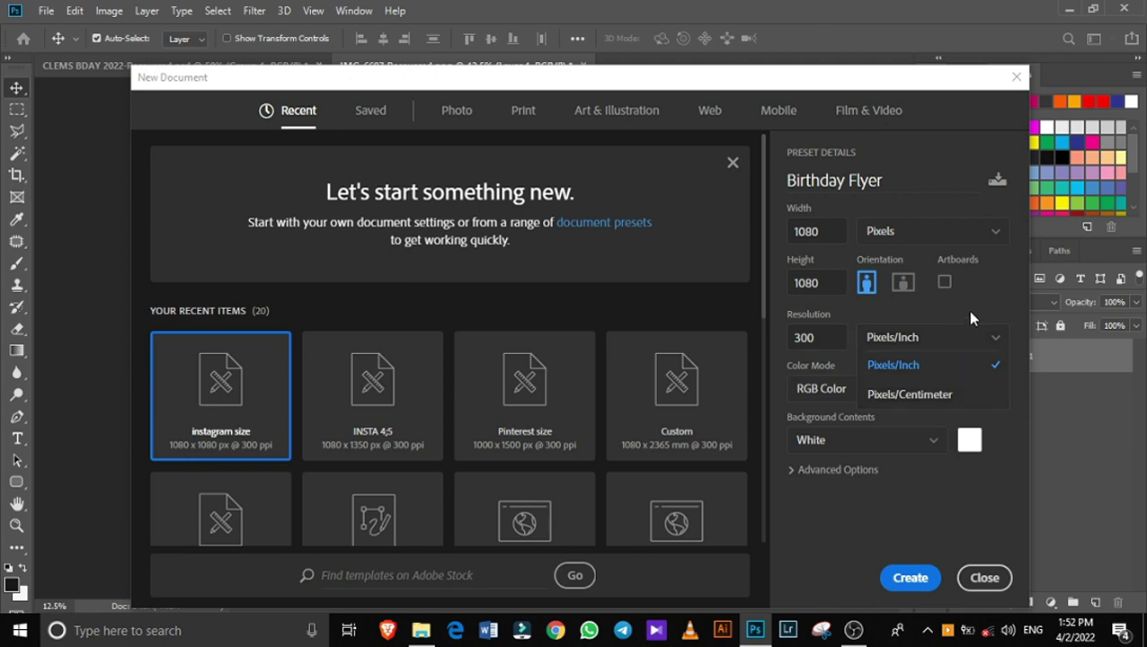
click(955, 233)
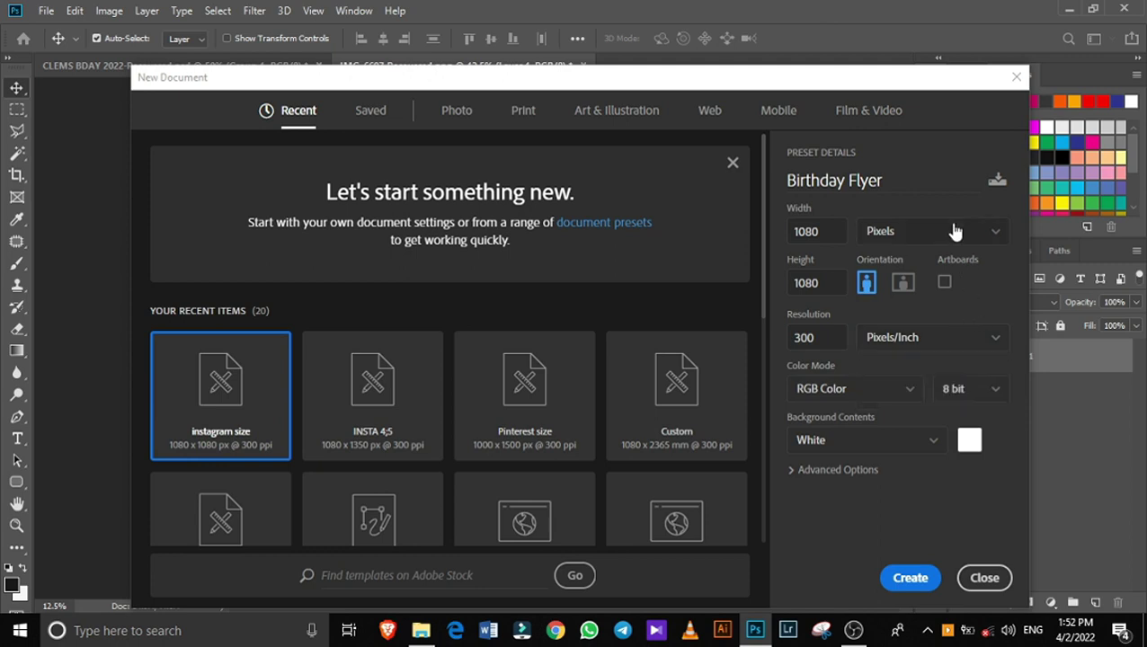
click(955, 232)
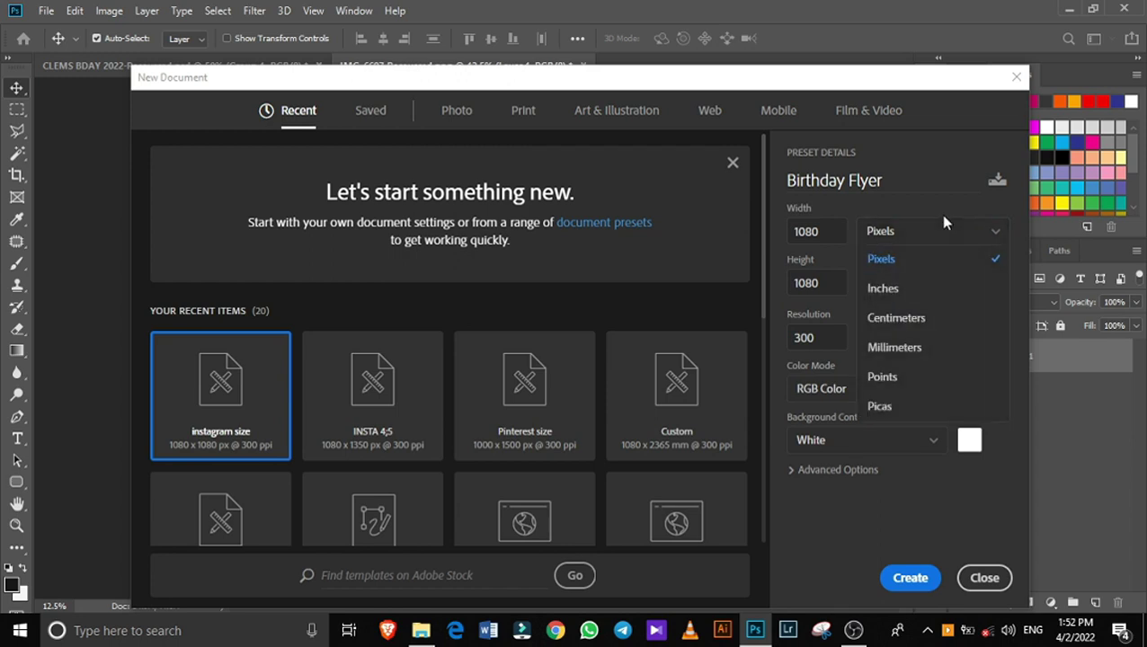
click(951, 216)
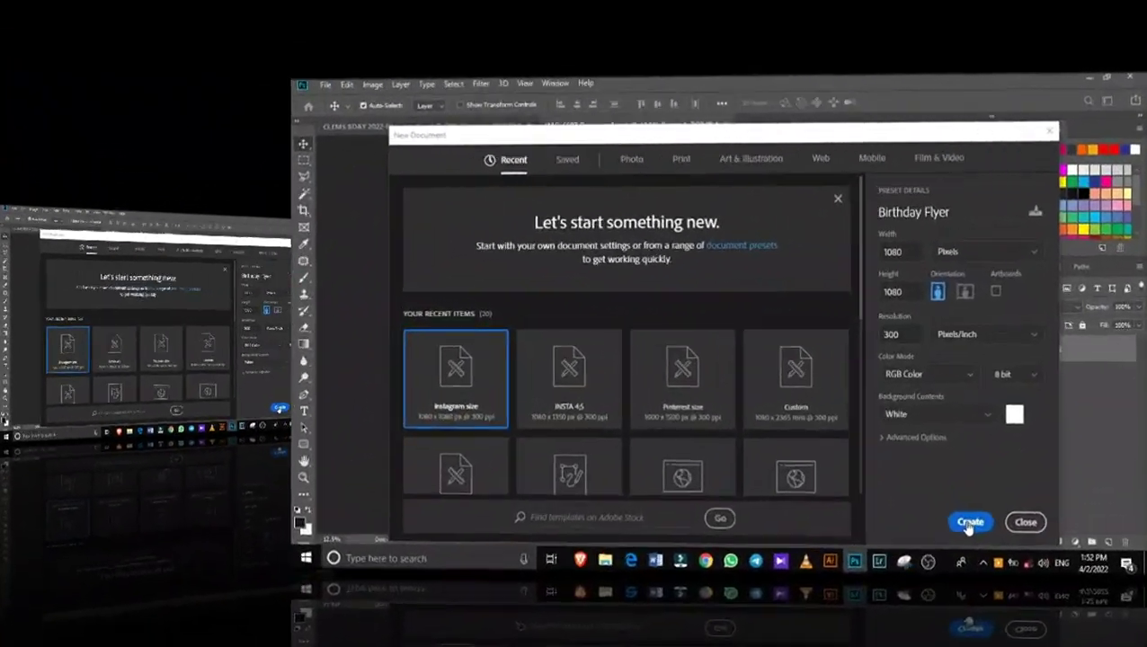
click(902, 575)
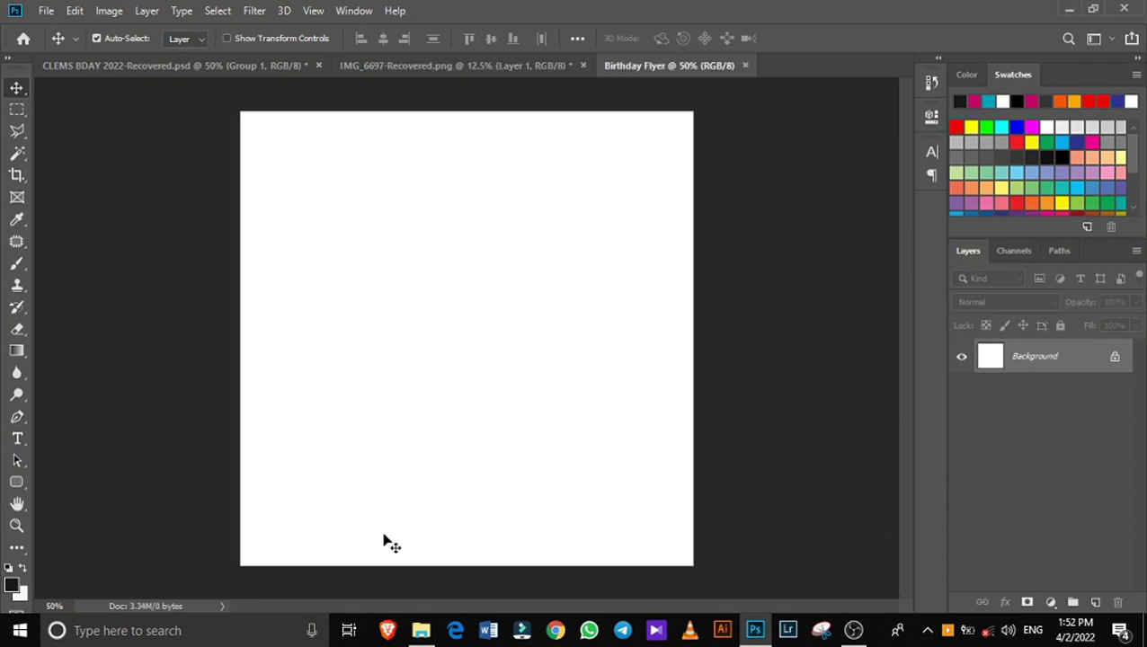
Add a solid colour fill layer in teal 04a5c1
click(1051, 602)
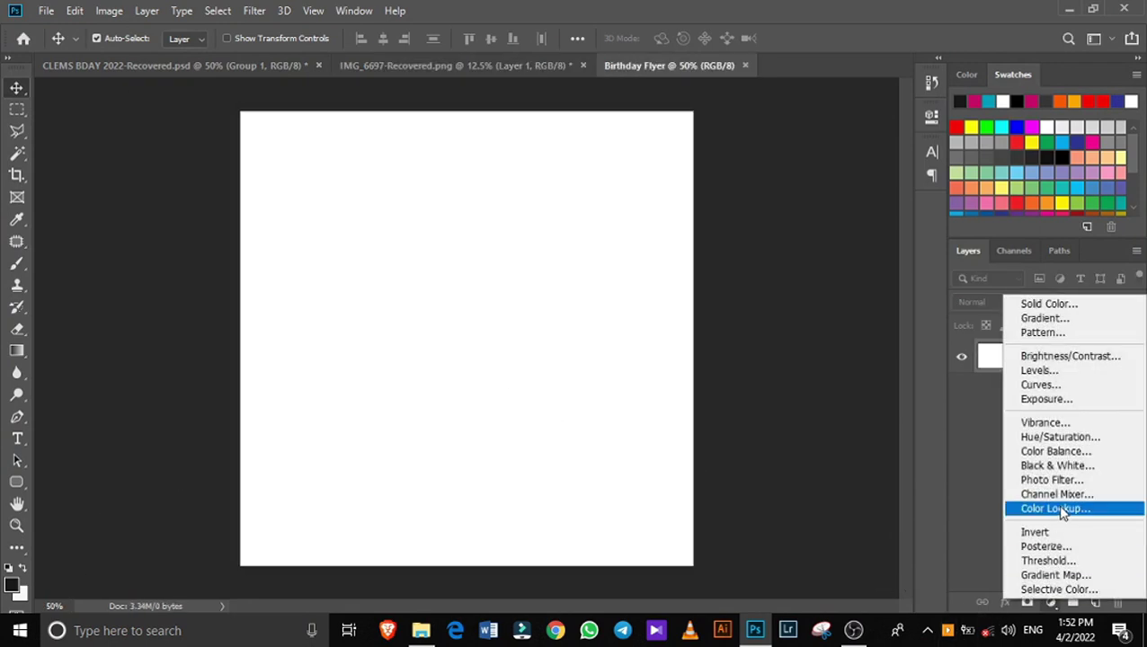
click(1060, 306)
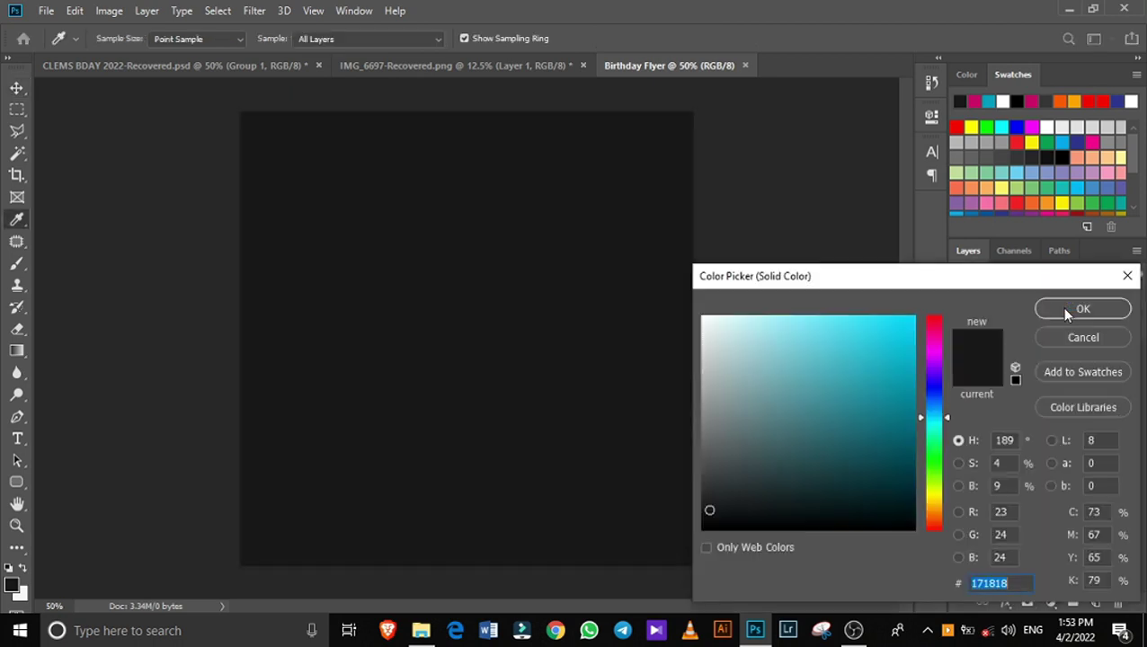
click(989, 101)
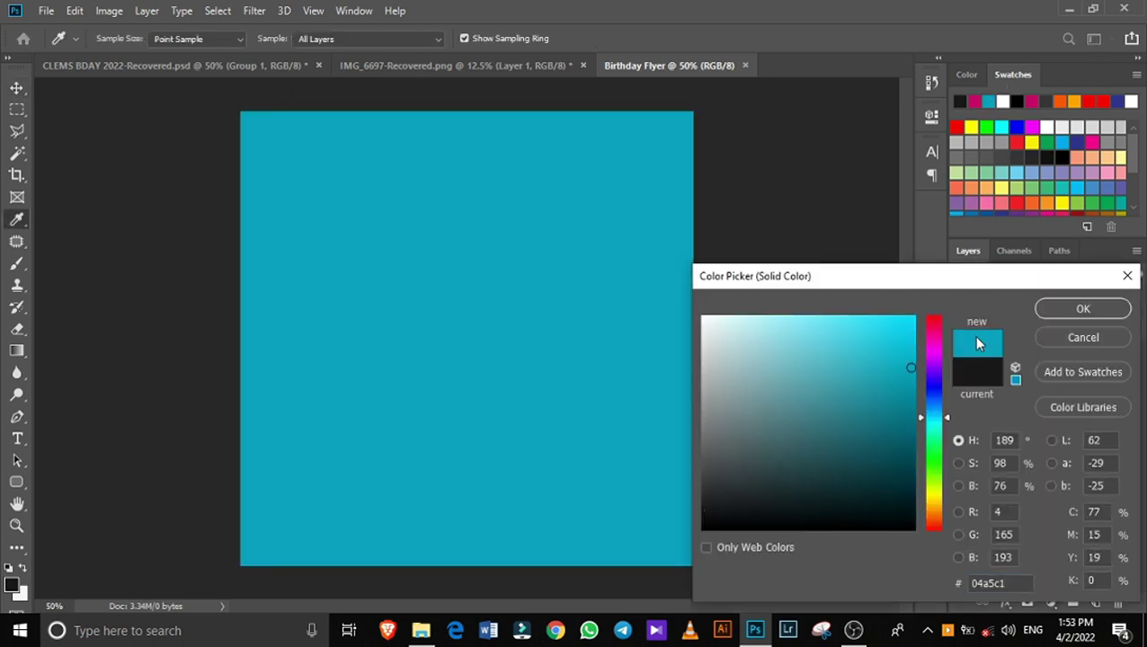
click(1060, 309)
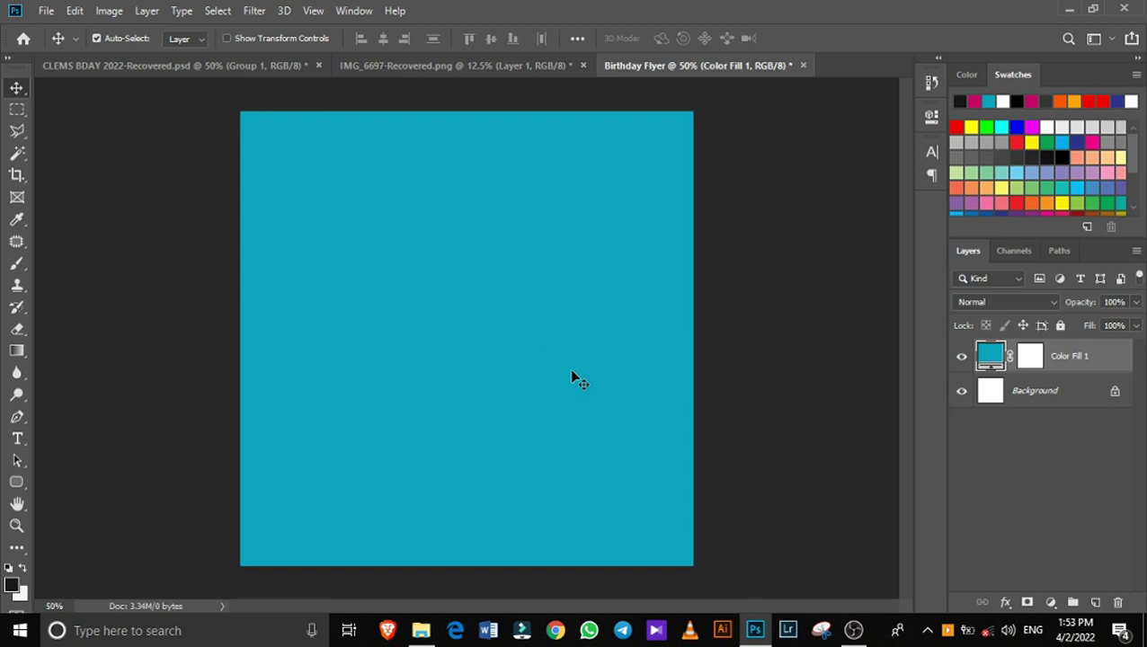
Add a gradient fill layer using the transparent fading gradient preset
click(1050, 602)
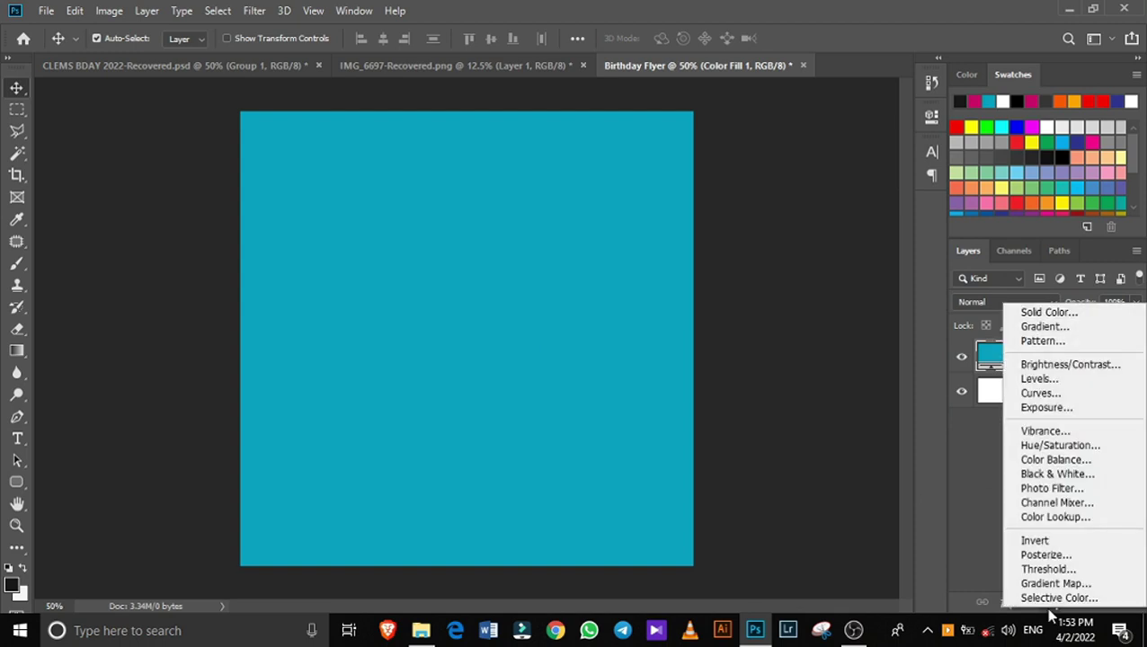
click(1075, 327)
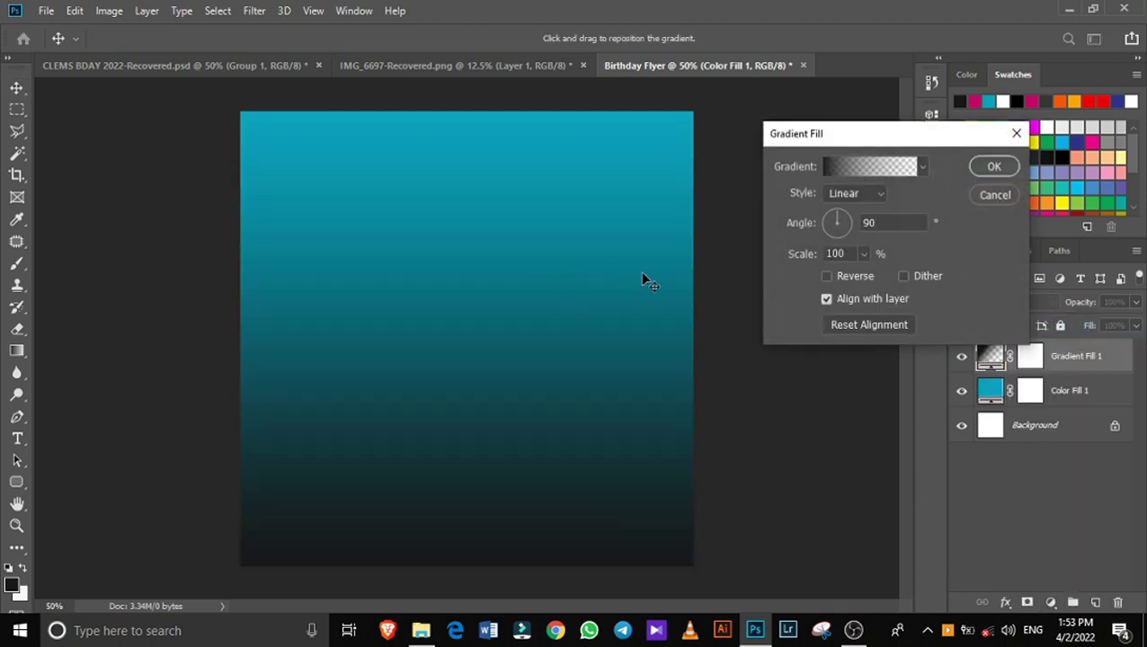
click(921, 167)
click(870, 258)
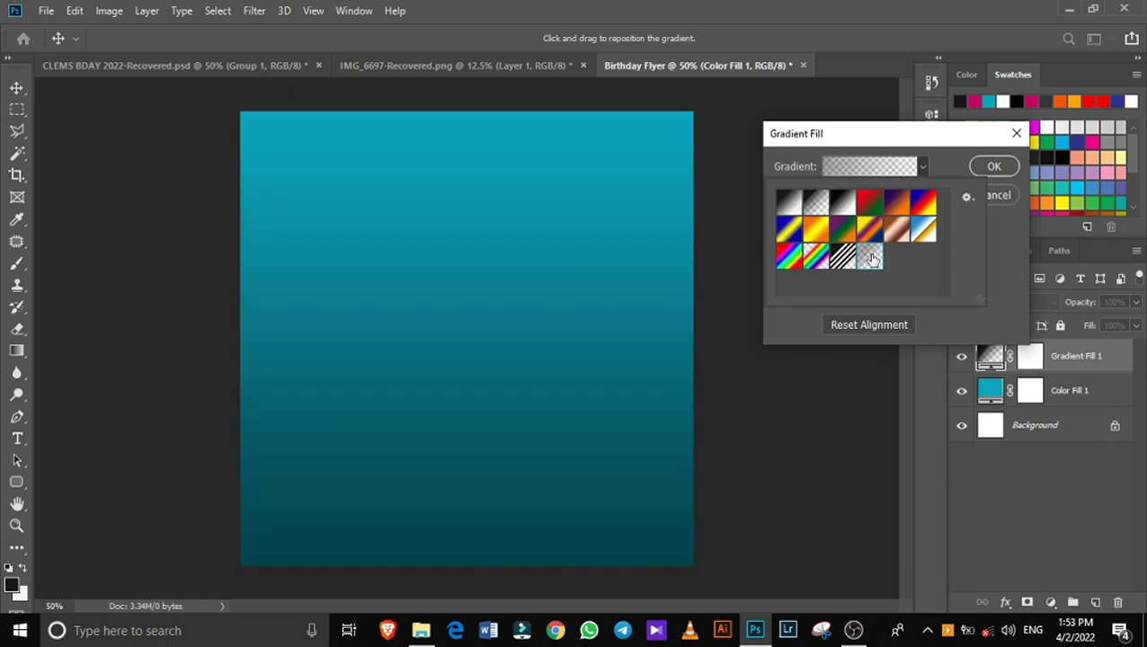
click(1021, 246)
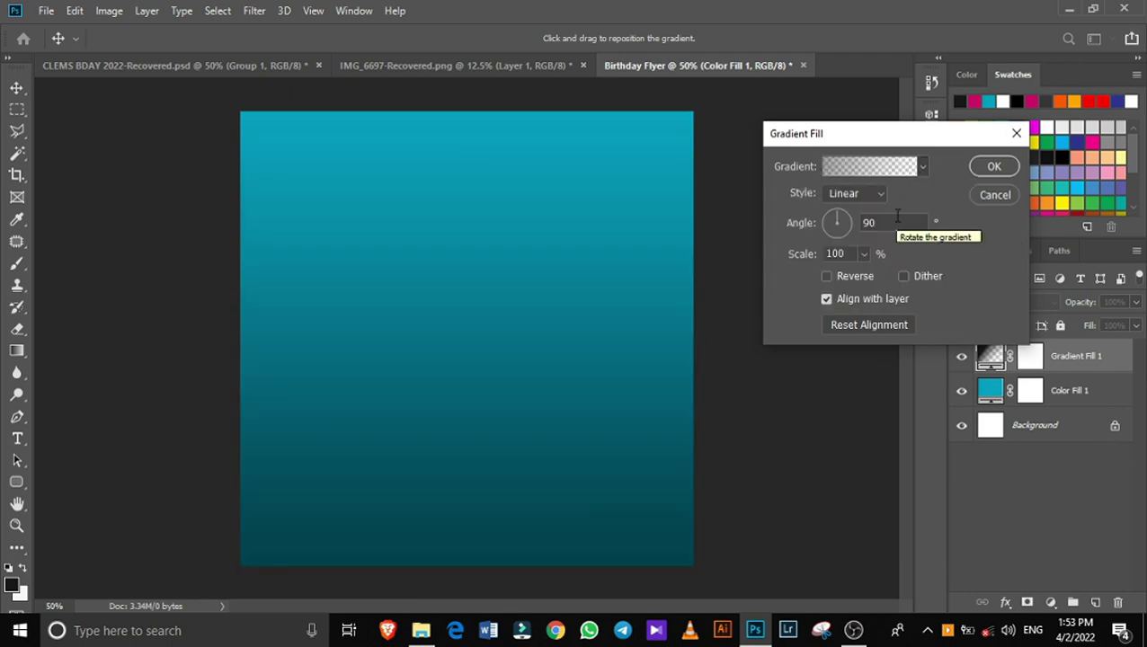
Make the gradient Reflected and reversed, angle about 176°, scale 221%, and apply it
click(876, 194)
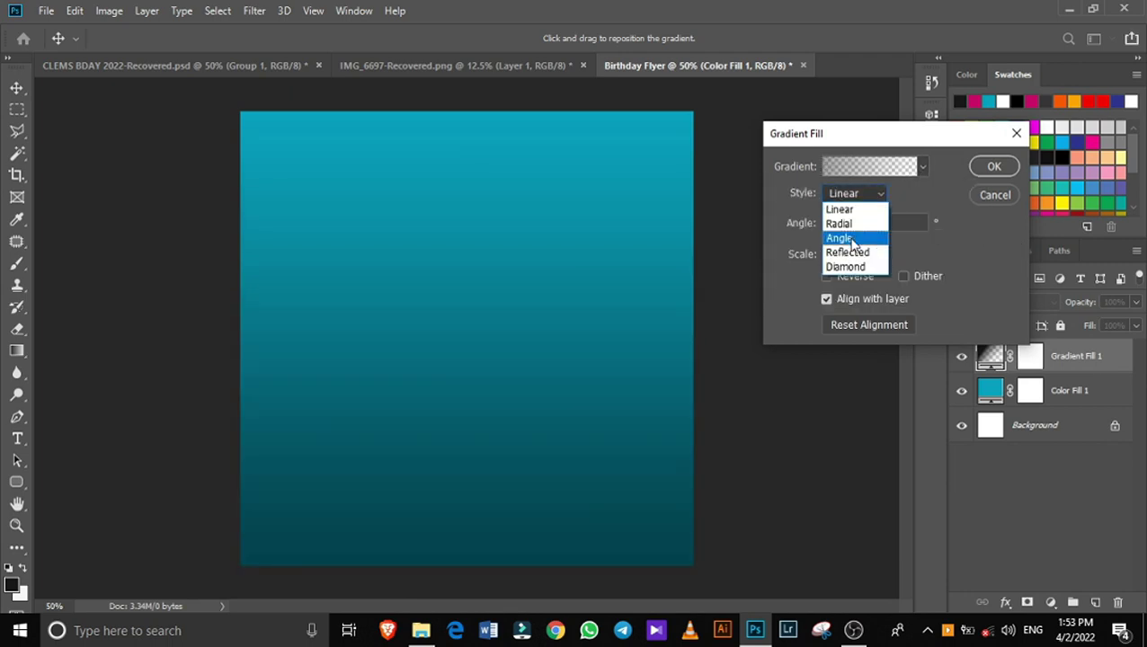
click(847, 237)
click(858, 194)
click(848, 251)
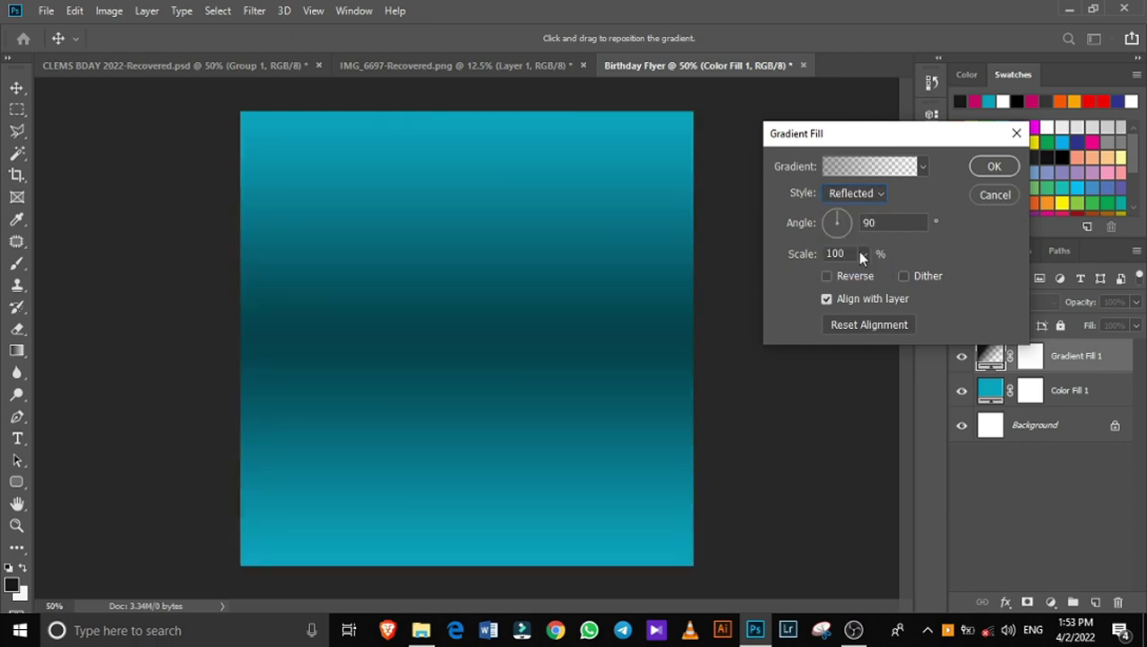
click(826, 277)
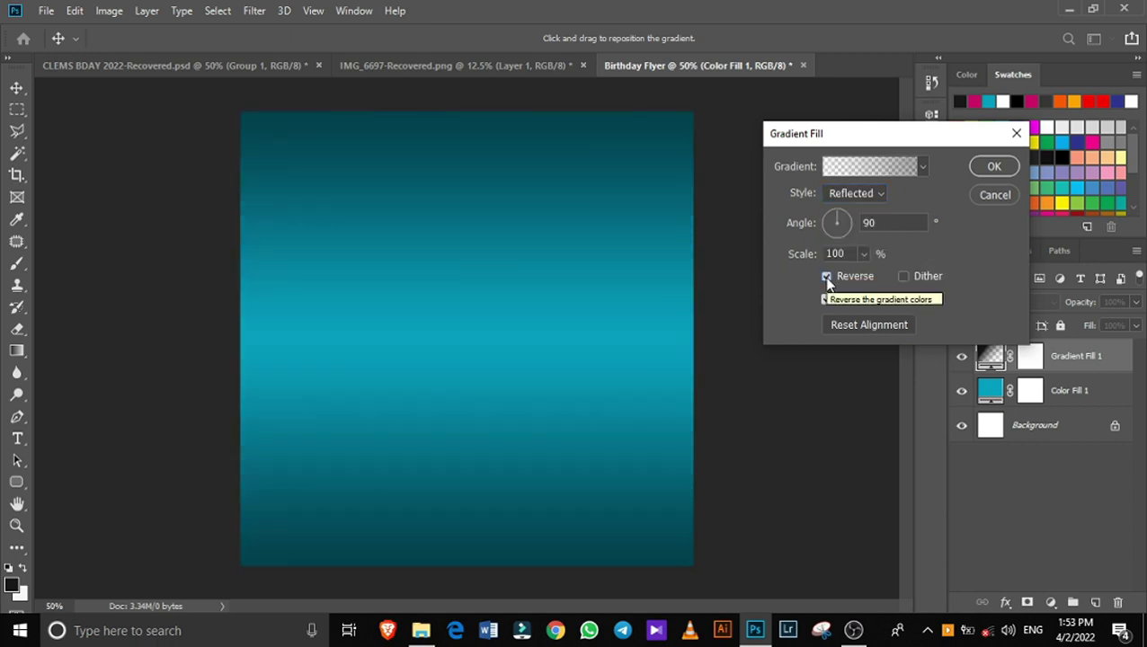
drag(836, 229, 827, 226)
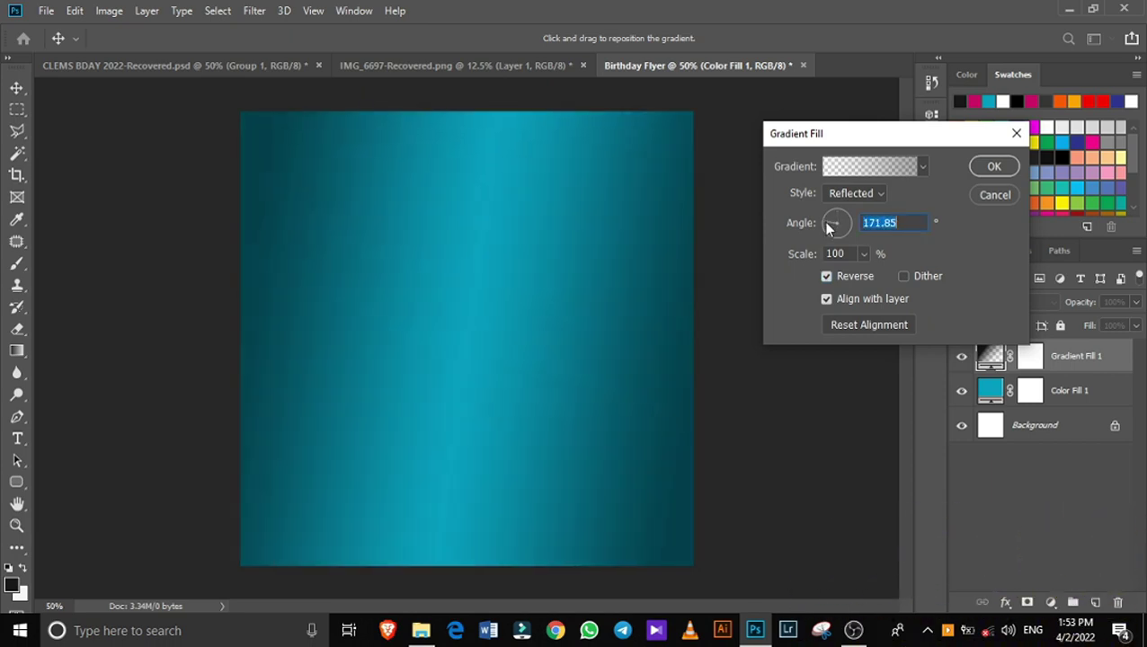
drag(862, 254, 869, 274)
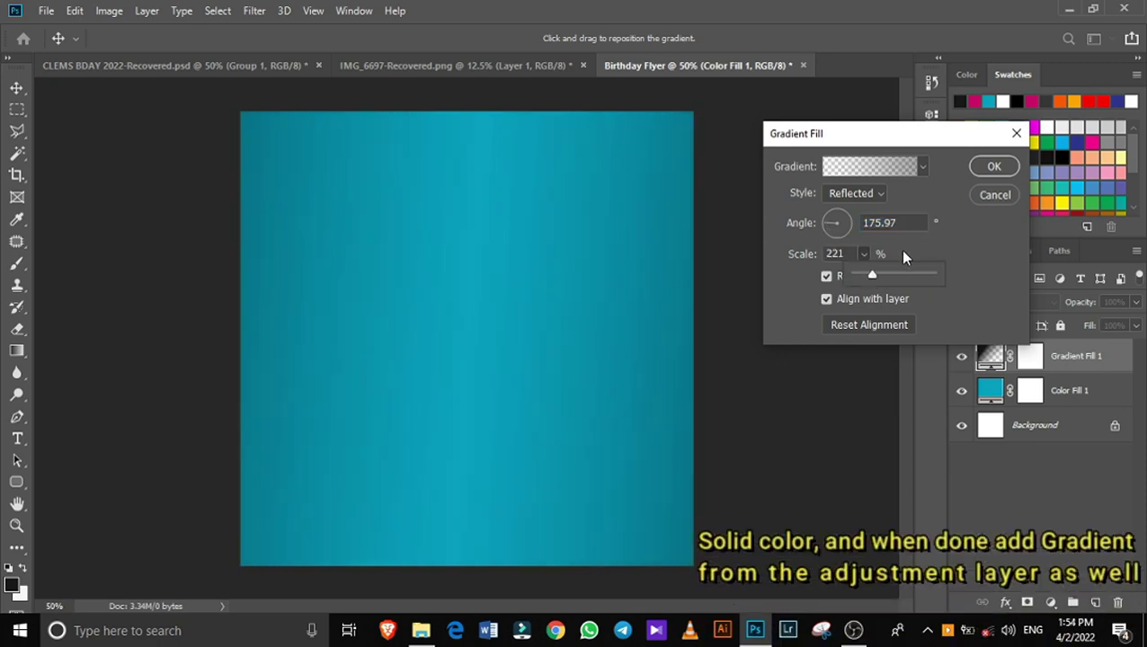
click(902, 248)
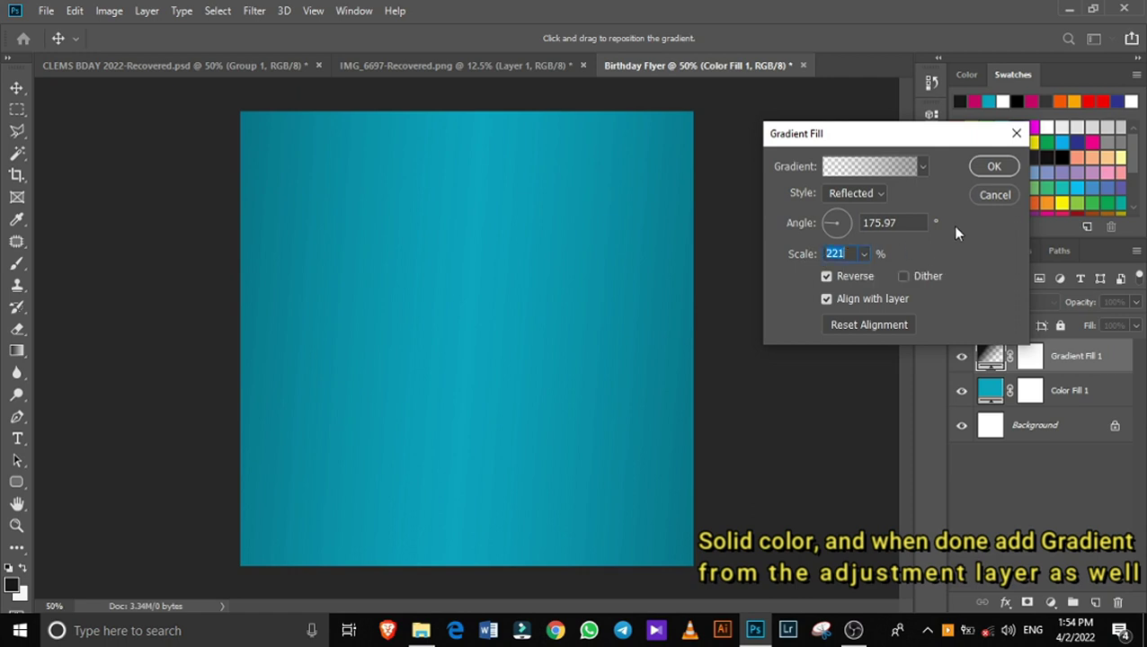
click(994, 167)
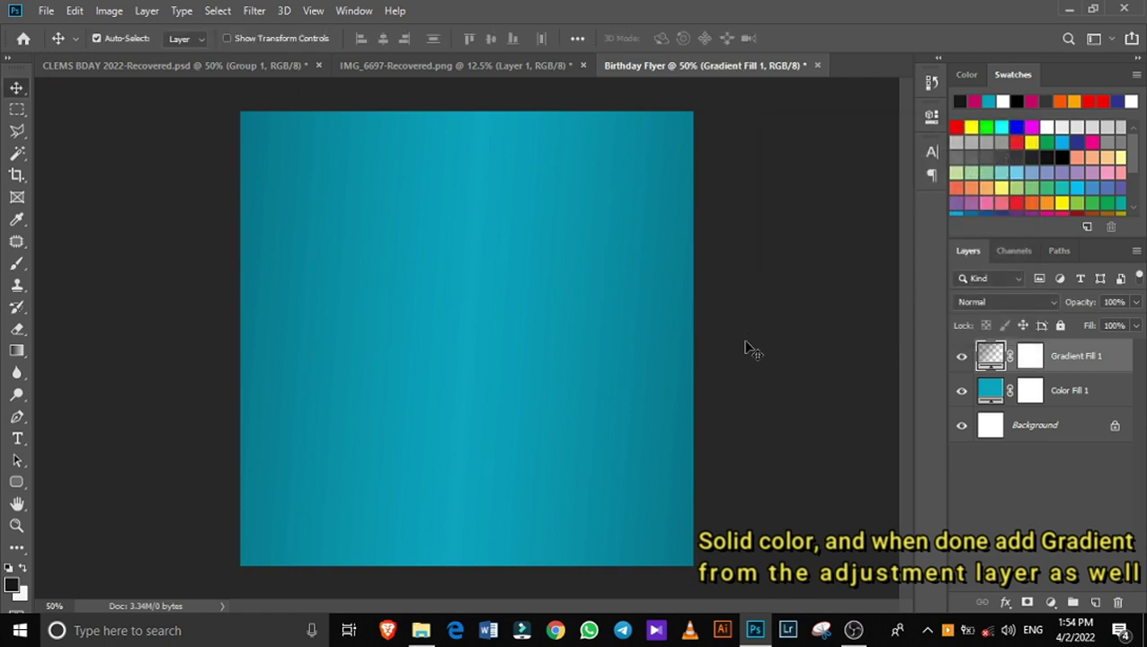
click(16, 438)
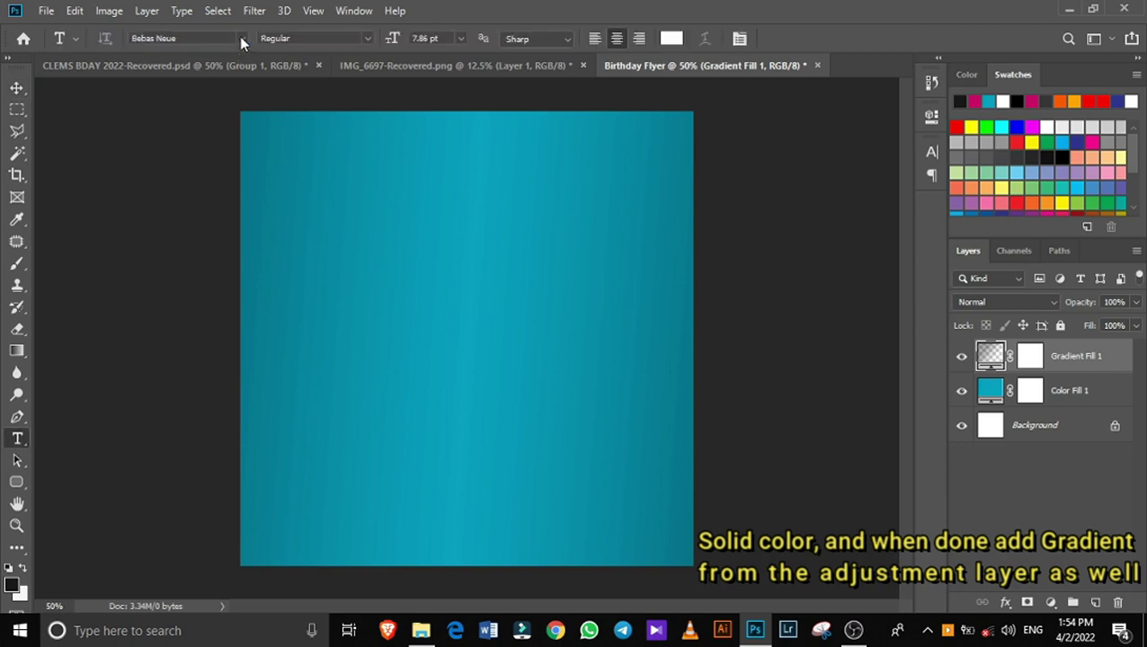
Set the type font to Bebas Neue and start a text layer just left of canvas centre
click(241, 39)
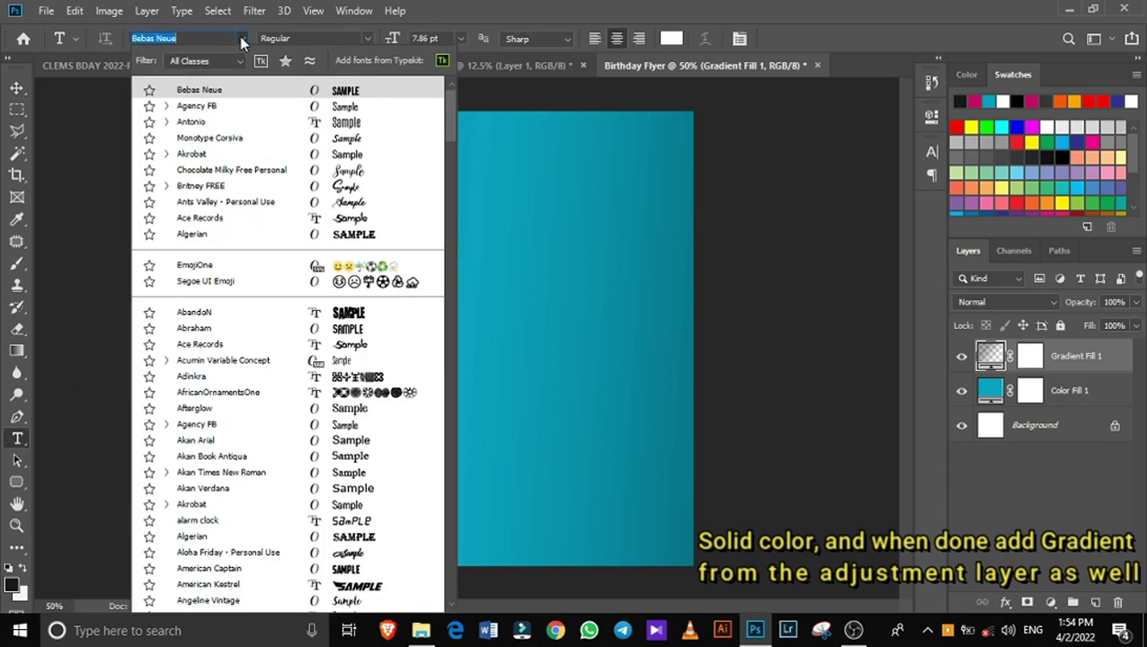
click(577, 12)
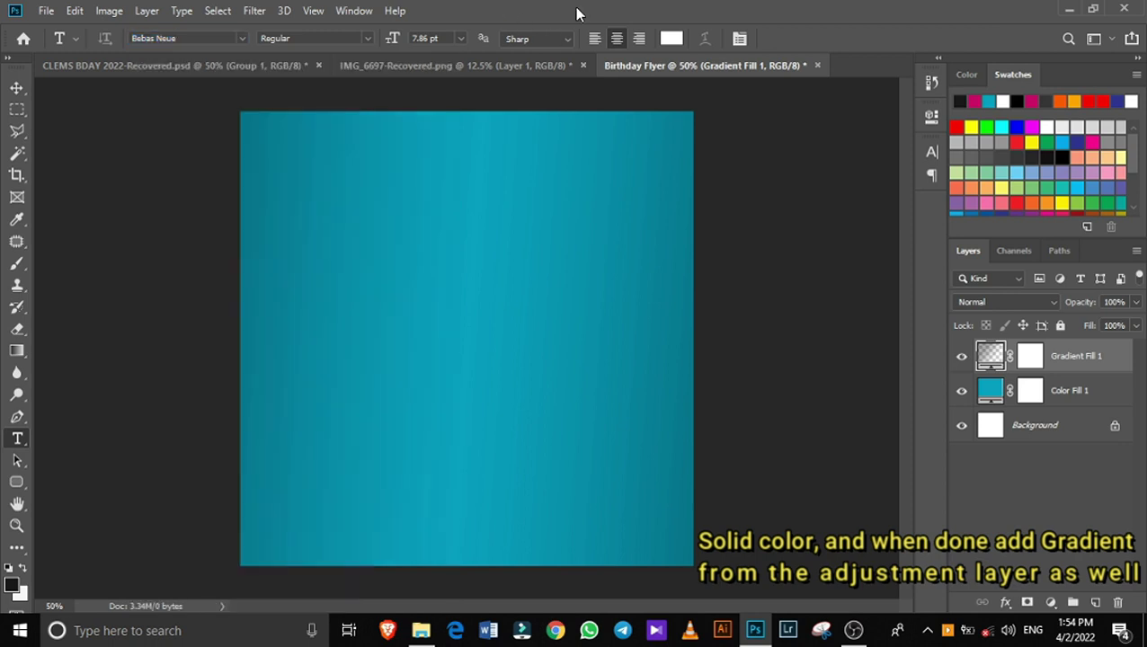
click(739, 39)
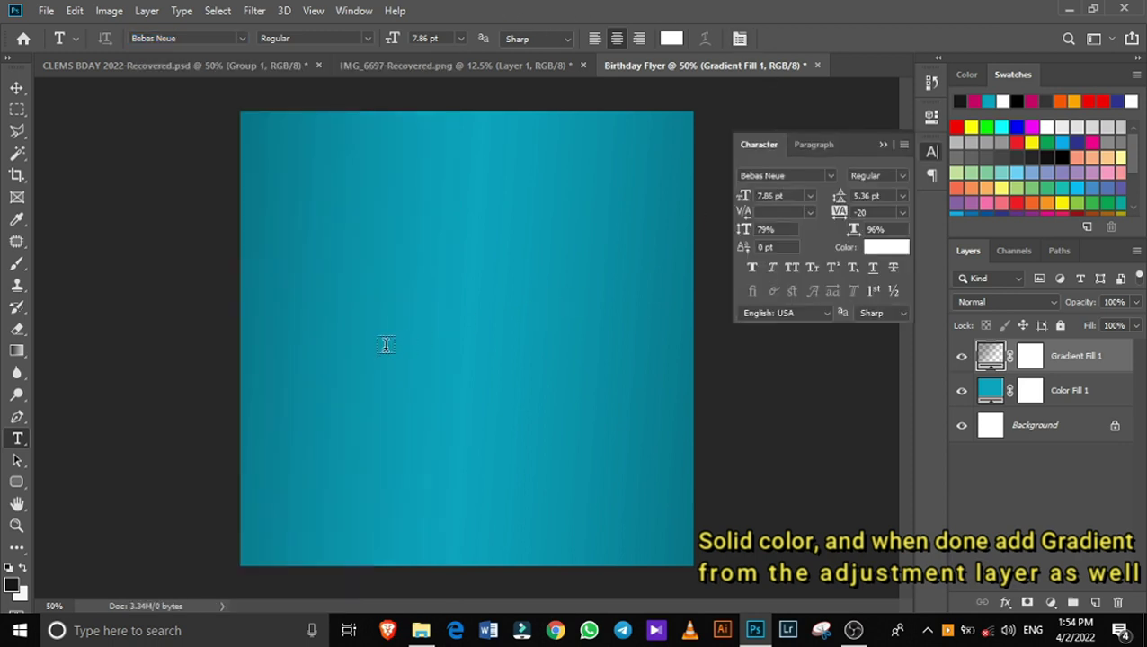
key(v)
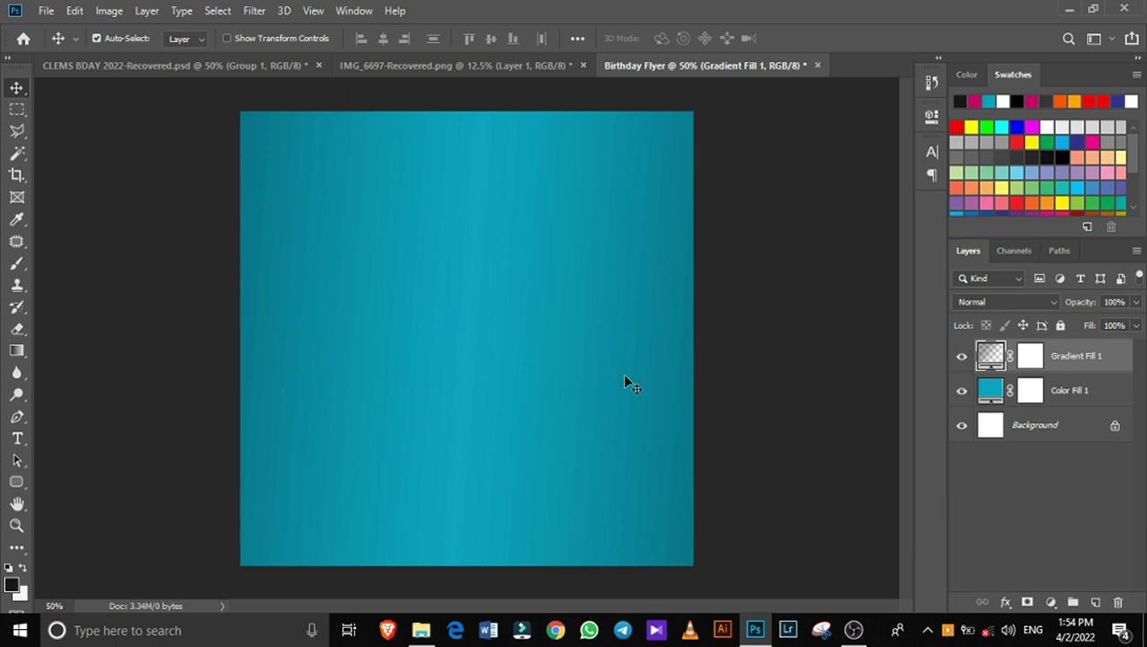
click(17, 439)
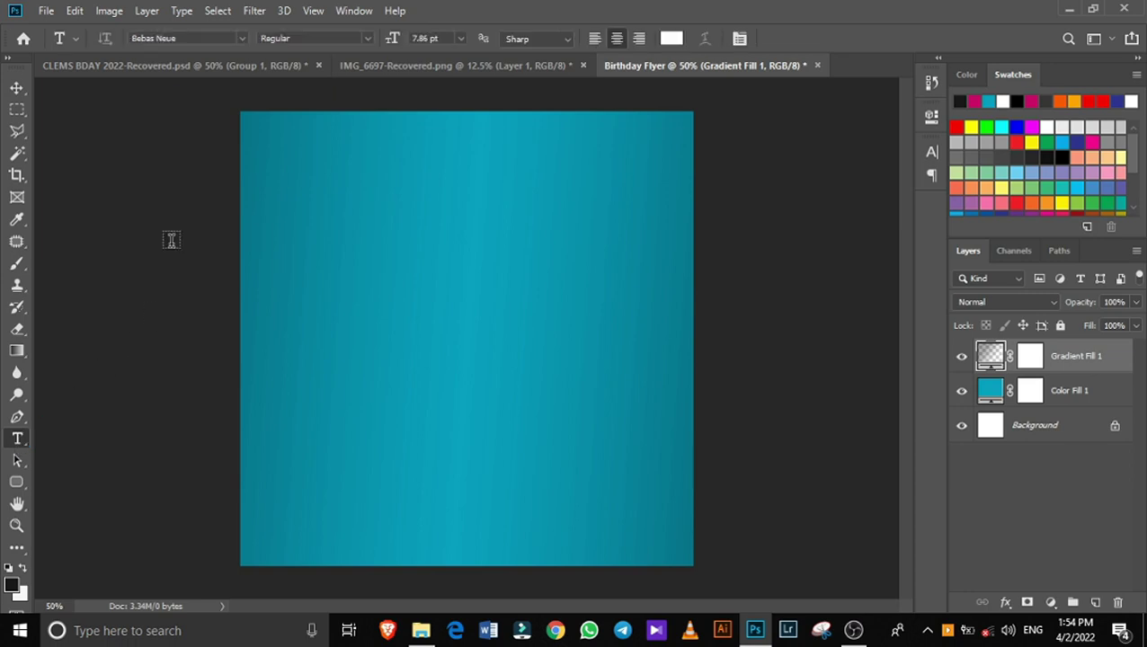
click(737, 40)
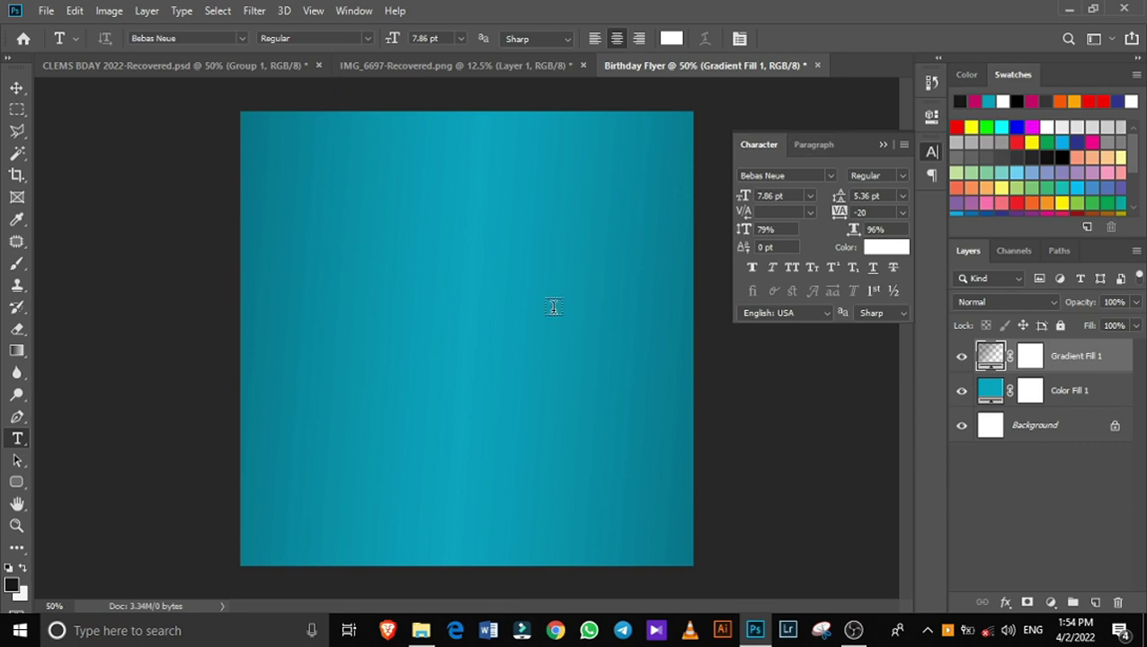
click(402, 359)
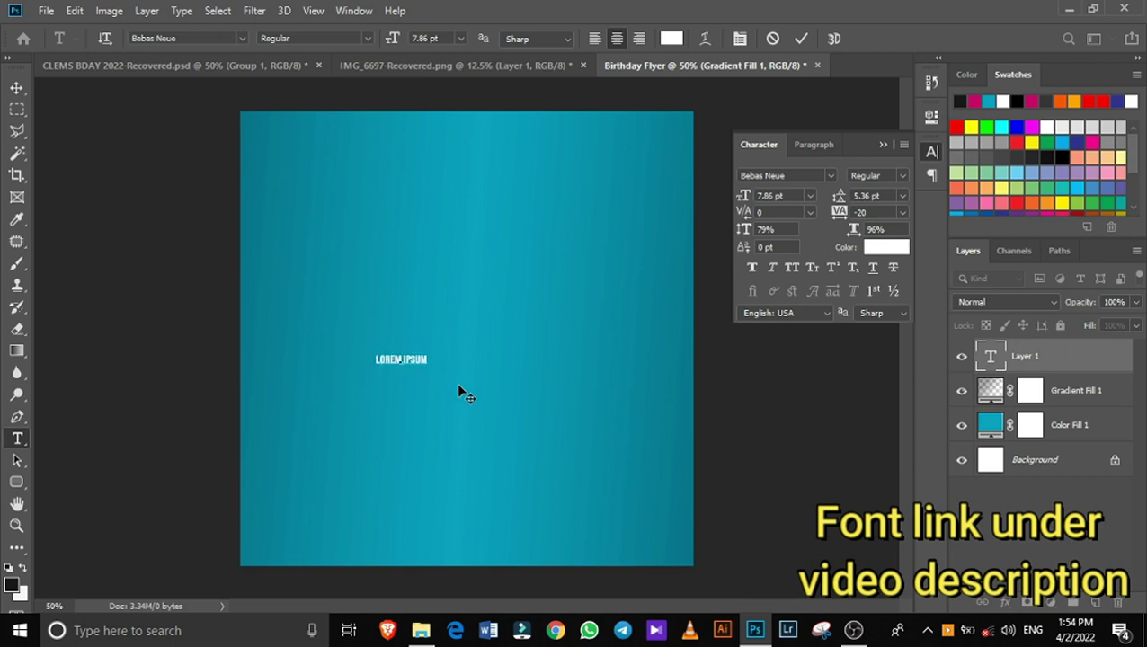
Type BIRTH DAY on two lines and commit the text
text(BIRTH)
click(800, 38)
key(ctrl+Return)
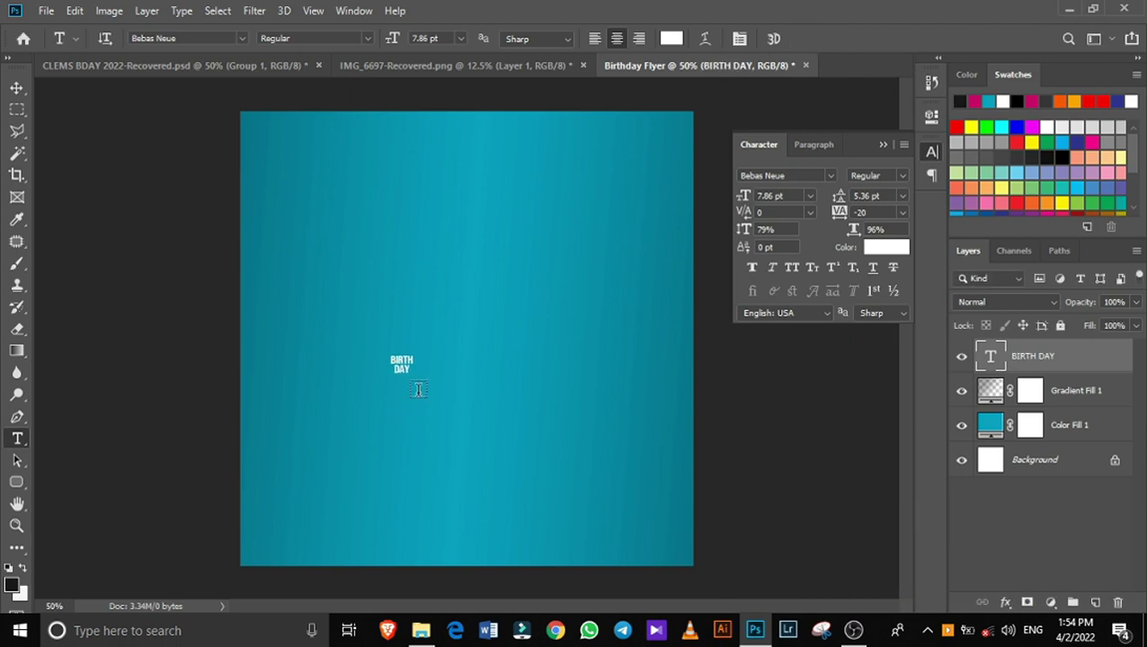
Scale the BIRTH DAY text up to about 122 pt and move it to the canvas centre
key(ctrl+t)
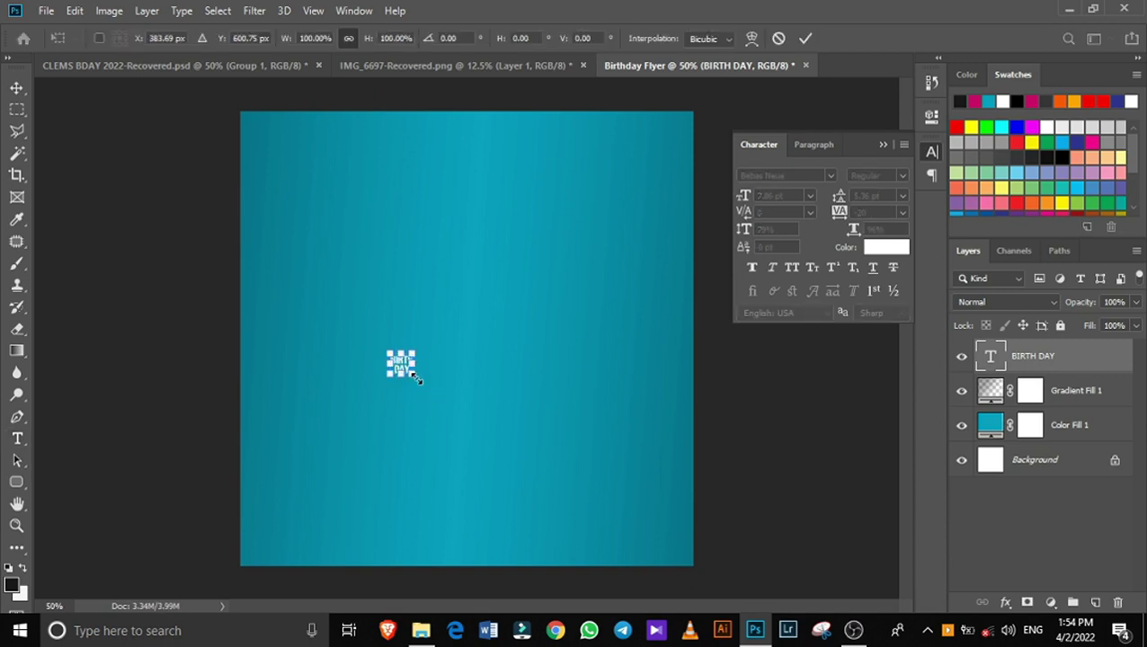
drag(416, 377, 526, 497)
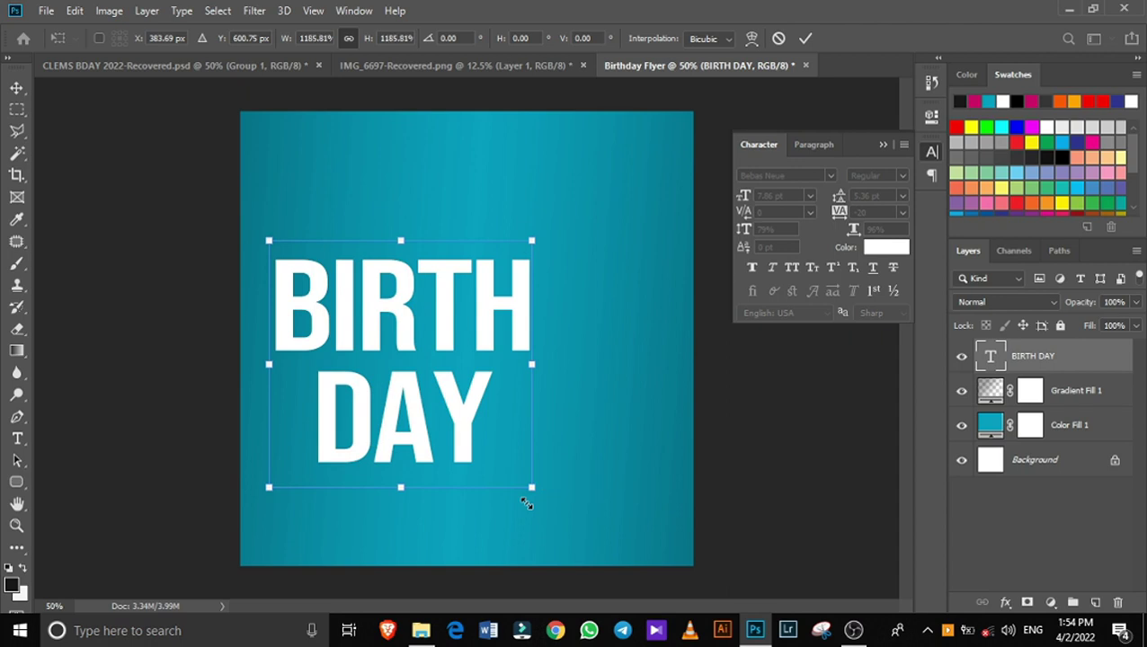
drag(460, 398, 528, 371)
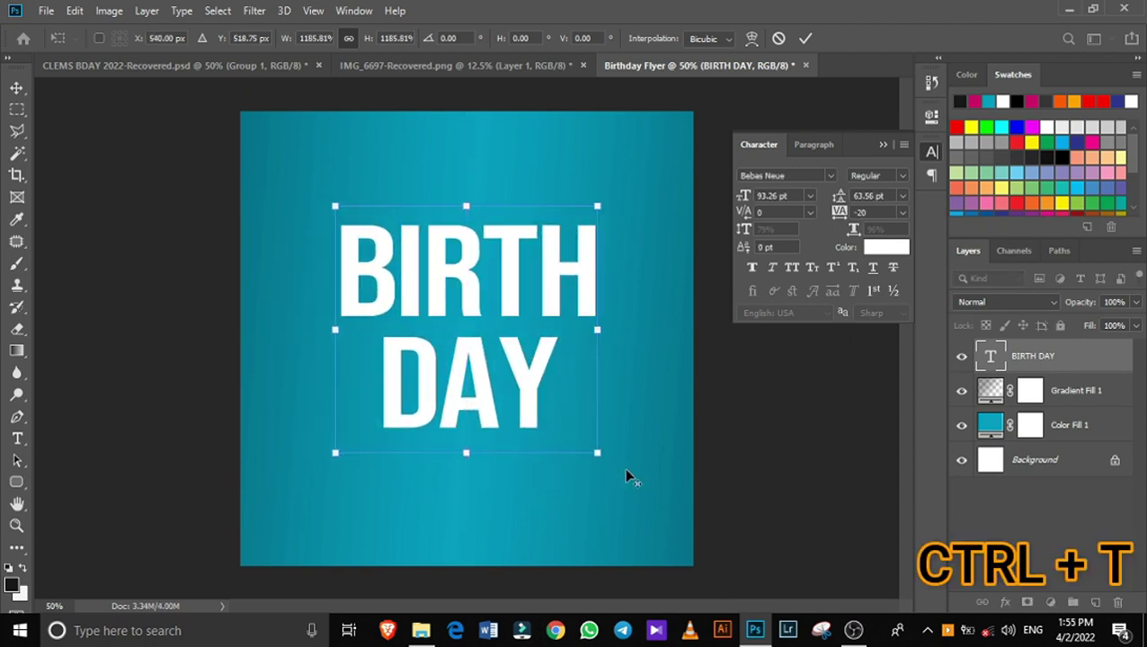
drag(597, 454, 640, 499)
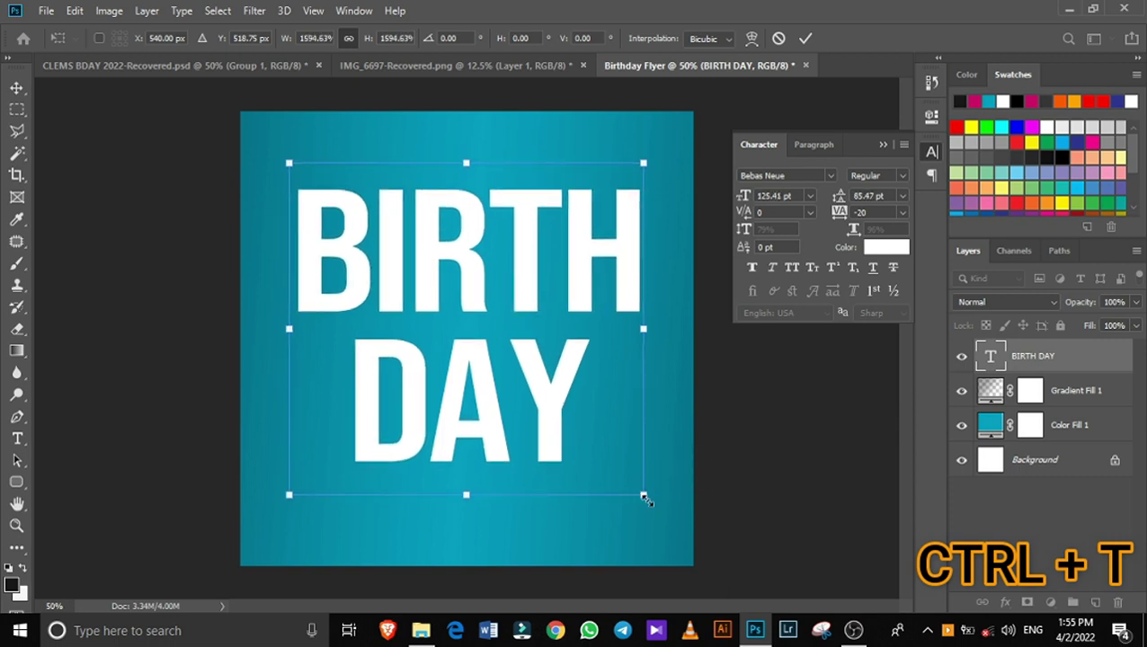
drag(646, 500, 640, 494)
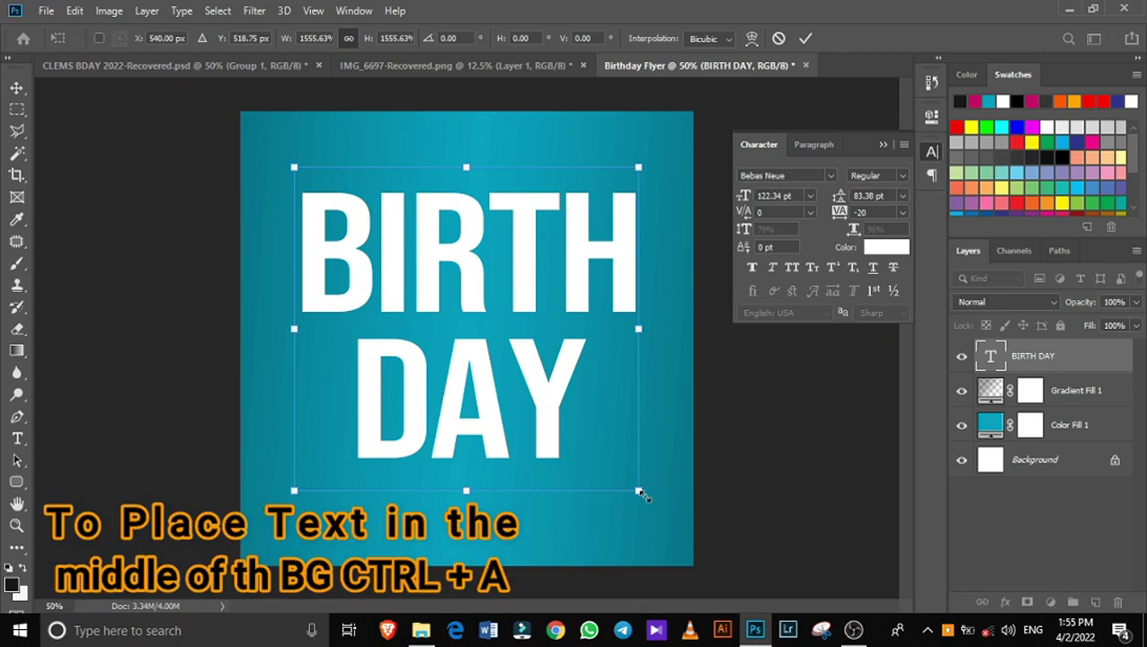
click(805, 39)
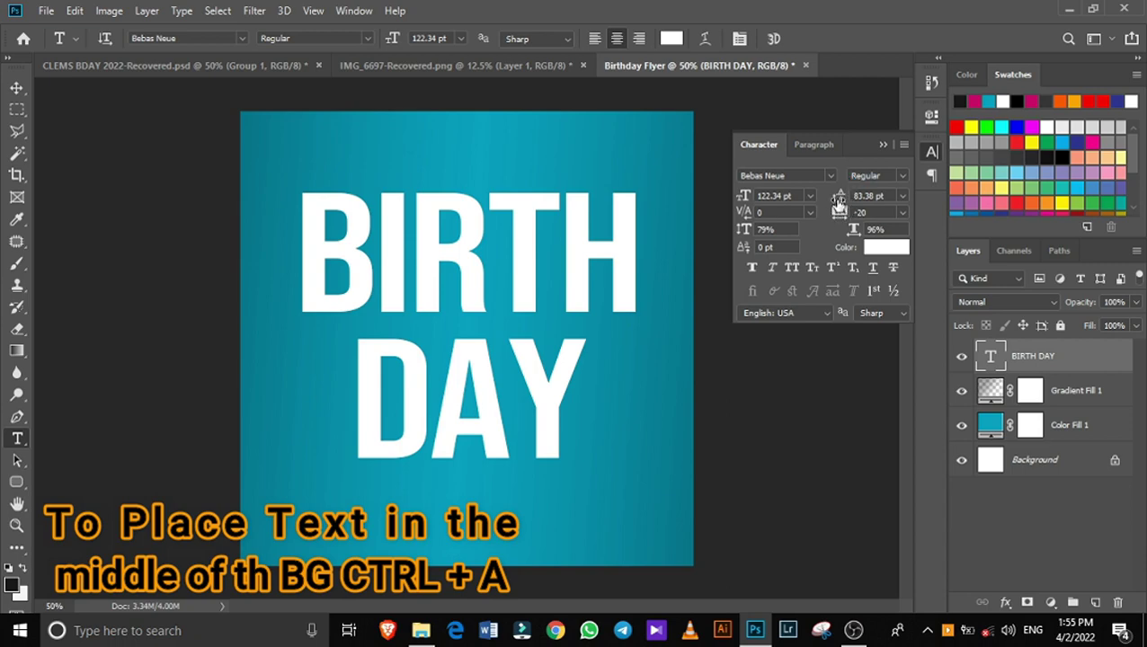
Right-align the BIRTH DAY lines and centre the text horizontally and vertically on the canvas
click(814, 145)
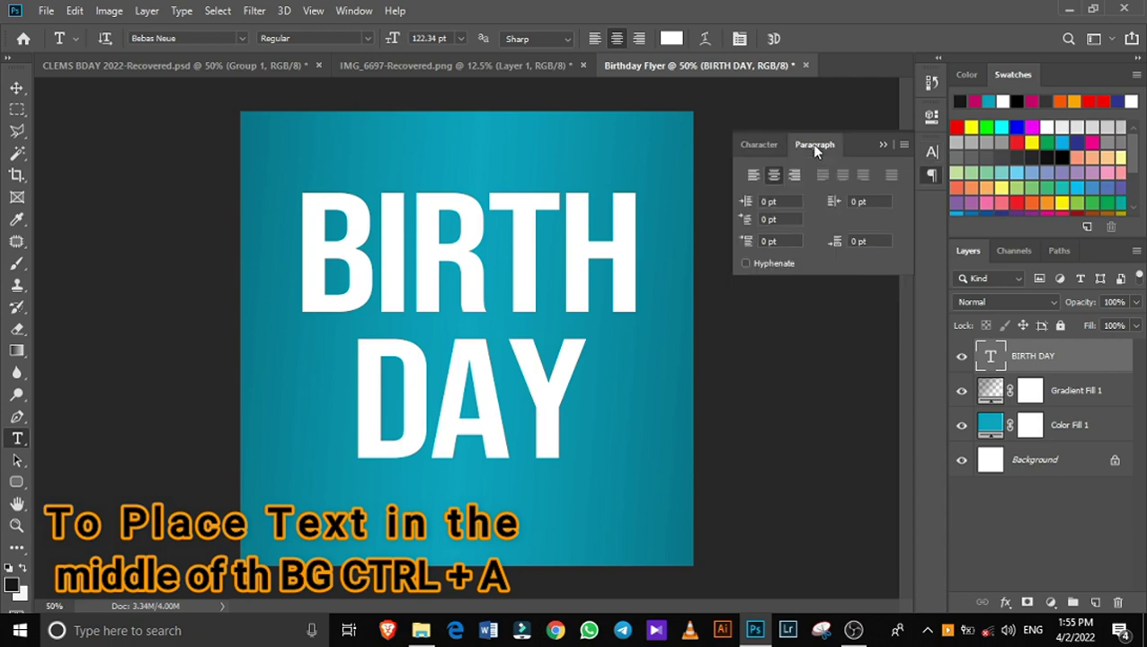
click(794, 176)
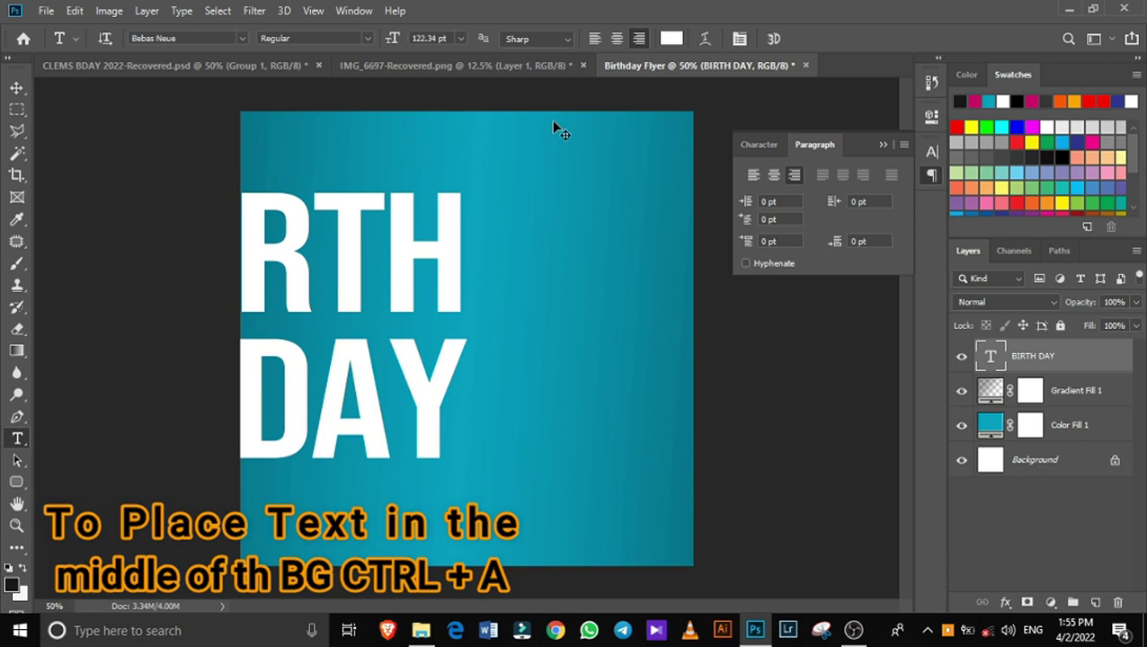
key(ctrl+a)
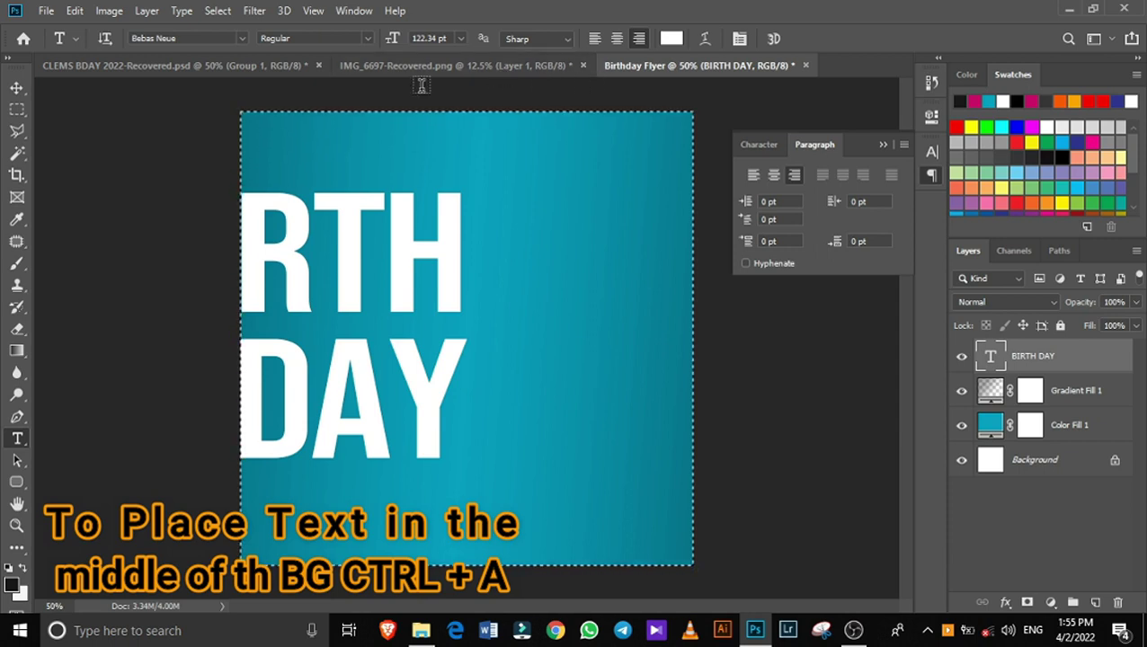
key(v)
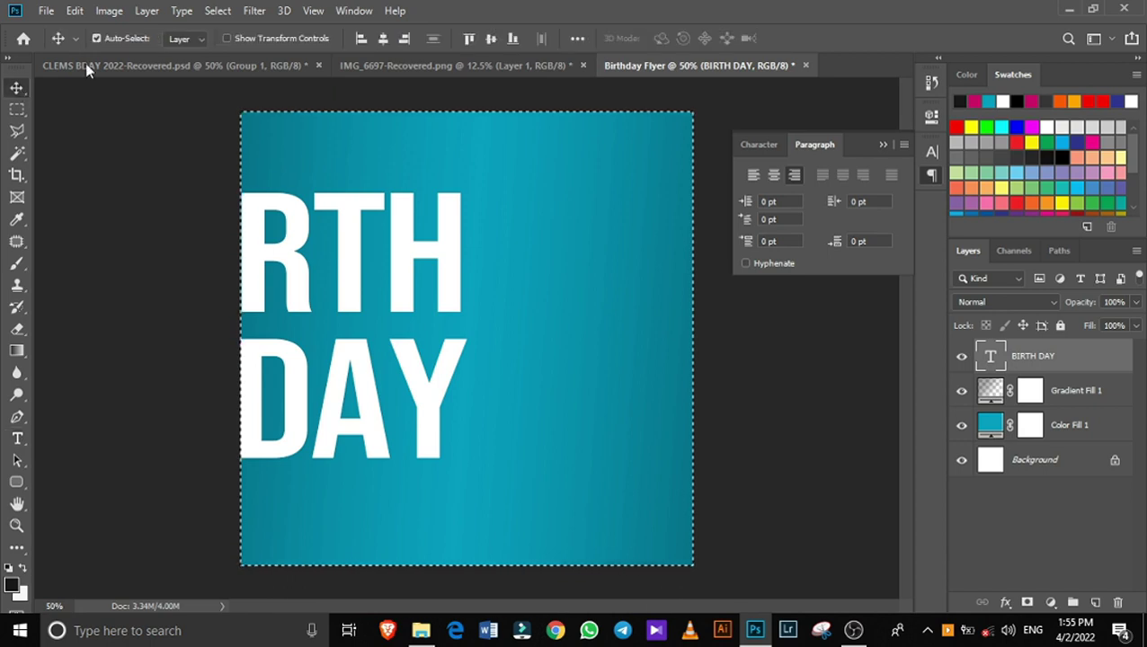
click(383, 38)
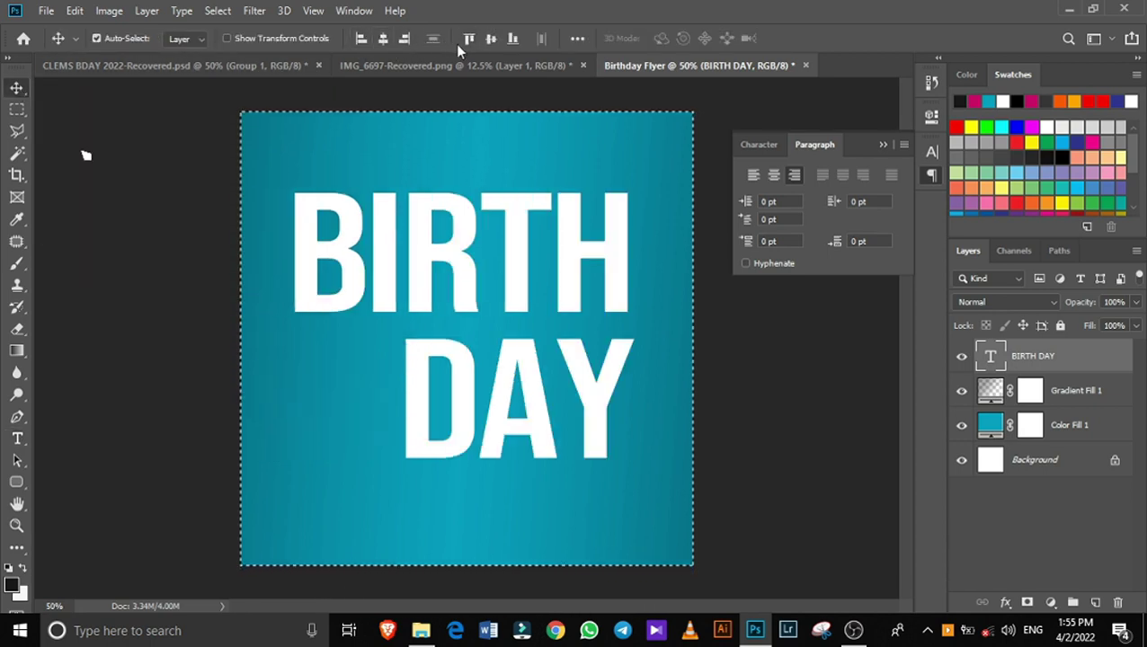
click(490, 40)
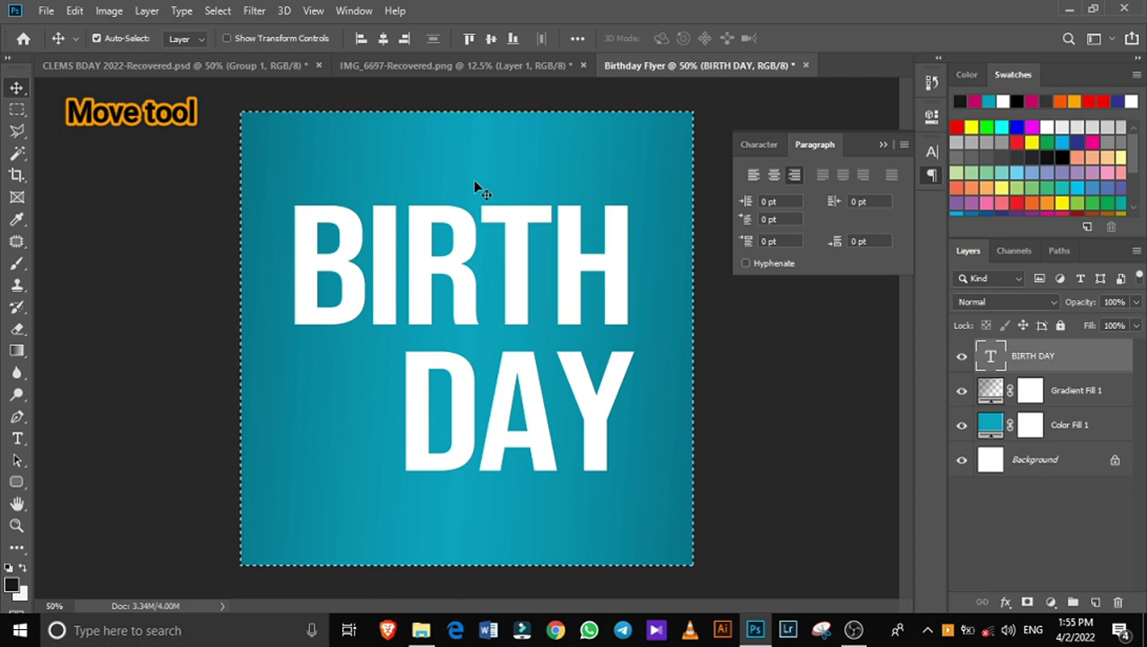
key(ctrl+d)
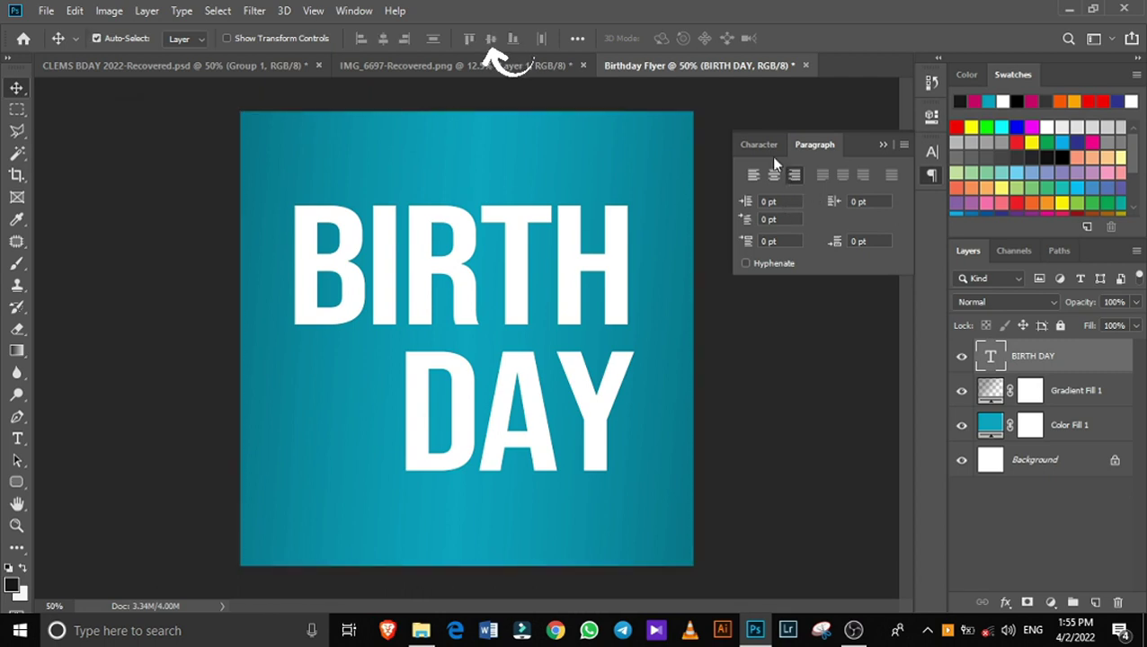
Tighten the leading to 69.38 pt and kern the A–Y pair in DAY closer
click(760, 143)
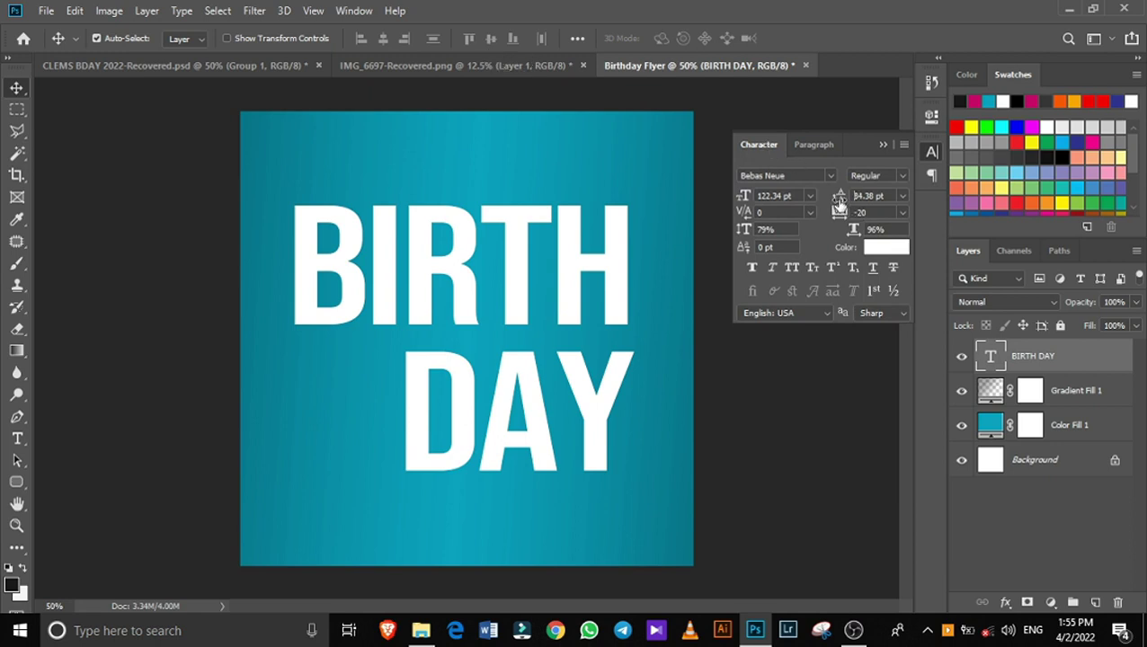
mouse_move(838, 201)
mouse_down()
mouse_move(819, 199)
mouse_move(838, 204)
mouse_up()
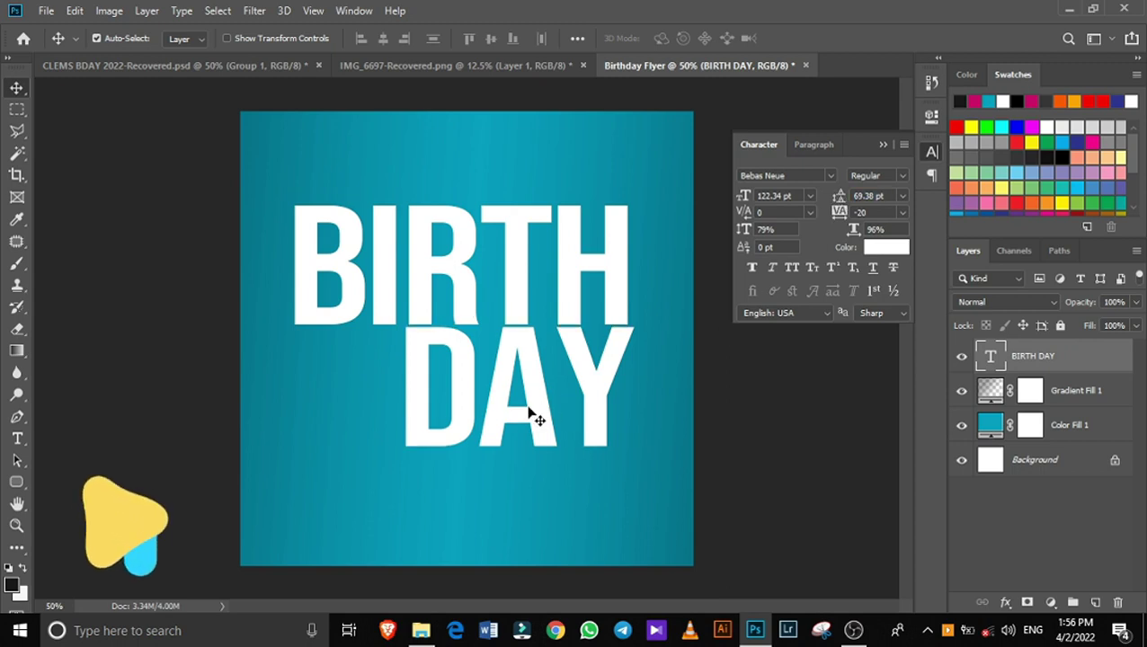
key(t)
click(489, 409)
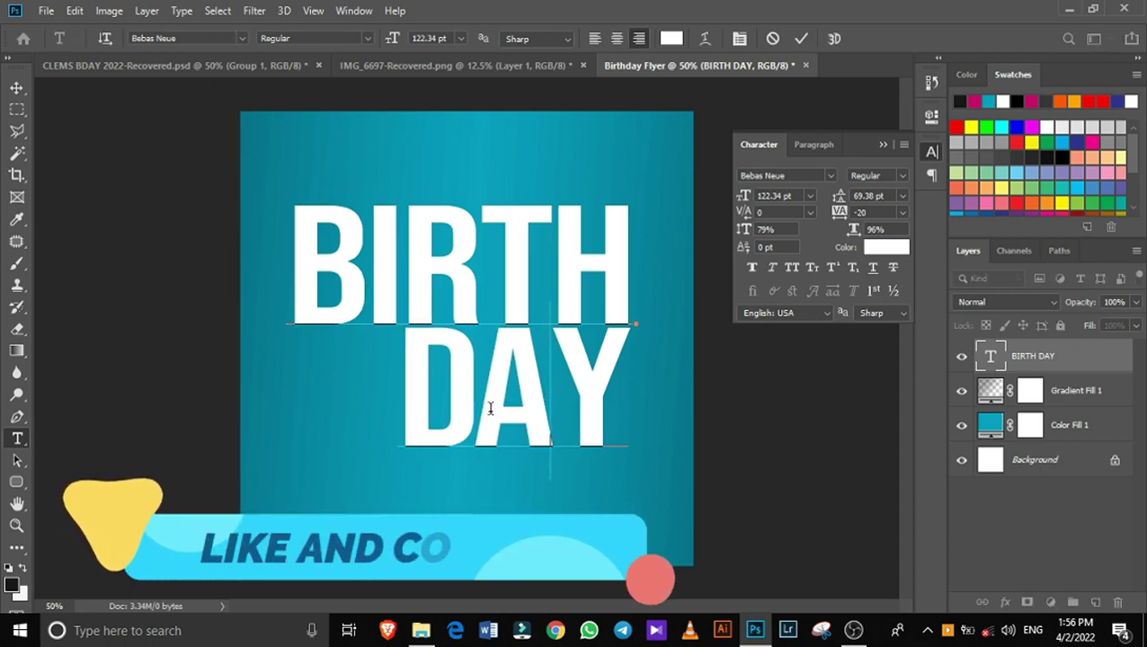
key(alt+Right)
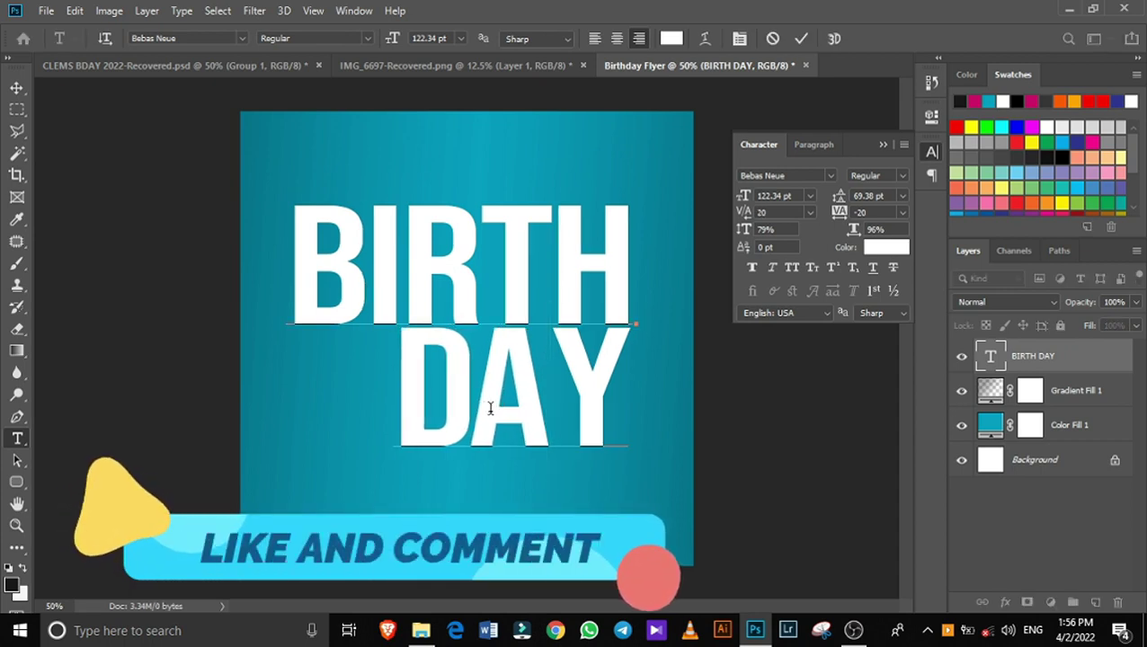
key(alt+Left)
key(alt+Left)
key(alt+Left)
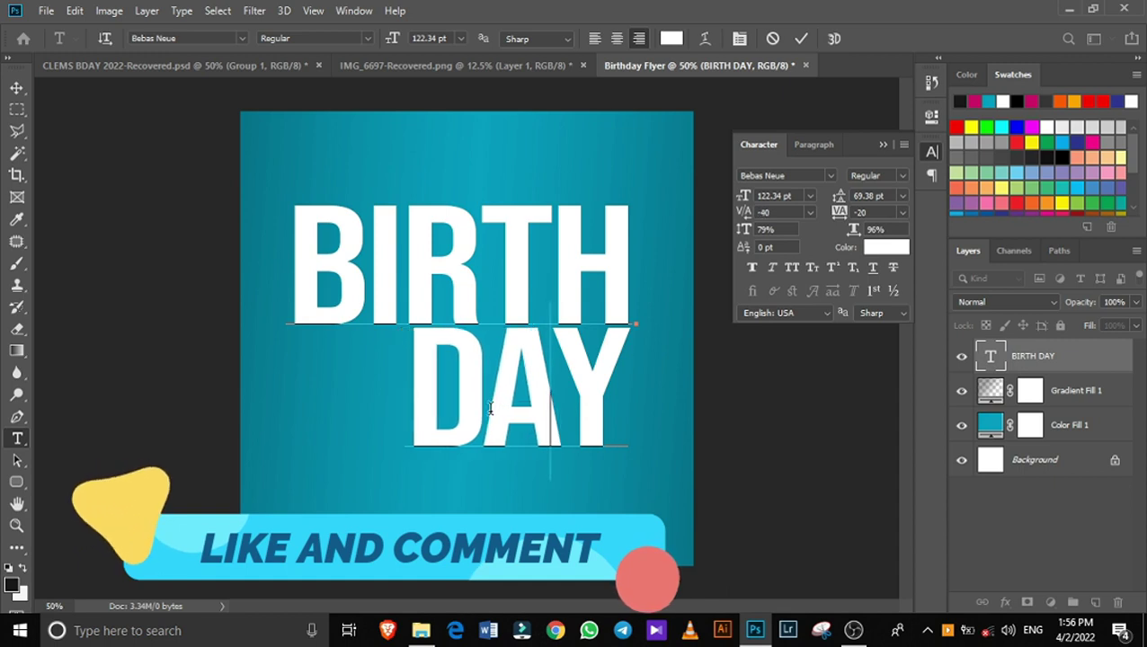
key(alt+Left)
key(alt+Left)
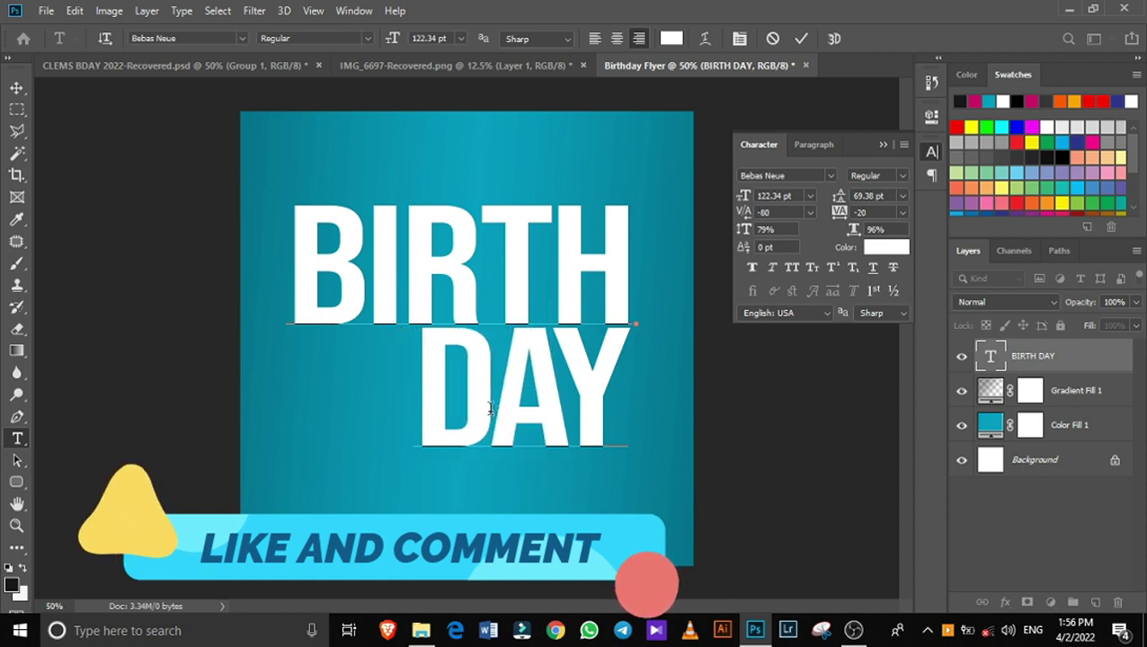
Tighten the R–T, I–R and B–I letter pairs in BIRTH and commit the kerning
key(Up)
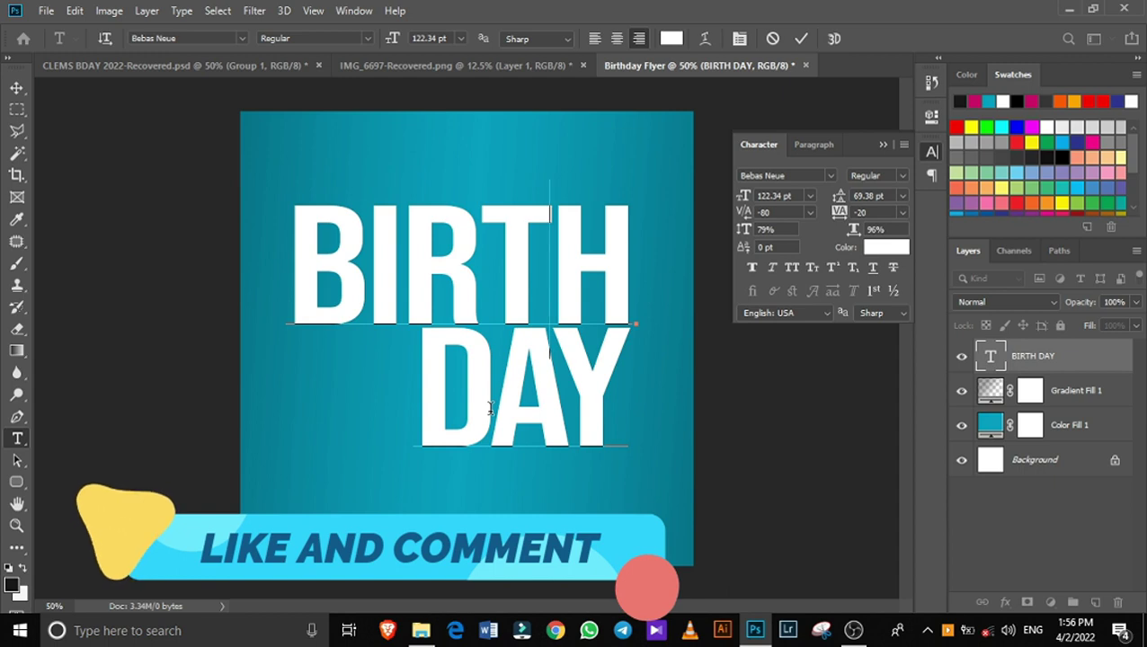
key(alt+Right)
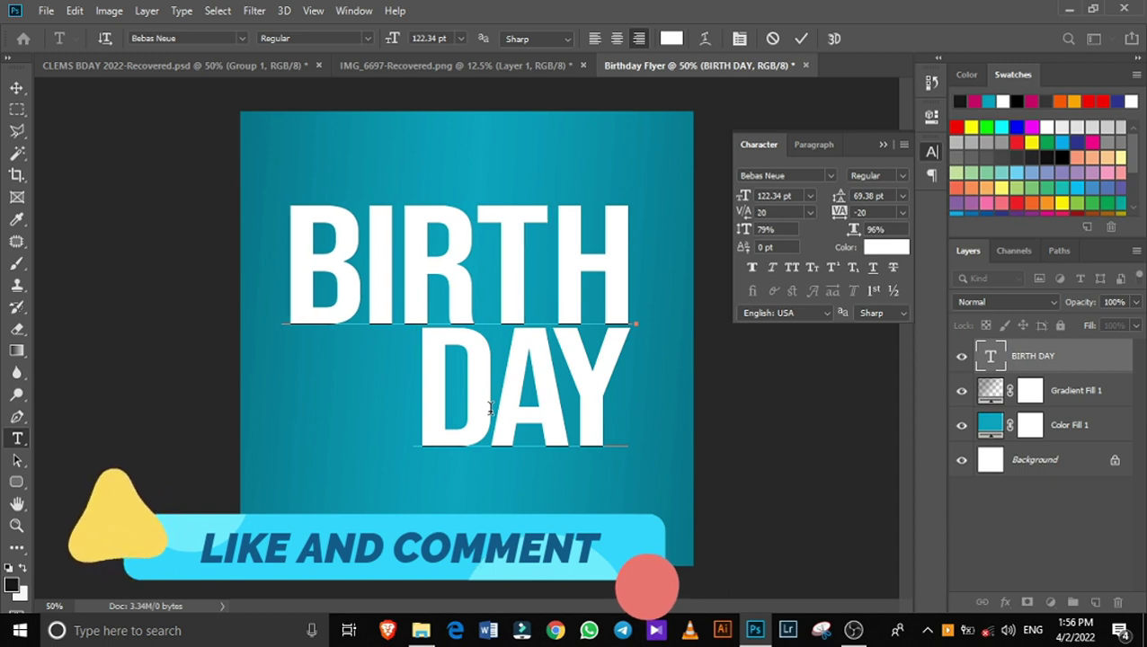
key(alt+Left)
key(Left)
key(alt+Left)
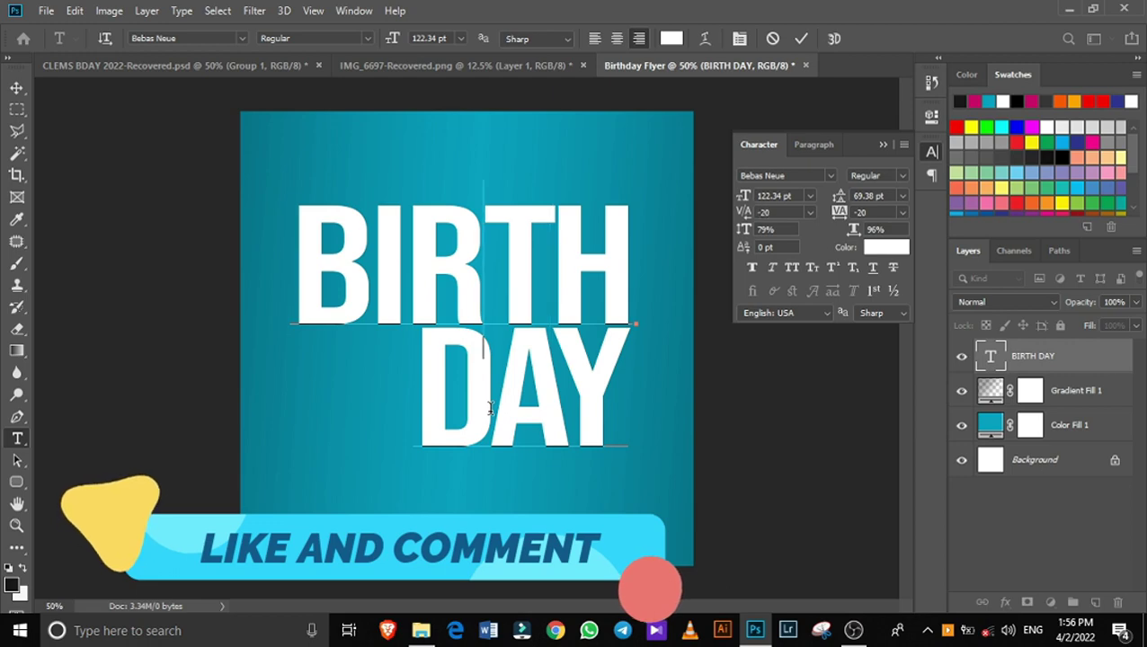
key(alt+Left)
key(Left)
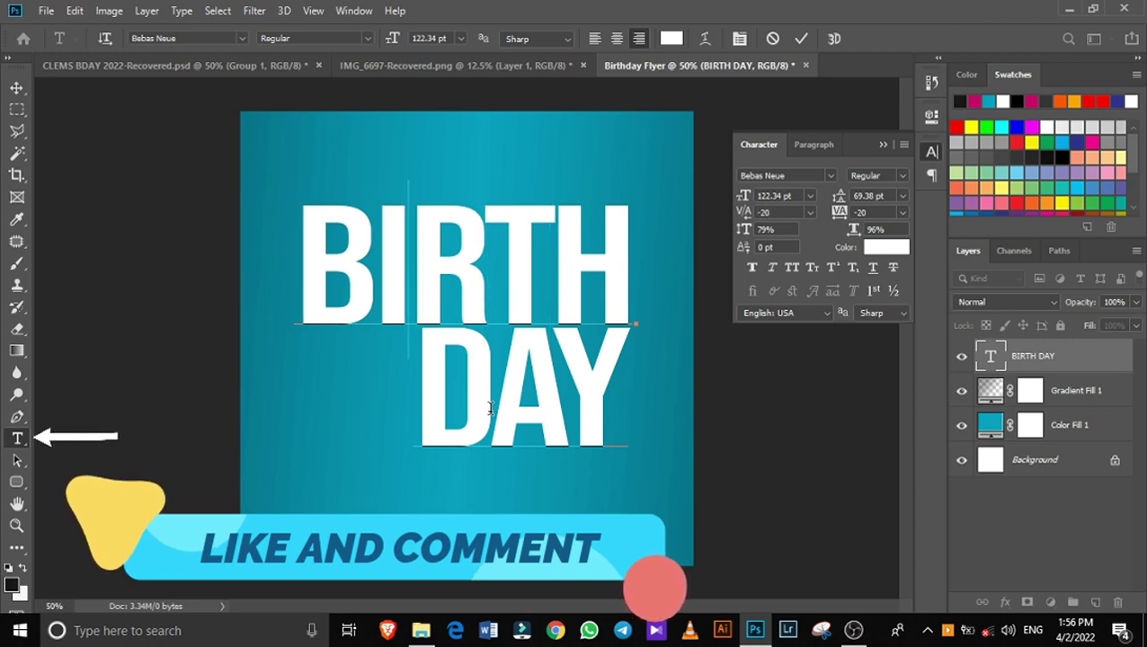
key(alt+Left)
key(alt+Left)
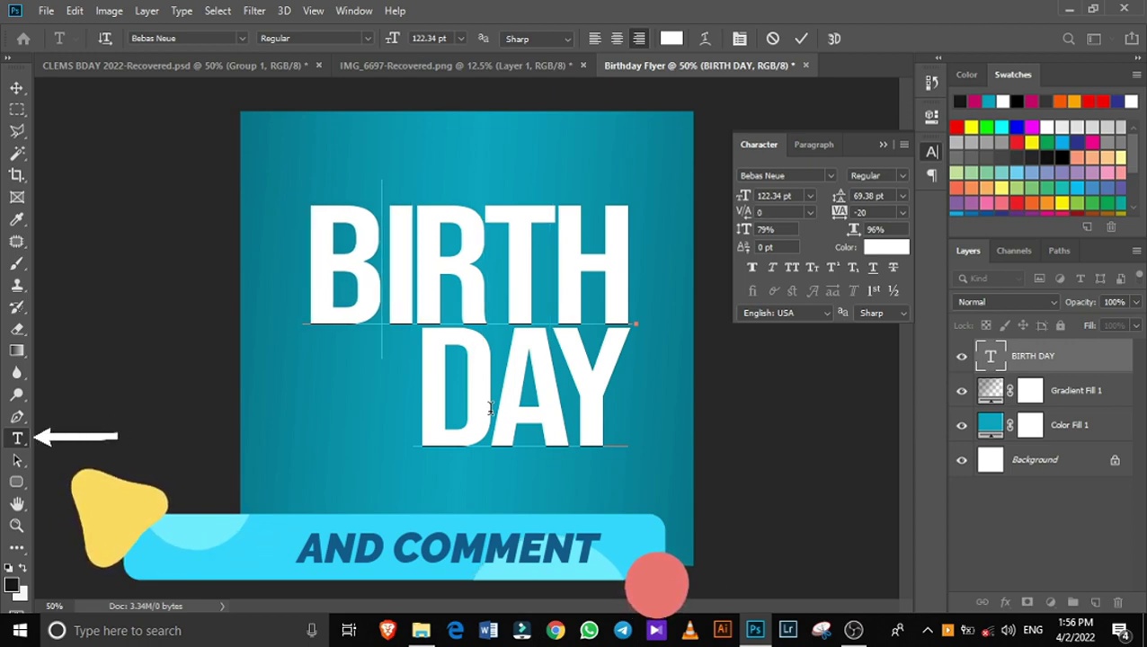
key(Left)
key(alt+Left)
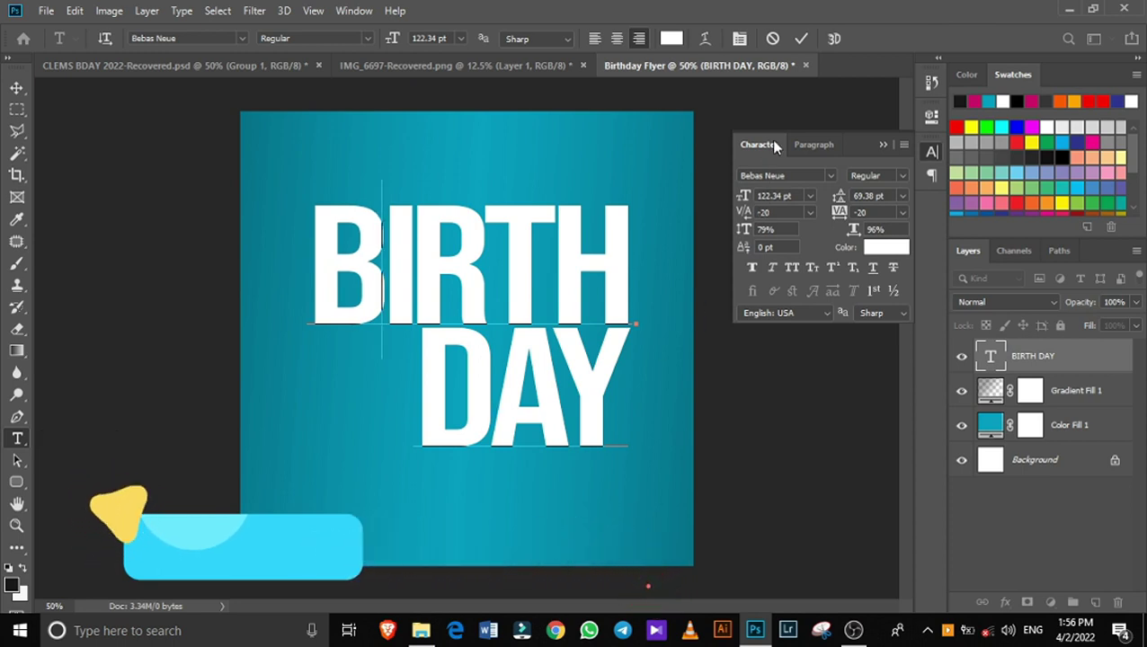
click(802, 38)
Rotate BIRTH DAY to about -16.6°, enlarge it to 123.34 pt, and shift it slightly lower
click(584, 407)
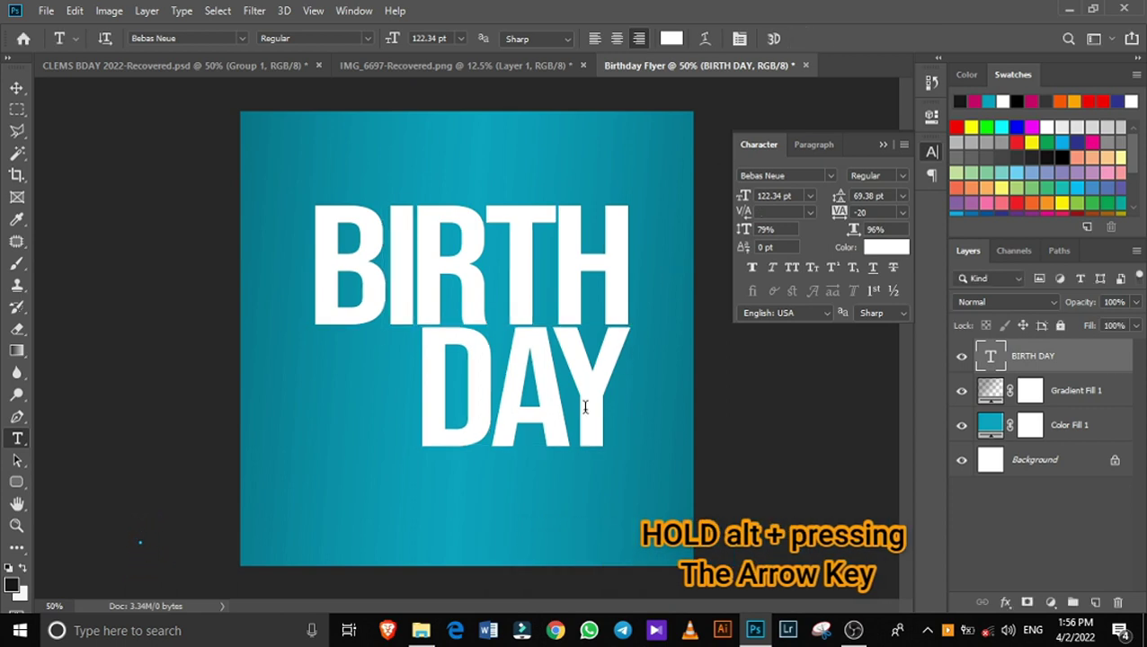
key(ctrl+t)
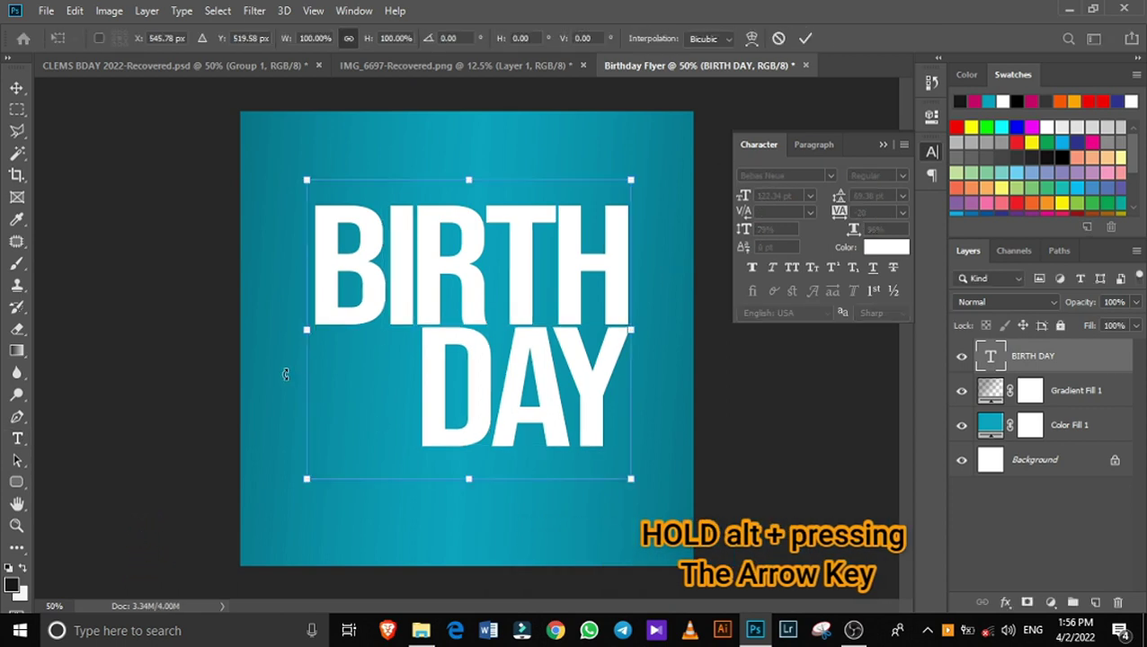
drag(285, 373, 294, 428)
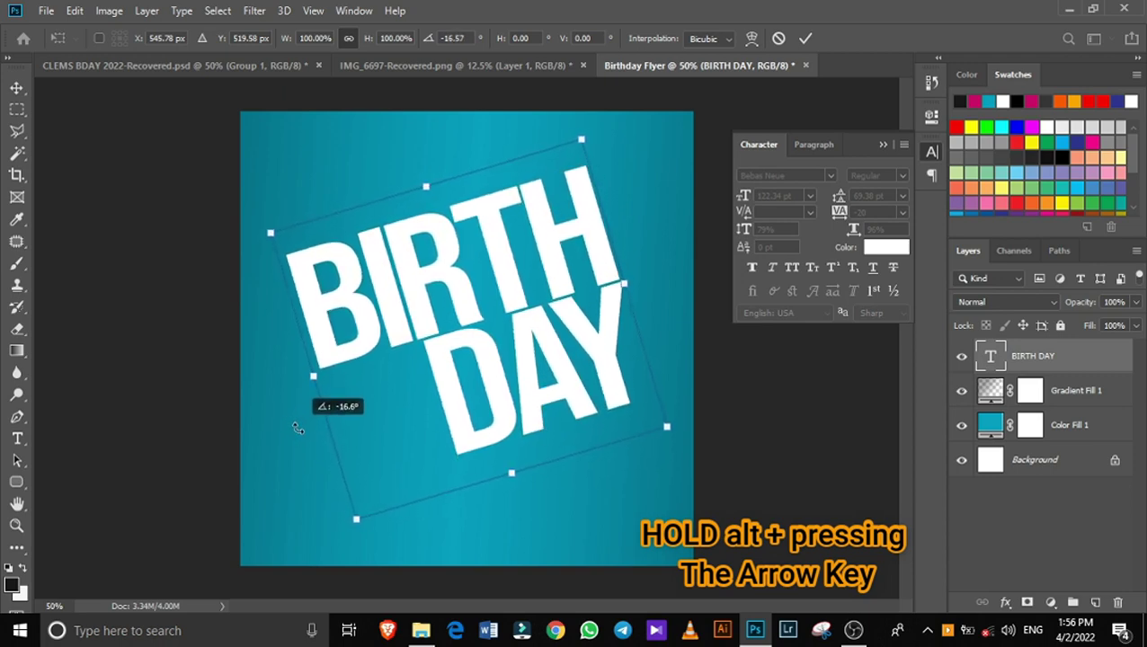
click(804, 38)
drag(744, 205, 745, 205)
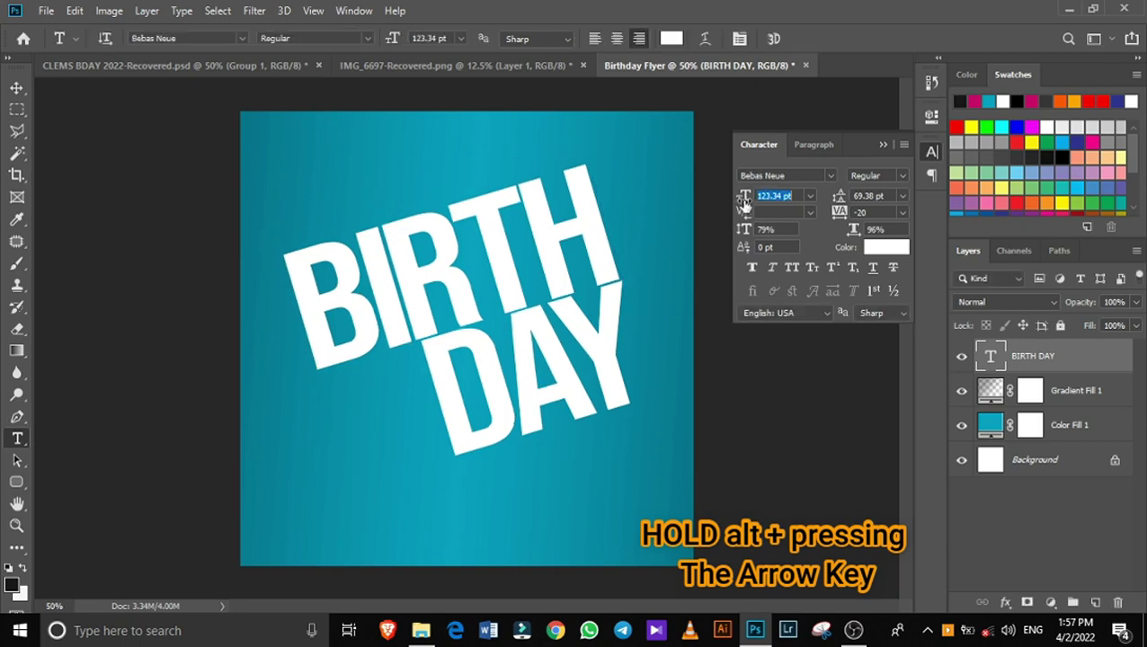
click(16, 89)
drag(452, 410, 452, 434)
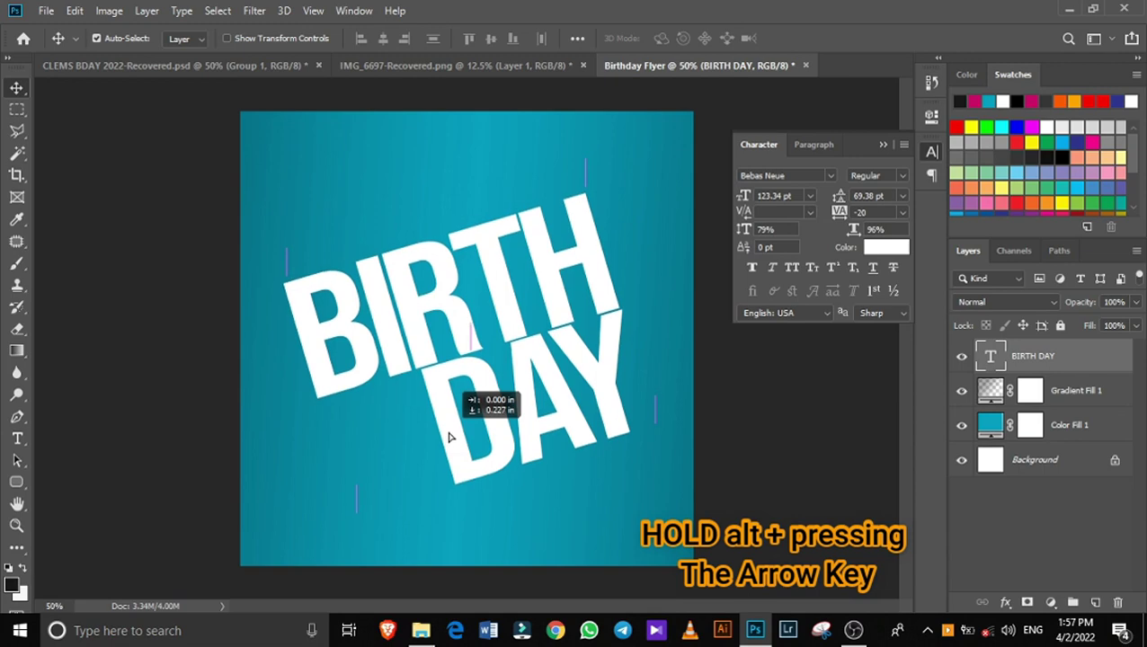
Apply Faux Bold and Faux Italic to BIRTH DAY and nudge it right
click(752, 268)
key(shift+Right)
key(shift+Right)
key(shift+Right)
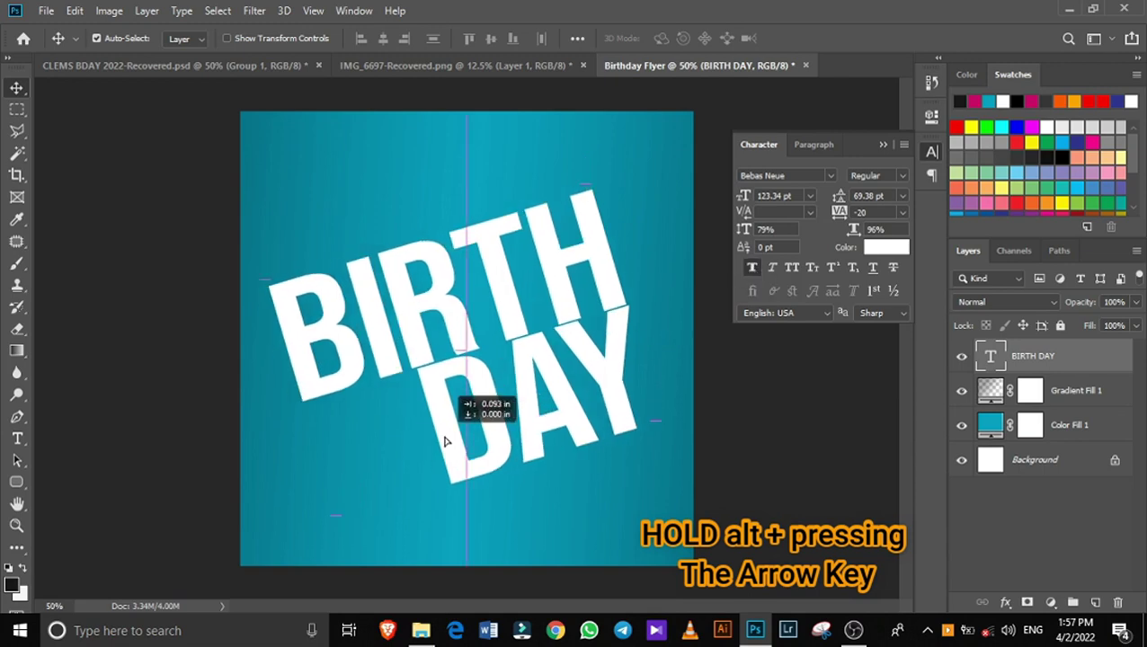
click(772, 267)
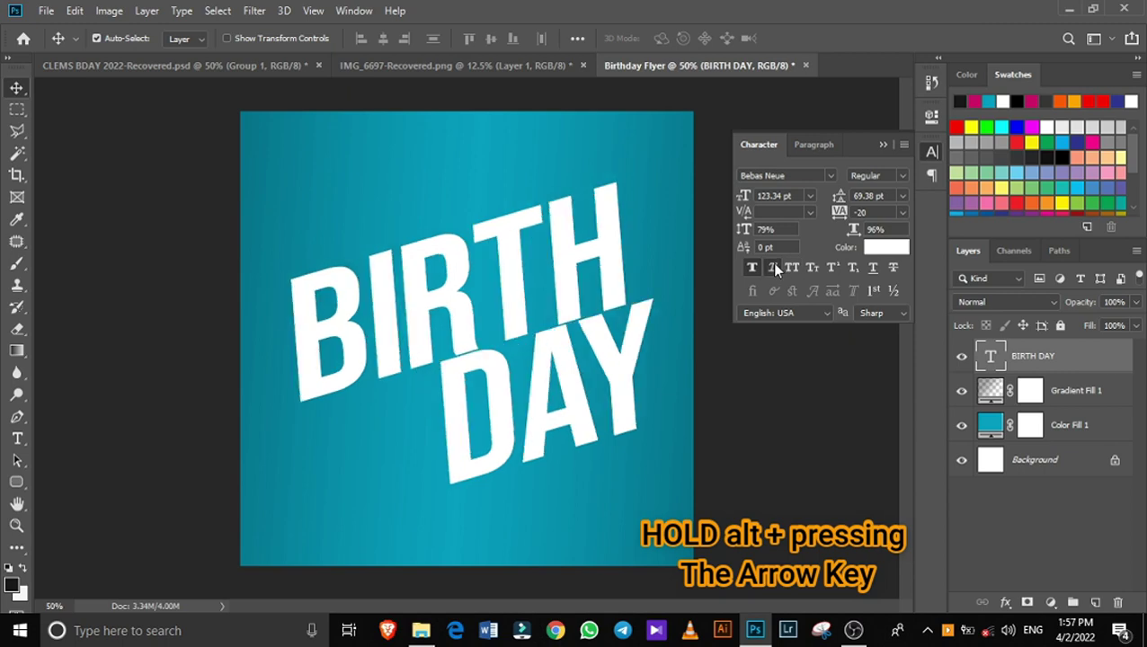
Tighten spacing before the D of DAY and the I–R pair in BIRTH, then commit
double_click(615, 368)
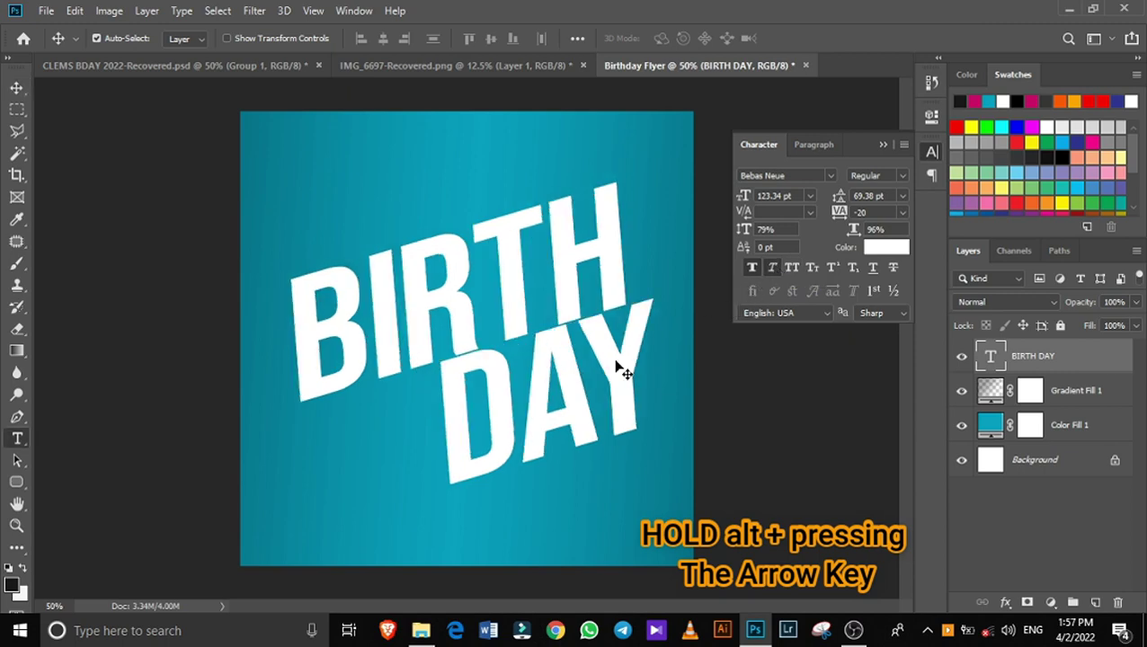
key(alt+Left)
key(alt+Left)
key(alt+Left)
key(alt+Left)
click(594, 370)
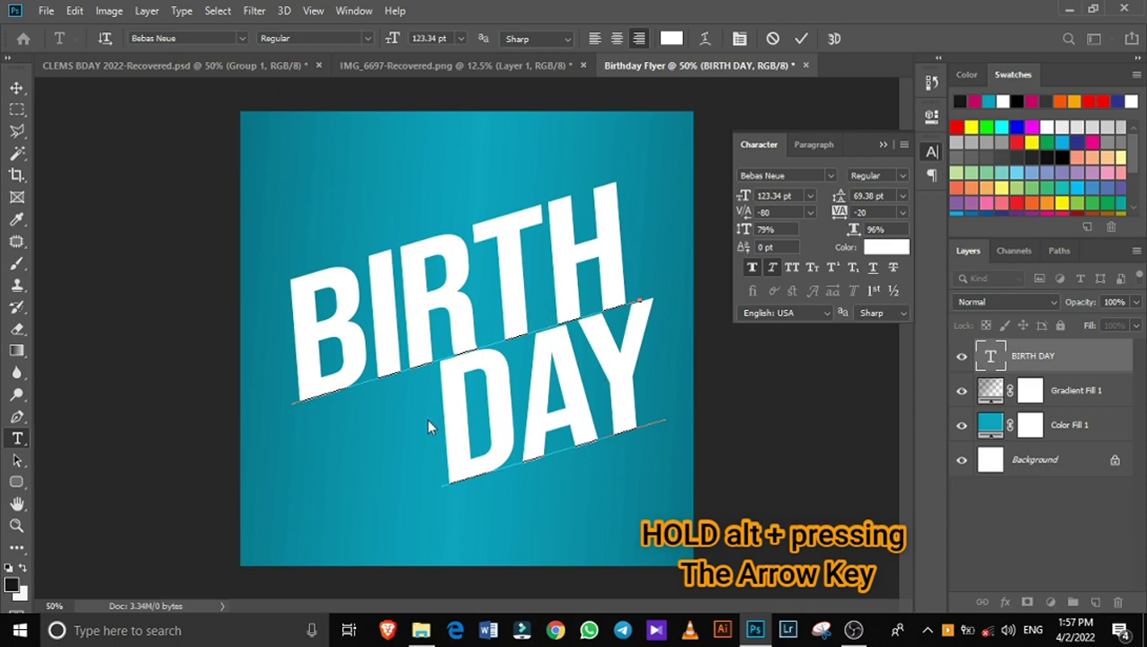
key(Left)
key(Left)
key(alt+Left)
key(alt+Left)
key(alt+Left)
key(alt+Left)
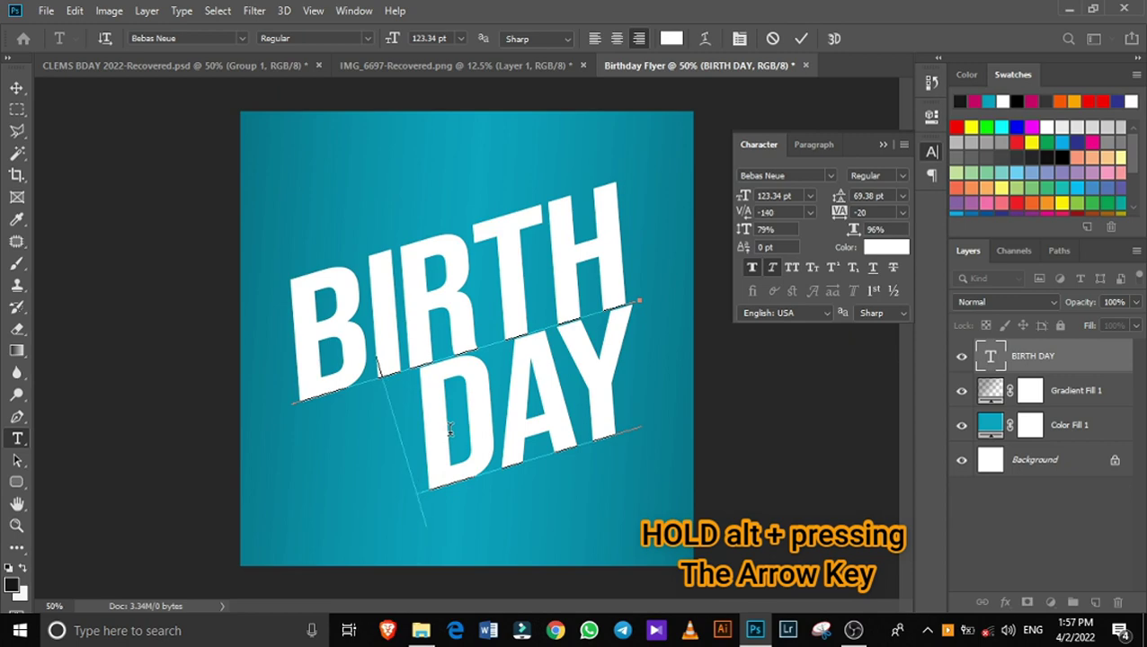
key(alt+Left)
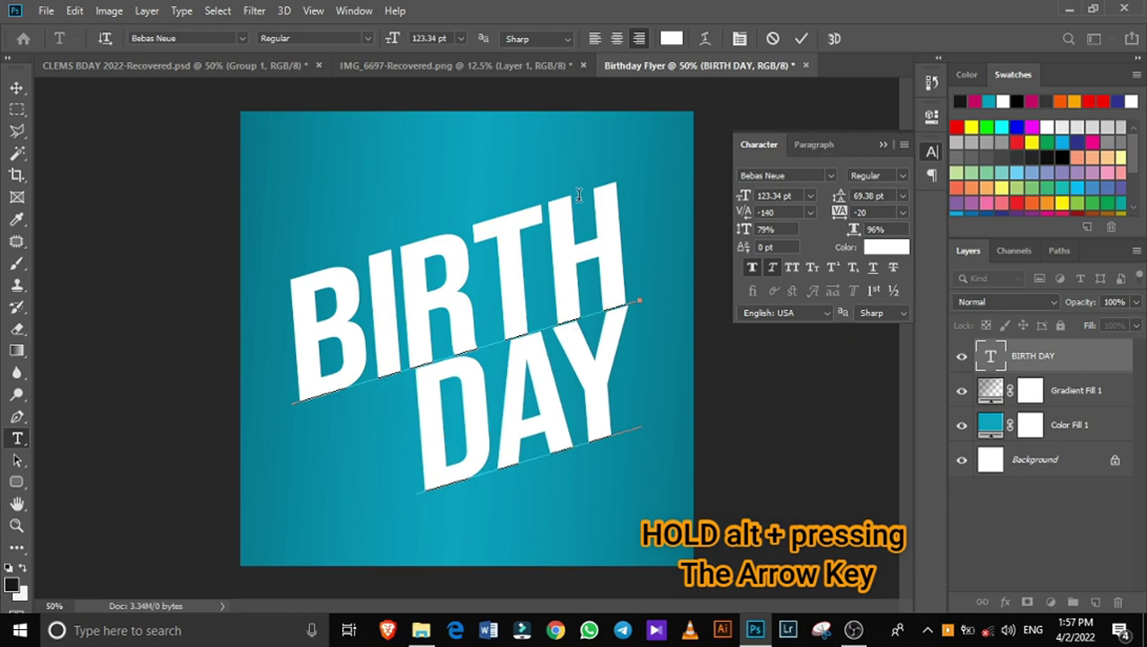
key(Up)
key(Right)
key(Right)
key(Left)
key(alt+Left)
key(alt+Left)
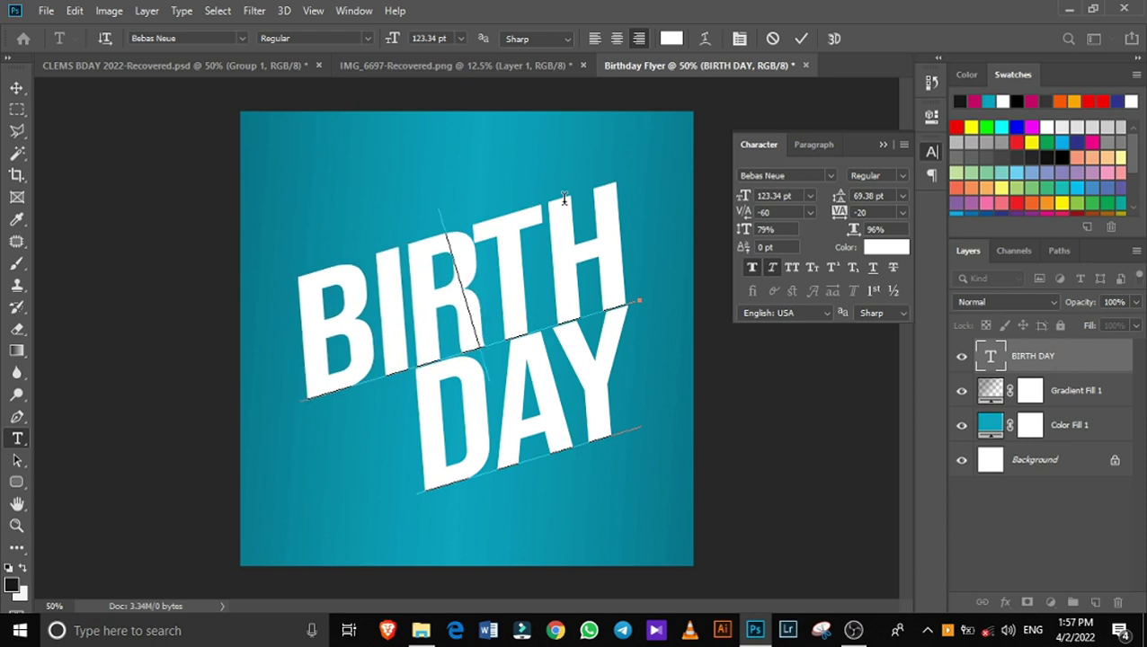
click(801, 37)
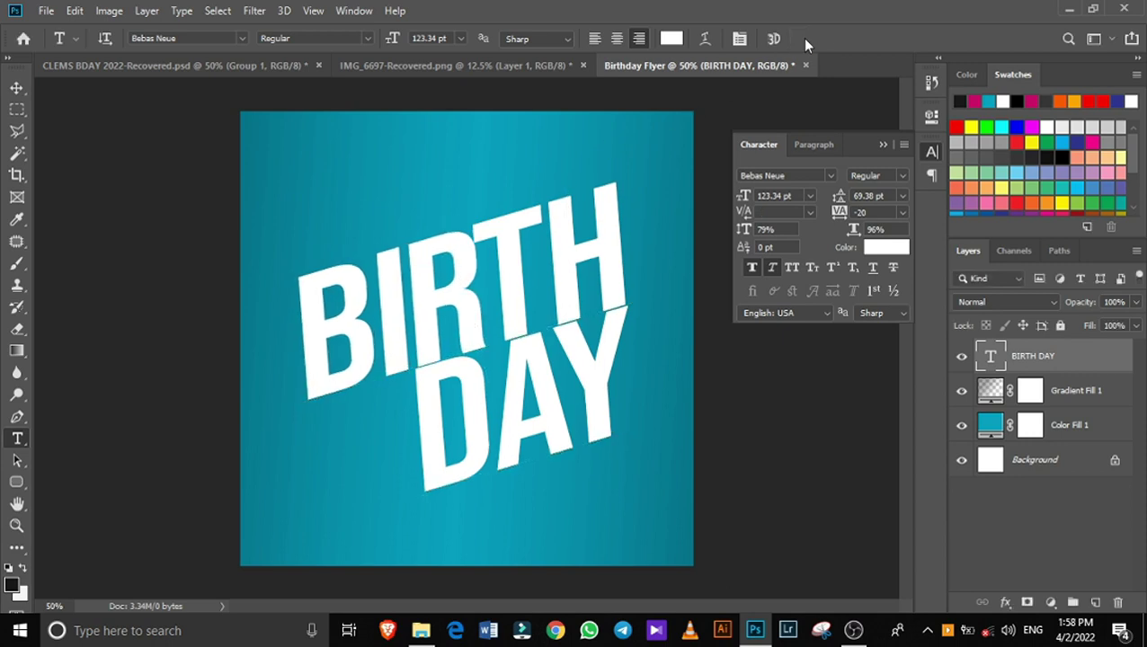
Collapse the Character panel and duplicate the BIRTH DAY layer as BIRTH DAY copy
click(16, 88)
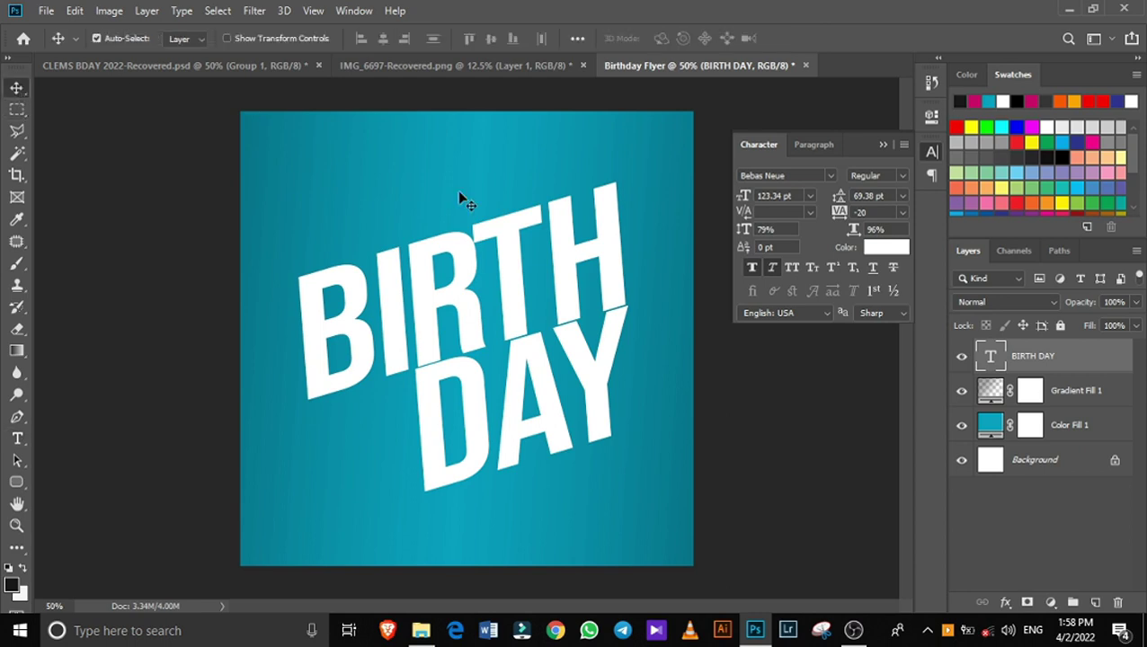
click(882, 144)
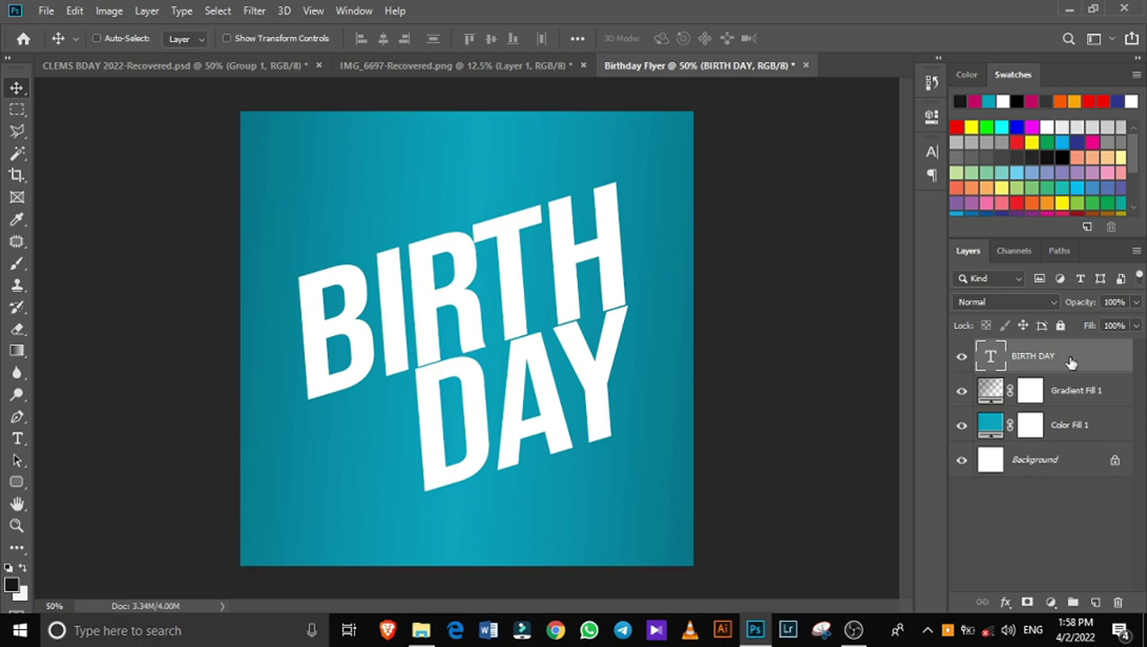
key(ctrl+j)
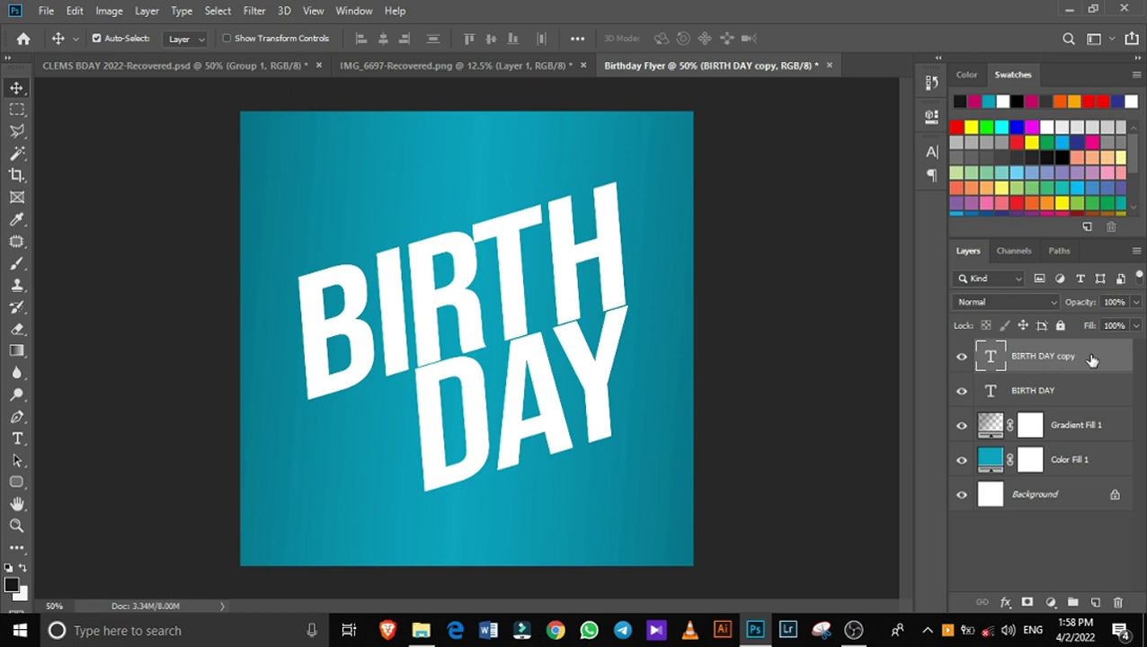
Drag the man's photo from IMG_6697-Recovered.png into Birthday Flyer as Layer 1
click(501, 70)
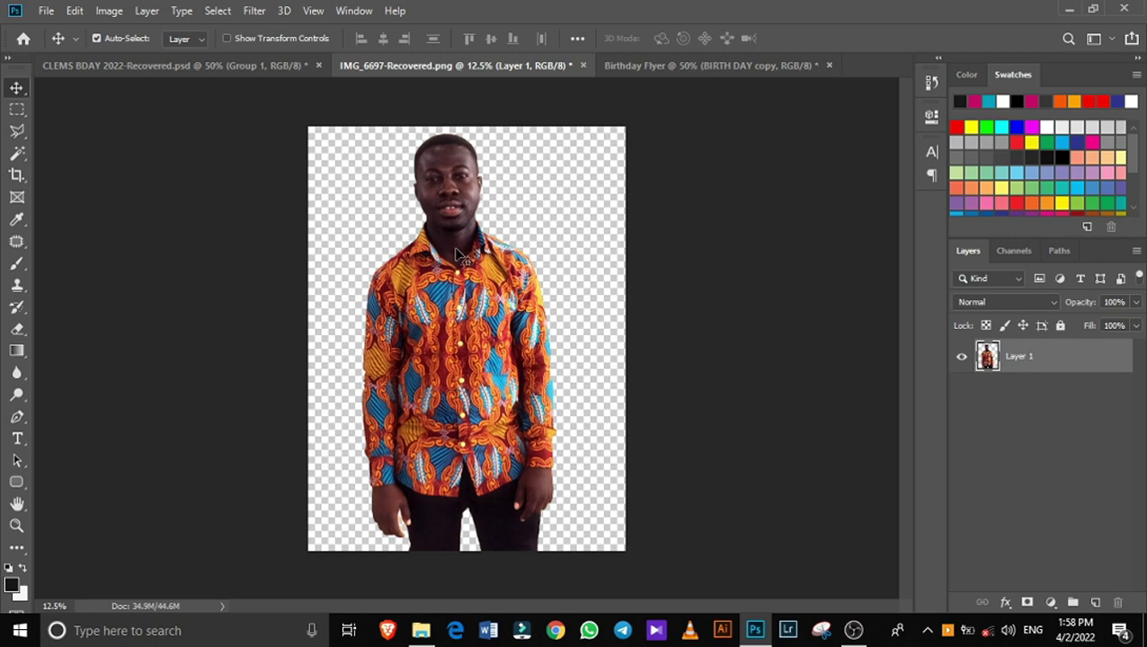
drag(456, 249, 499, 185)
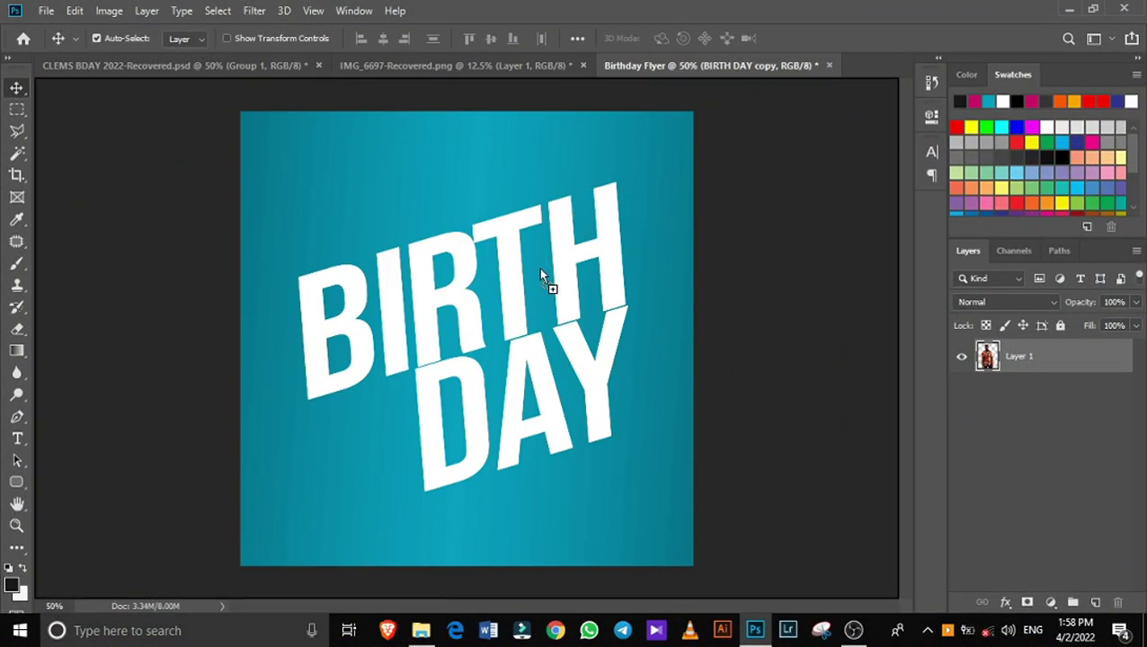
drag(493, 325, 494, 325)
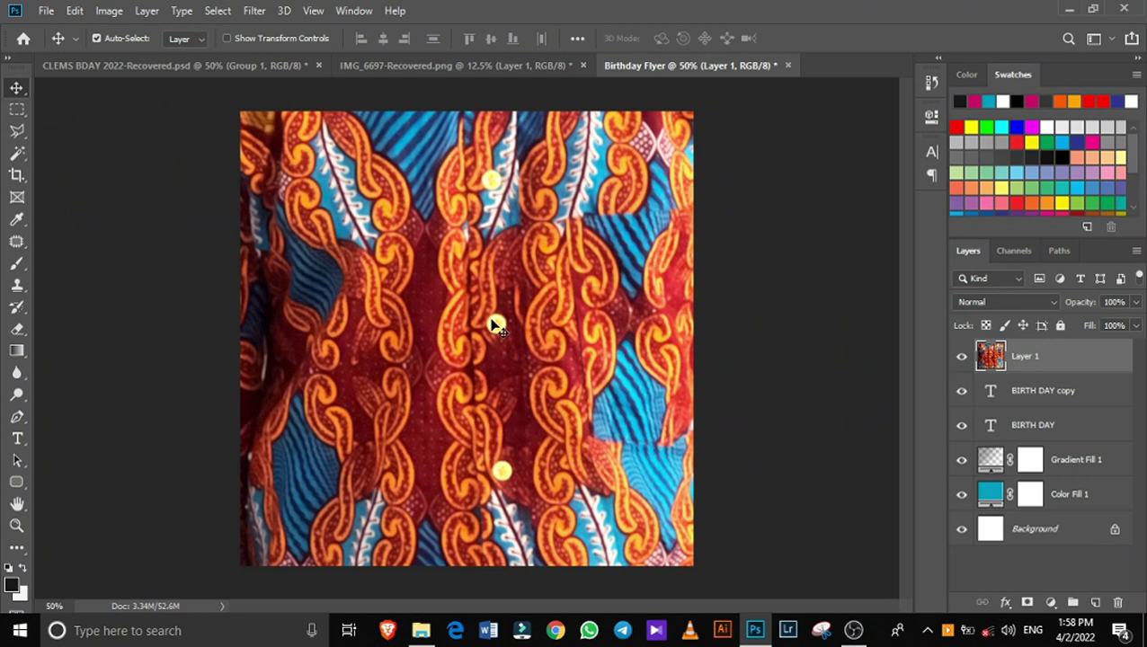
key(ctrl)
key(ctrl+minus)
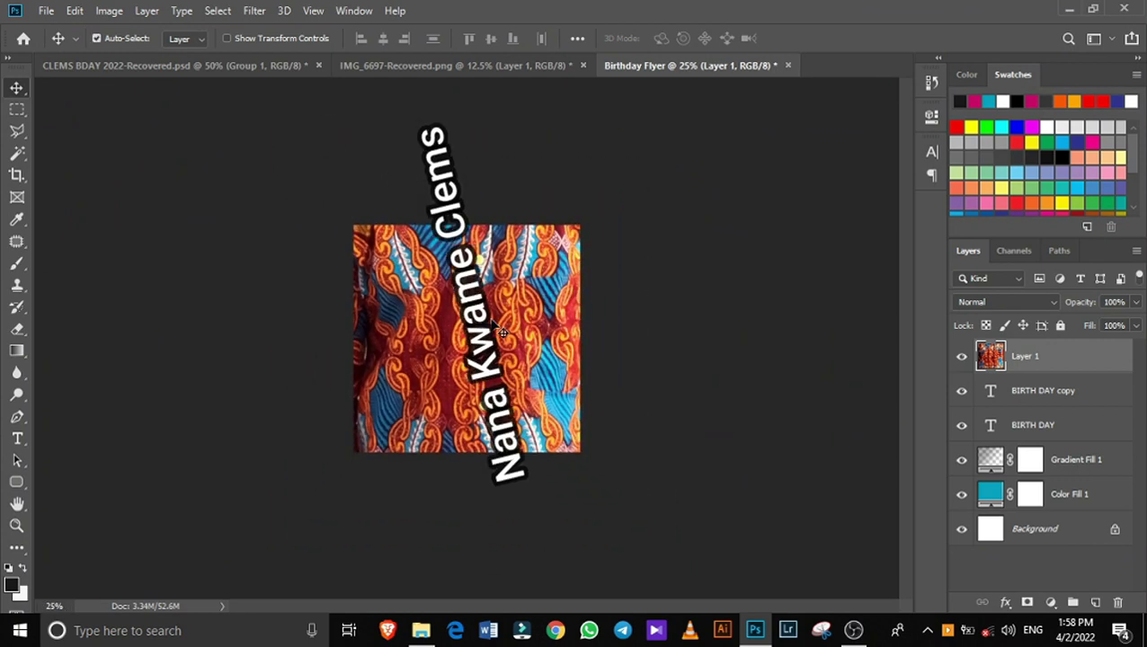
key(ctrl+t)
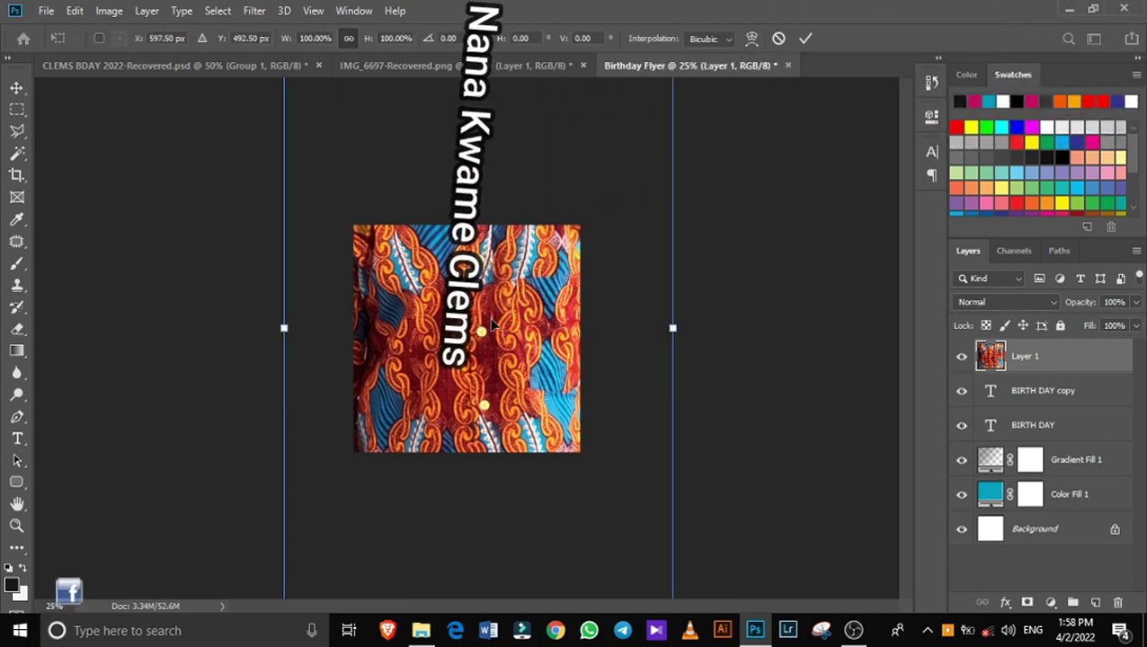
Scale the pasted photo down to about 25% over the BIRTH DAY text and commit
key(ctrl+minus)
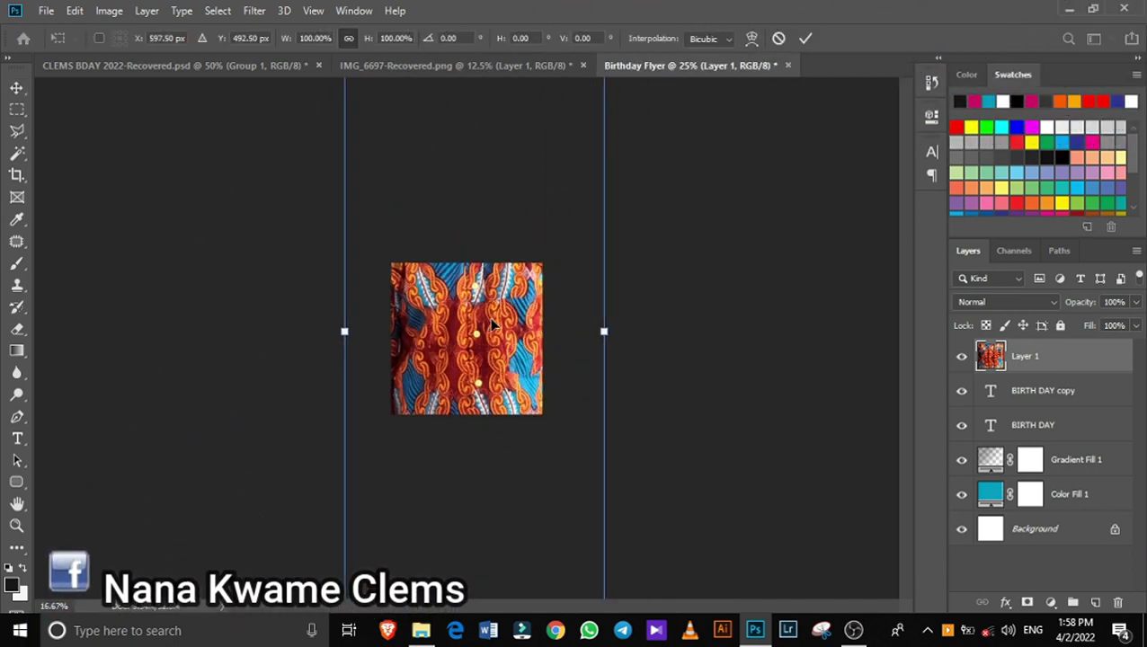
key(ctrl+minus)
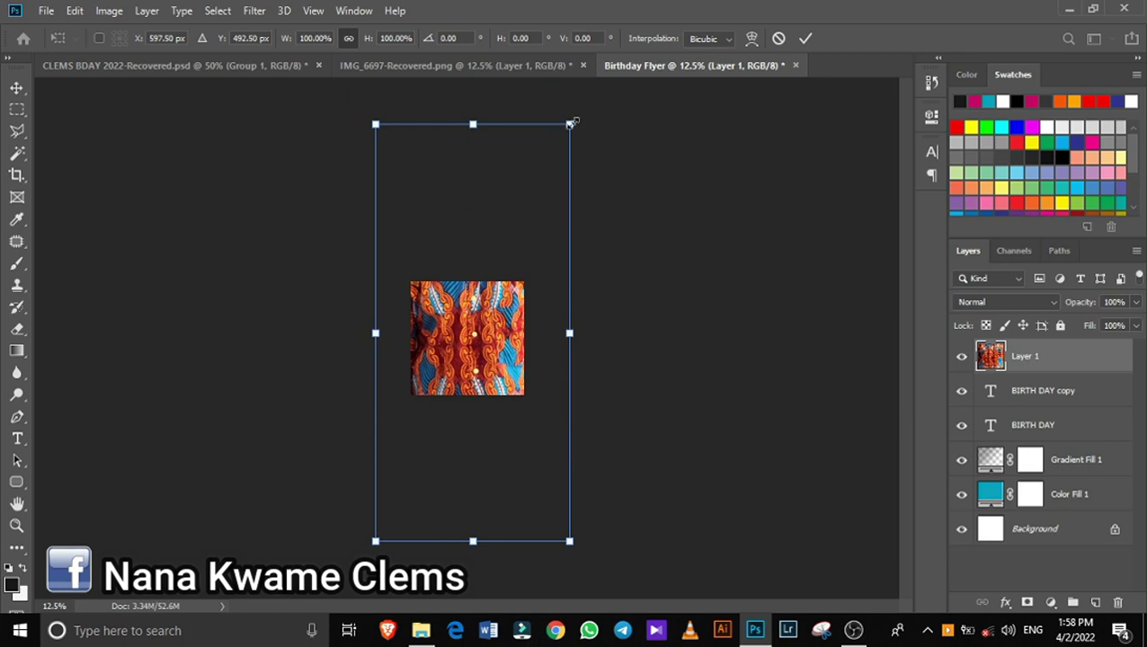
drag(568, 126, 485, 242)
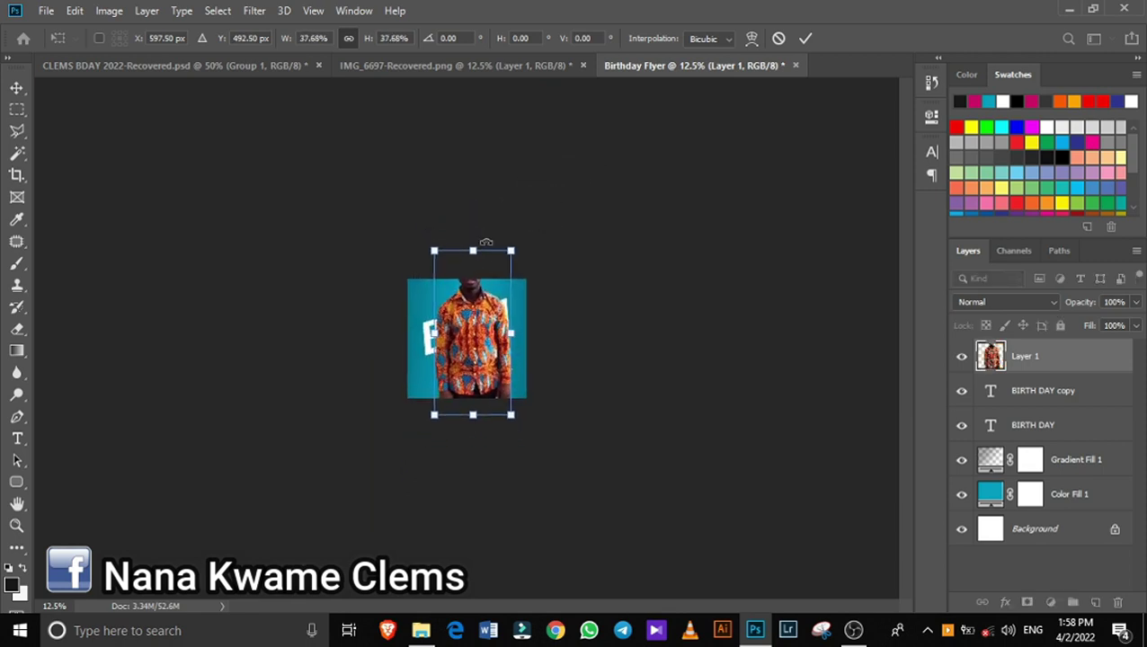
key(ctrl+plus)
key(ctrl+plus)
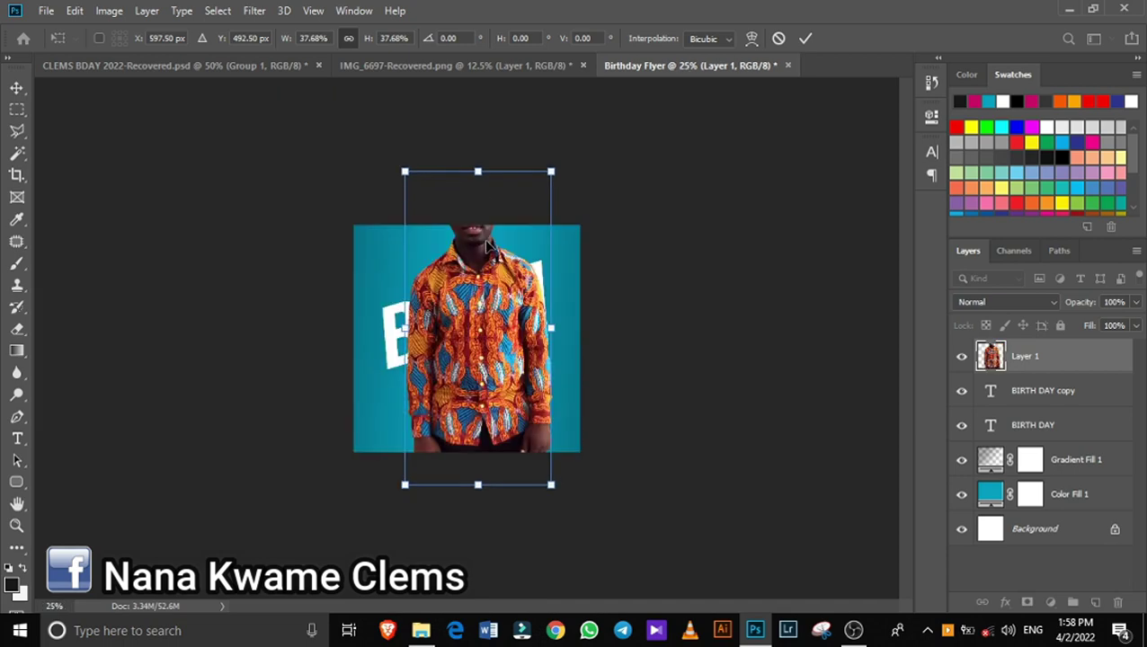
key(ctrl+plus)
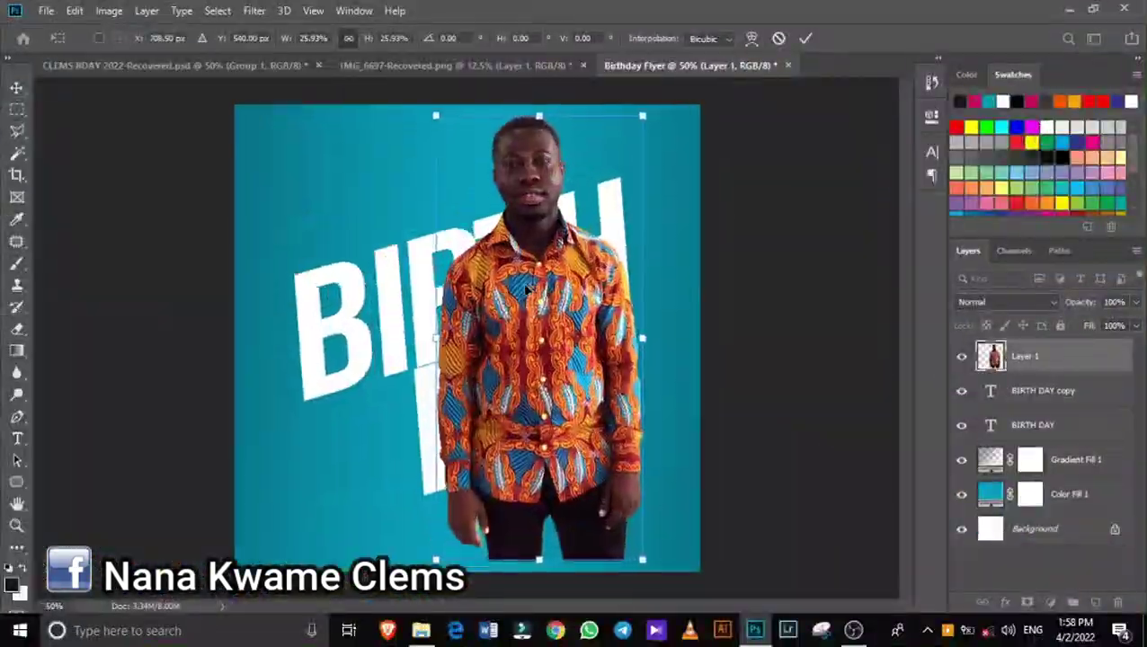
key(ctrl+minus)
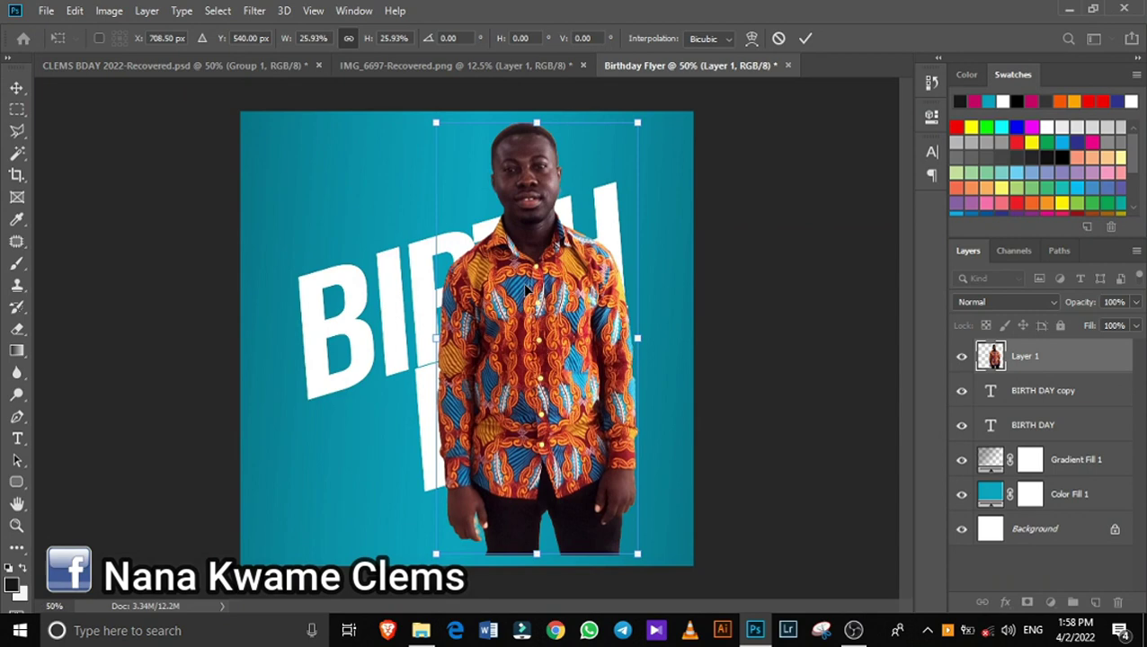
drag(638, 122, 629, 131)
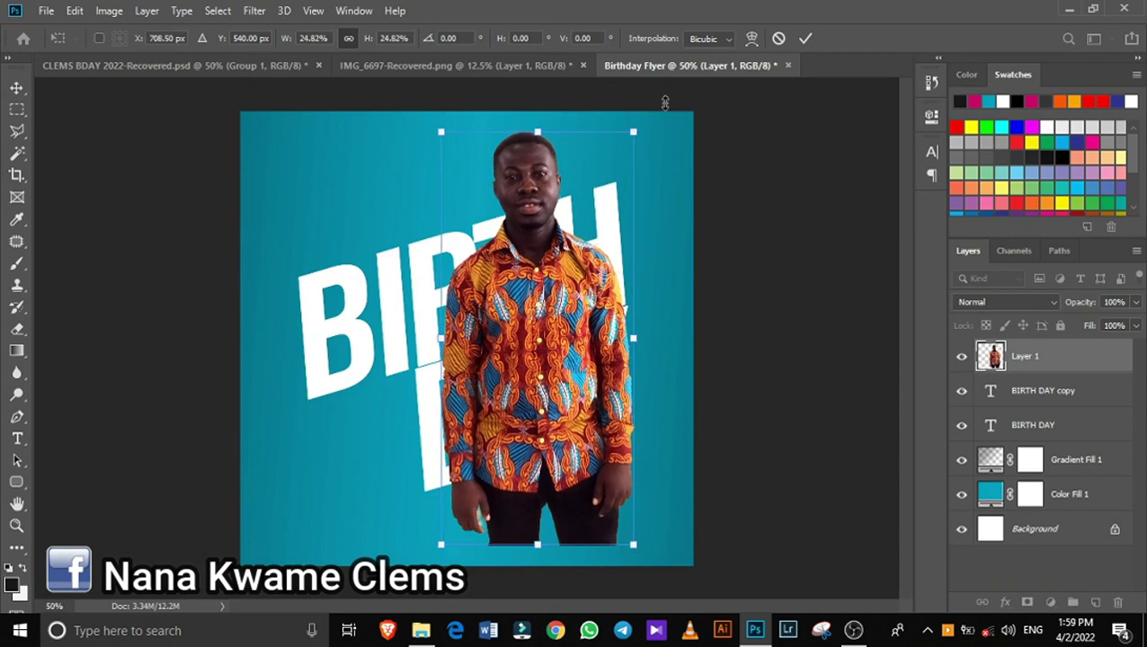
click(806, 39)
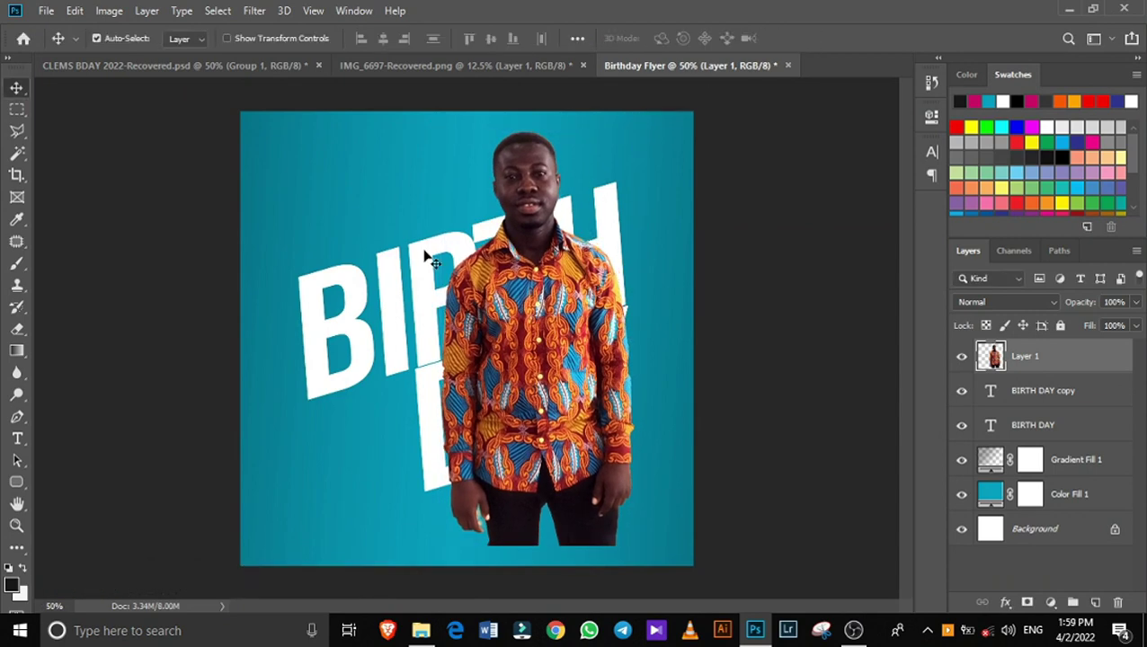
Copy the man's upper body onto its own layer and delete the full-body Layer 1
key(m)
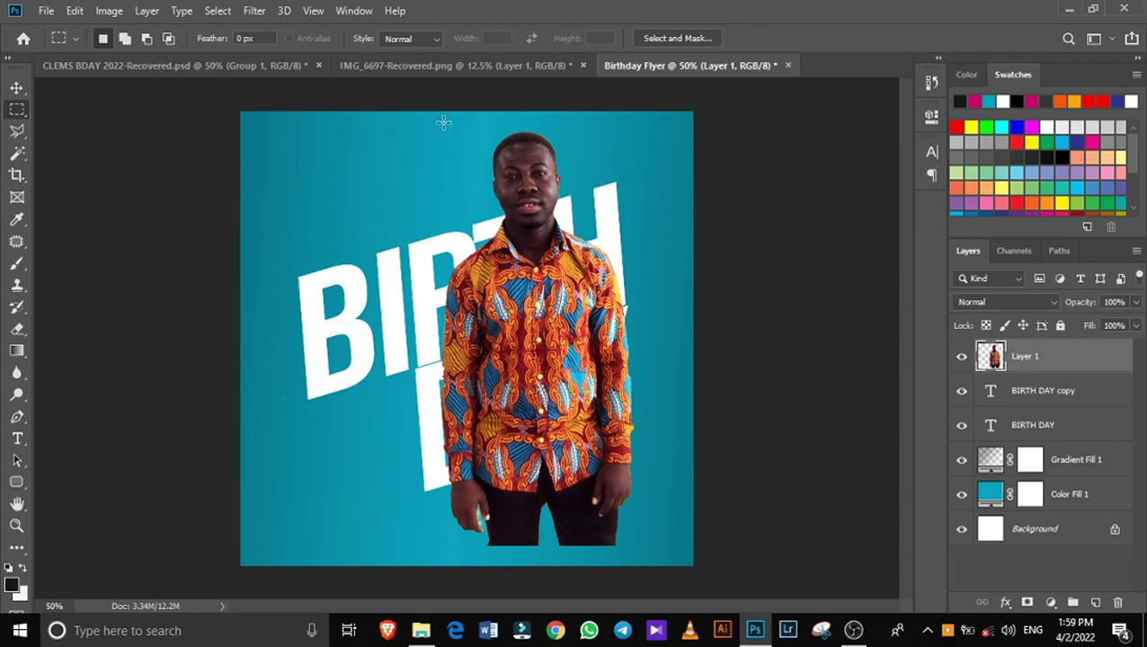
mouse_move(442, 122)
mouse_down()
mouse_move(656, 398)
mouse_move(656, 379)
mouse_move(624, 353)
mouse_up()
key(ctrl+j)
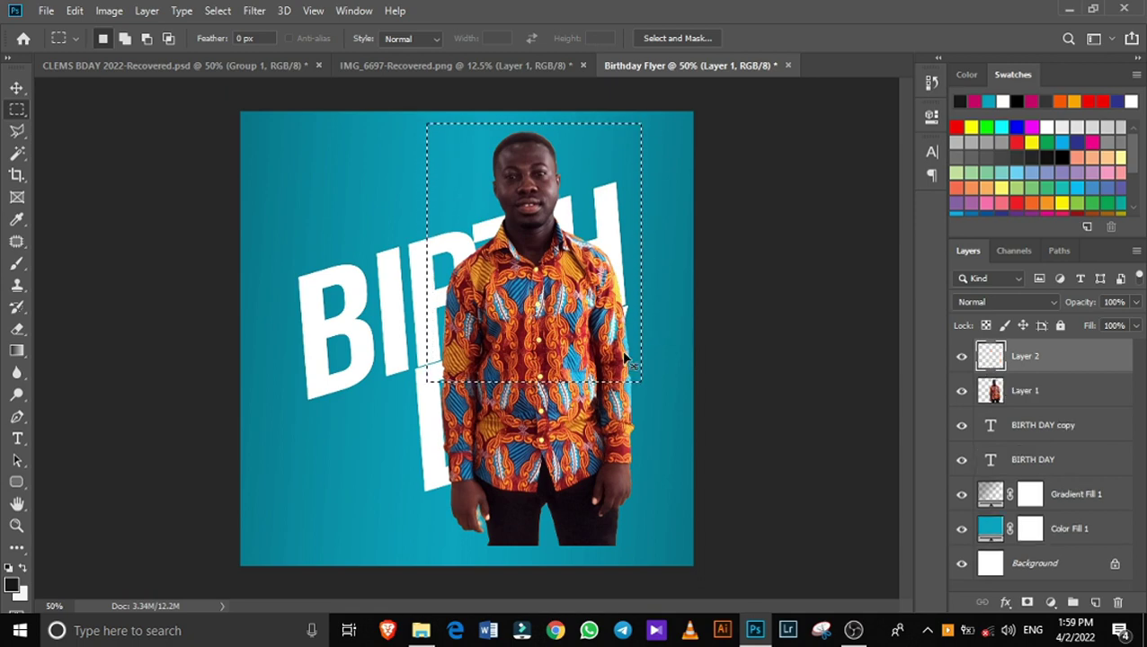
click(1038, 392)
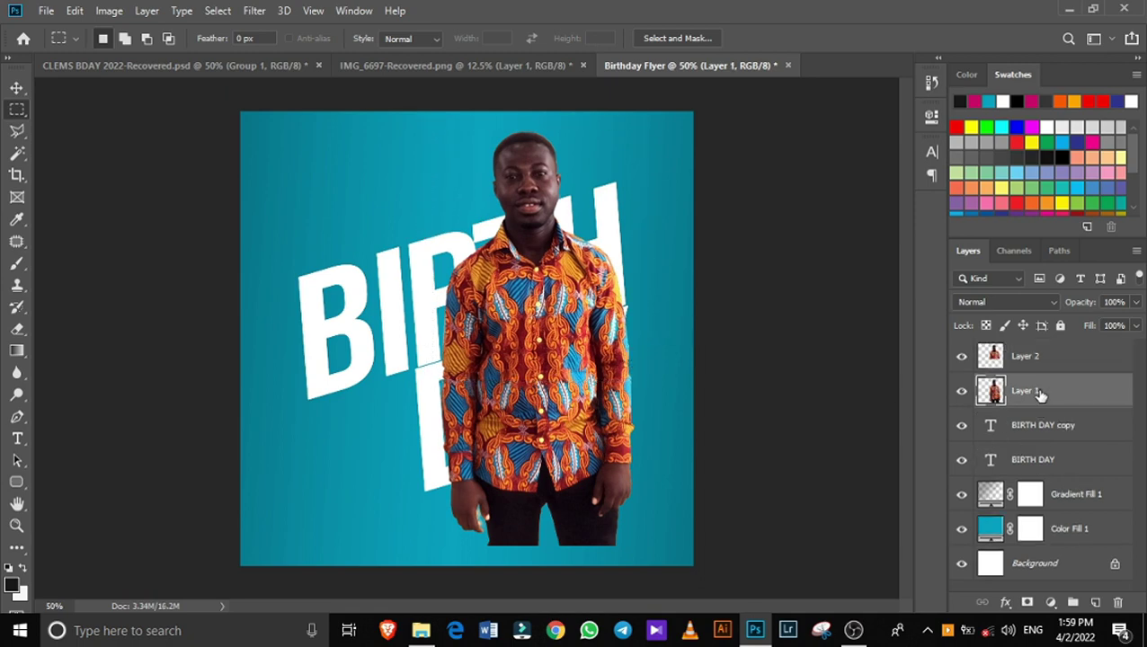
key(Delete)
Enlarge the upper-body photo to about 157% and center it over BIRTH DAY
key(v)
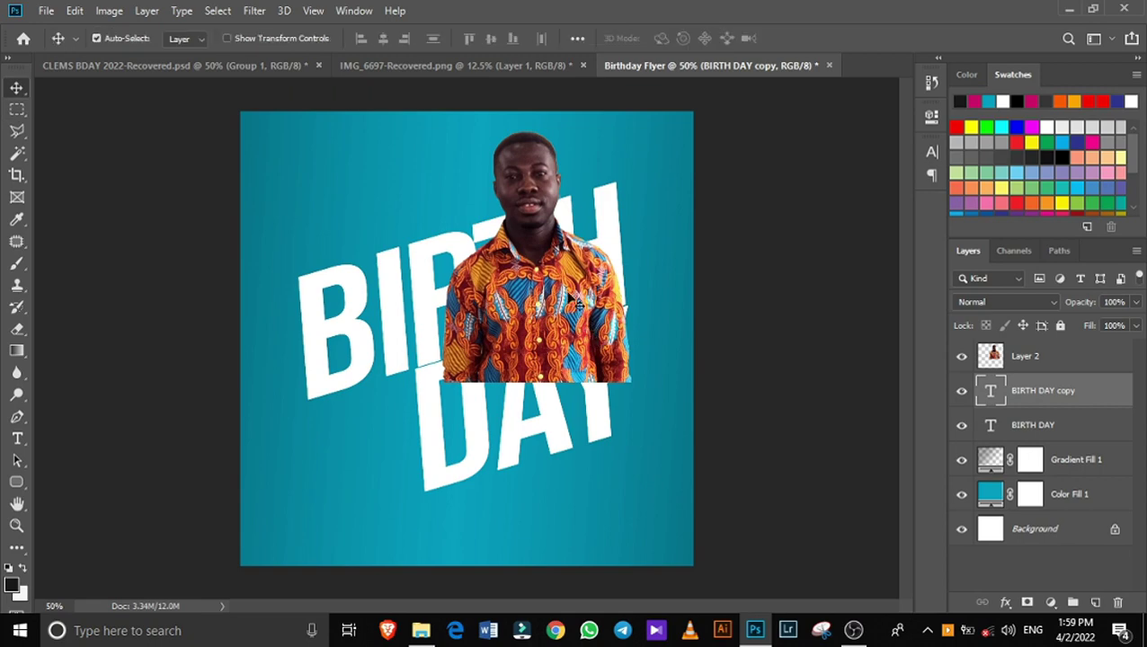
drag(555, 279, 551, 309)
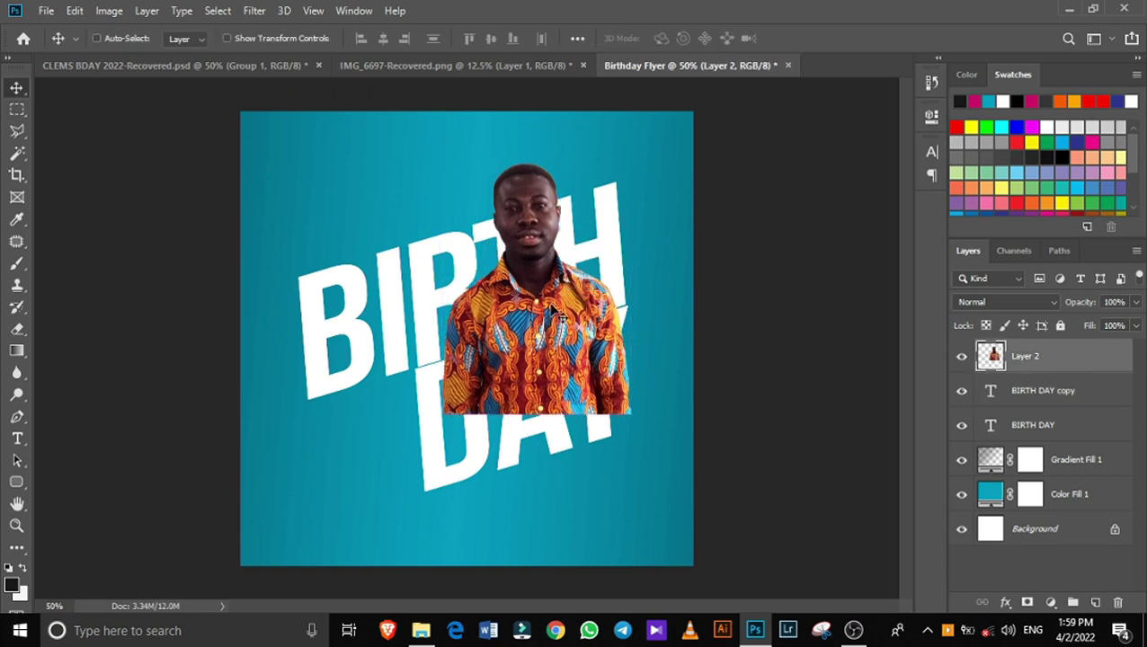
key(ctrl+t)
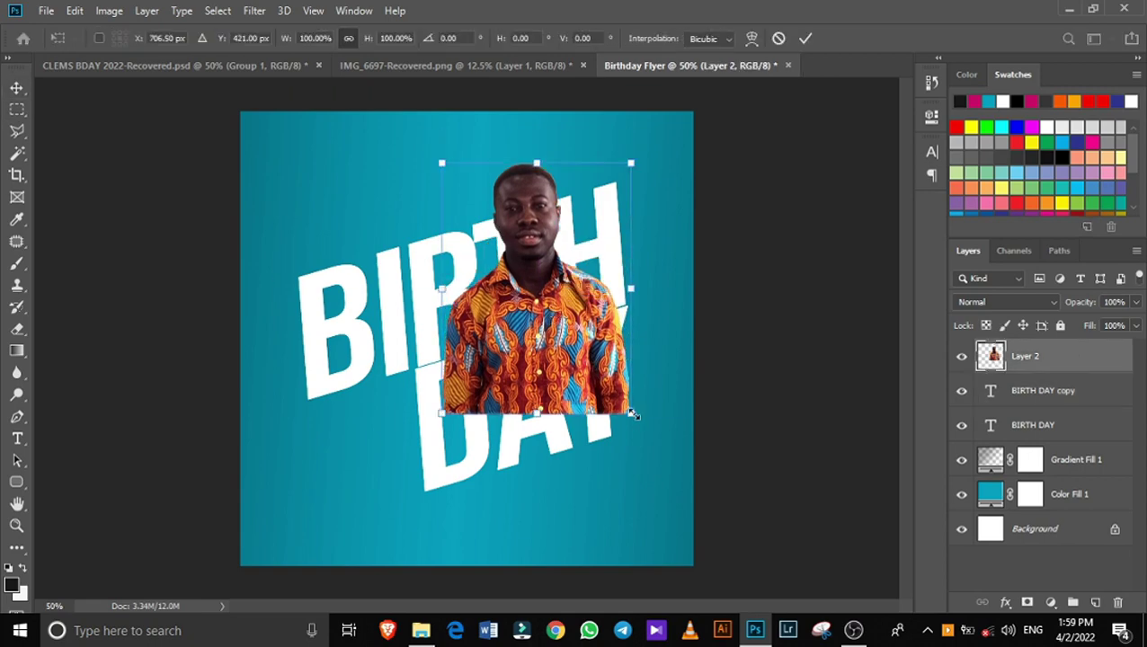
drag(633, 414, 665, 458)
mouse_move(564, 348)
mouse_down()
mouse_move(555, 382)
mouse_move(559, 372)
mouse_up()
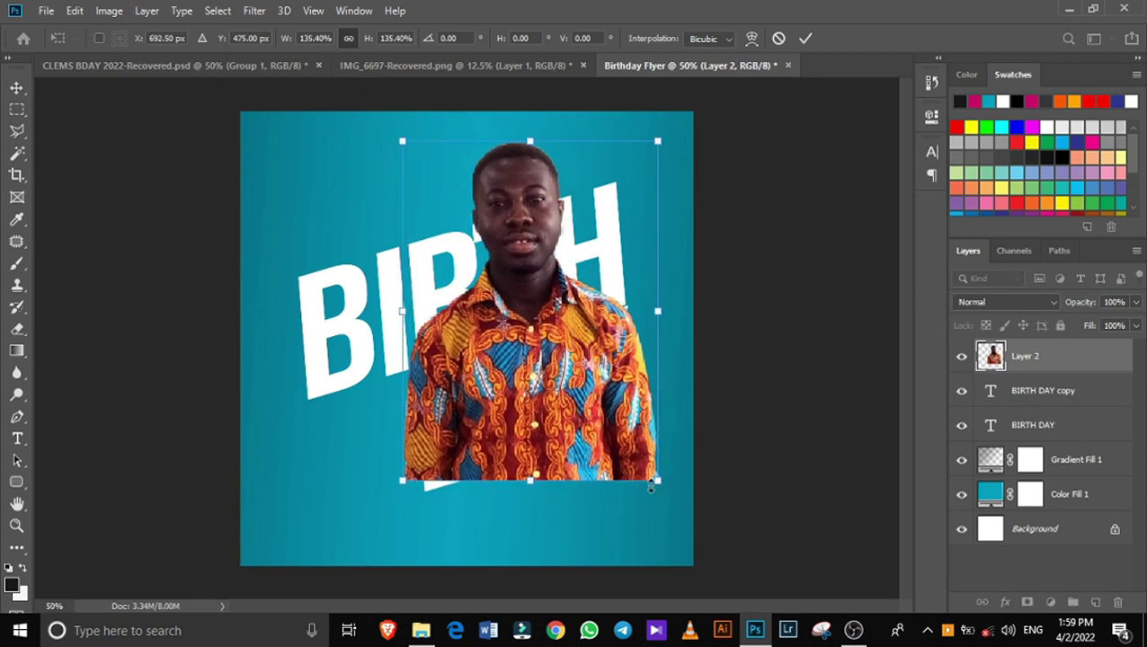
drag(658, 482, 673, 496)
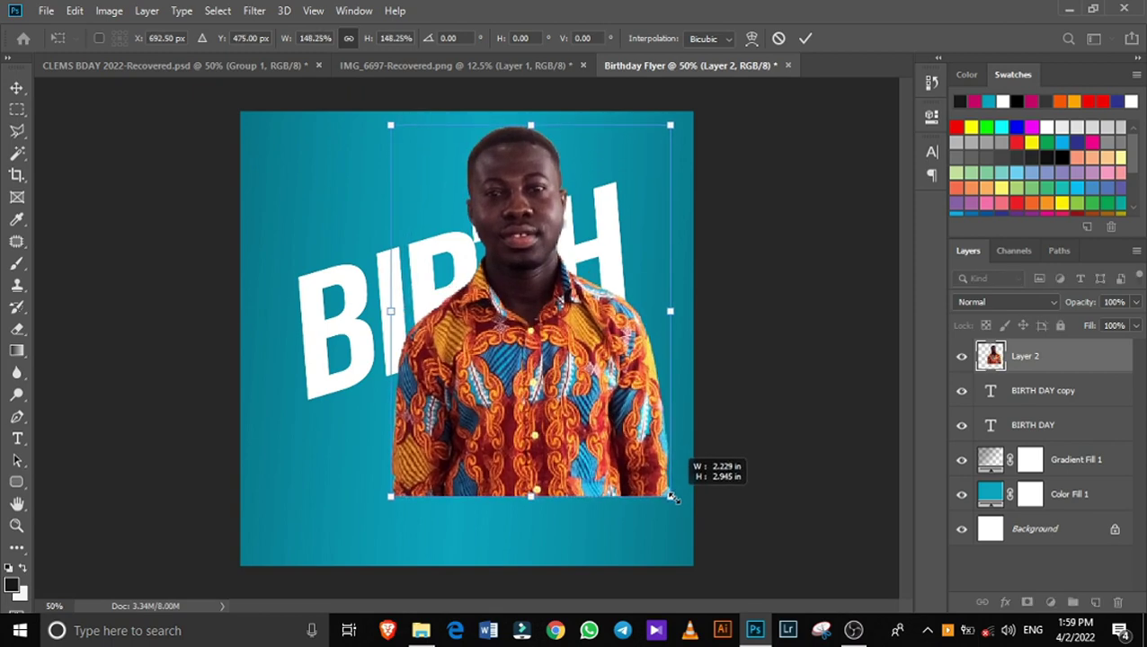
drag(613, 434, 627, 420)
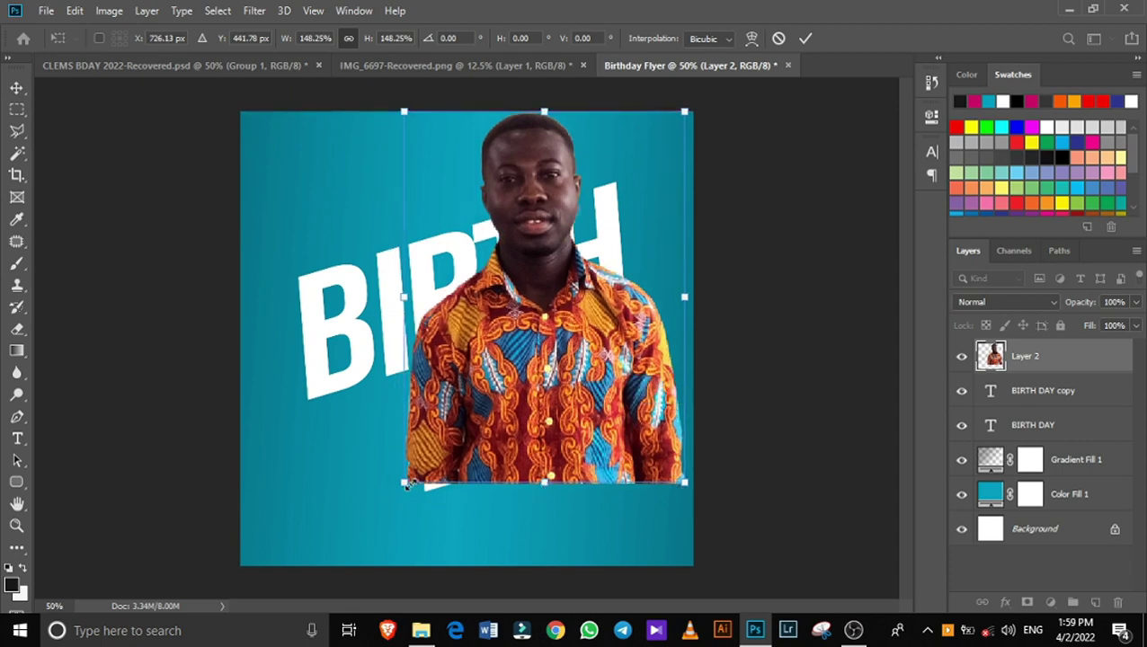
drag(405, 483, 394, 492)
drag(497, 458, 497, 468)
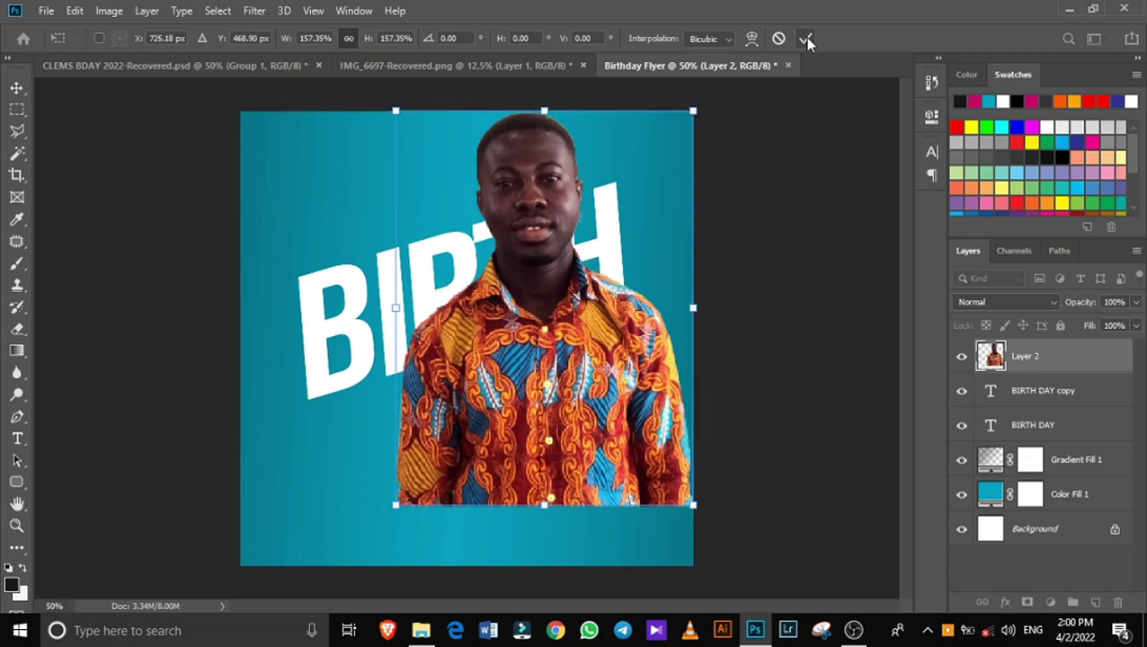
drag(550, 385, 541, 384)
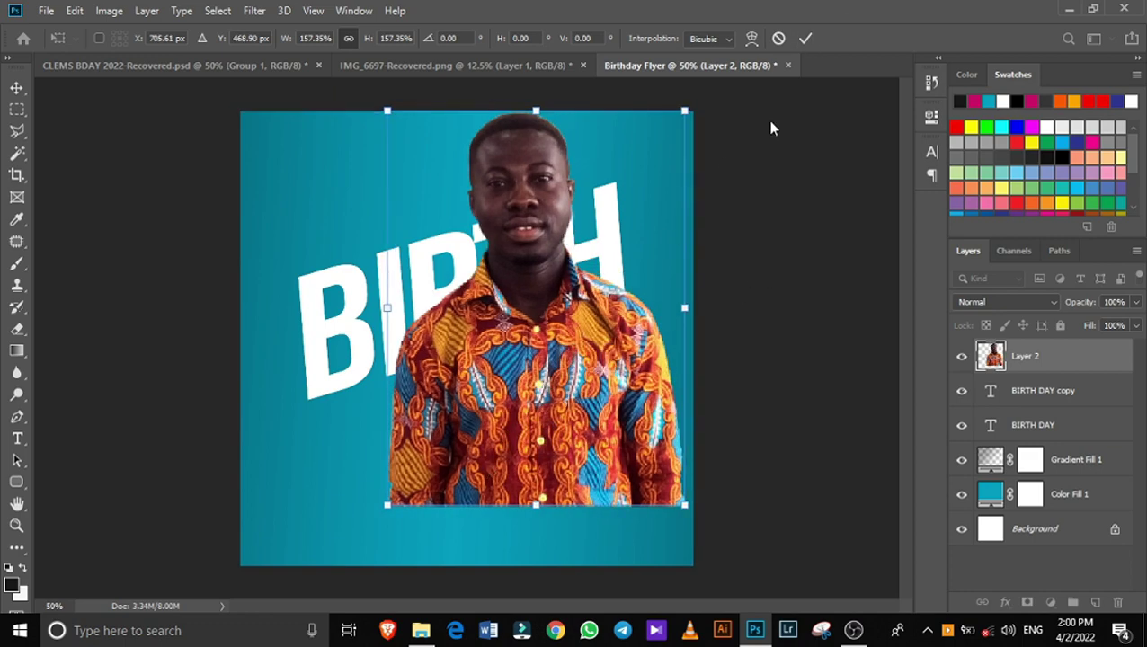
click(805, 39)
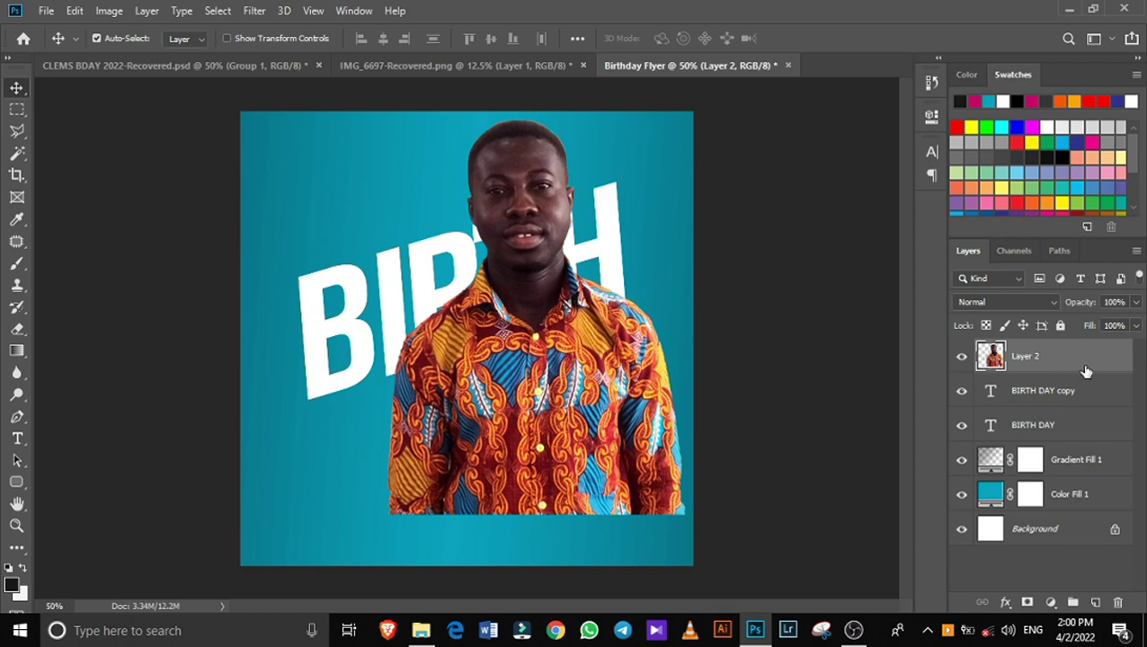
Duplicate Layer 2, move the original below BIRTH DAY copy, and hide BIRTH DAY
key(ctrl+j)
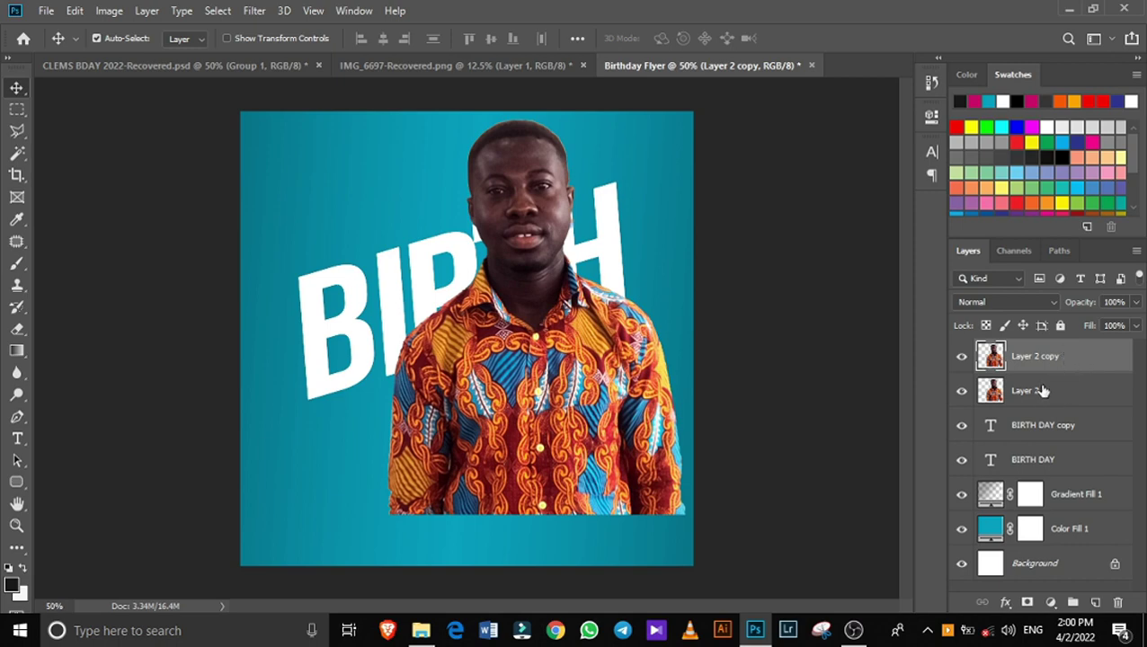
click(1058, 392)
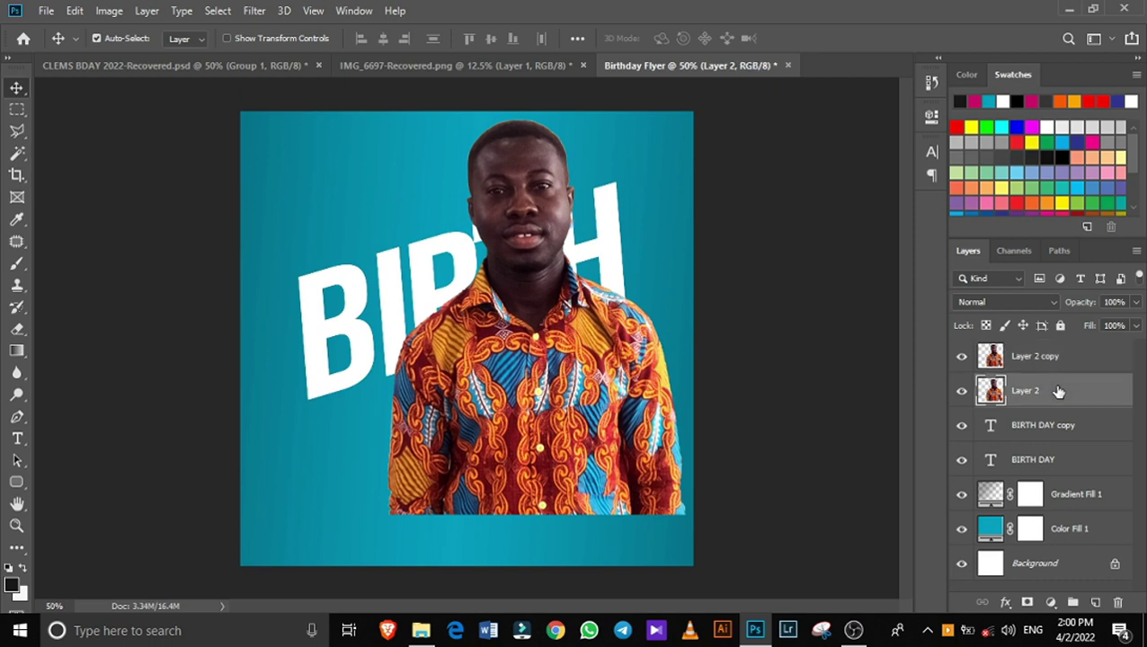
drag(1059, 392, 1056, 445)
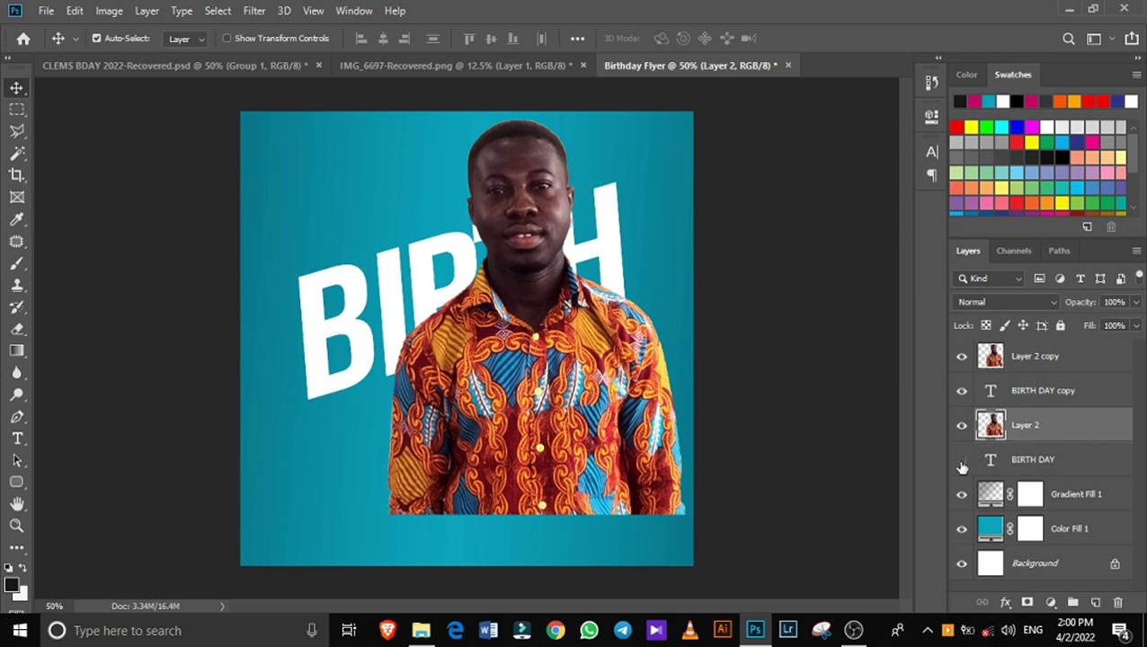
click(962, 462)
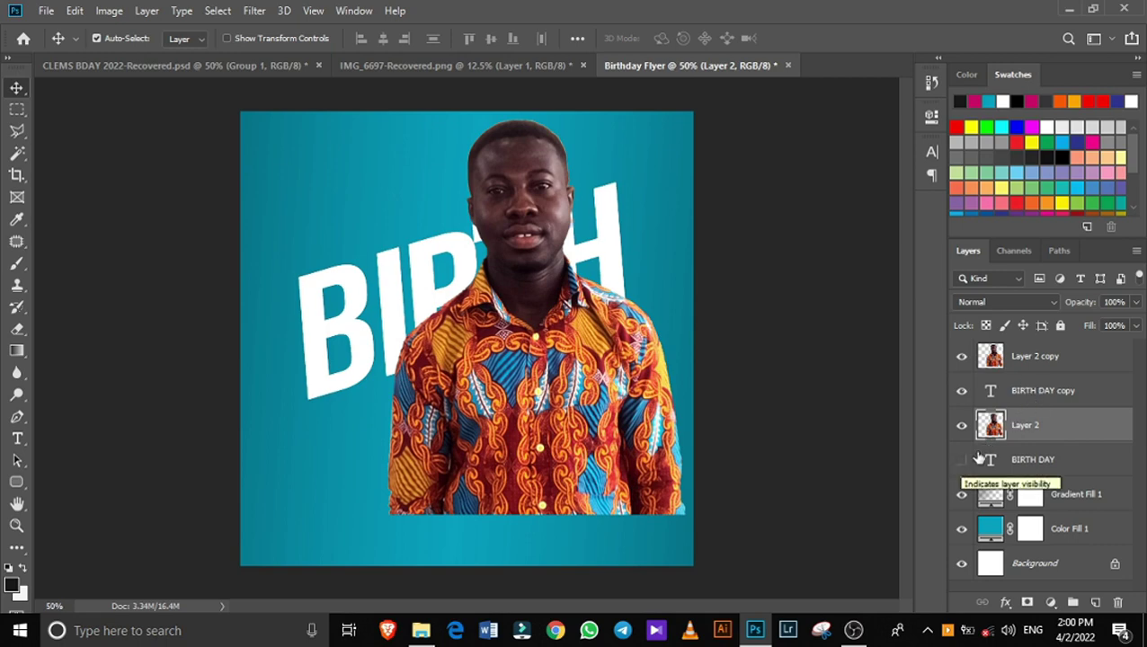
click(1076, 392)
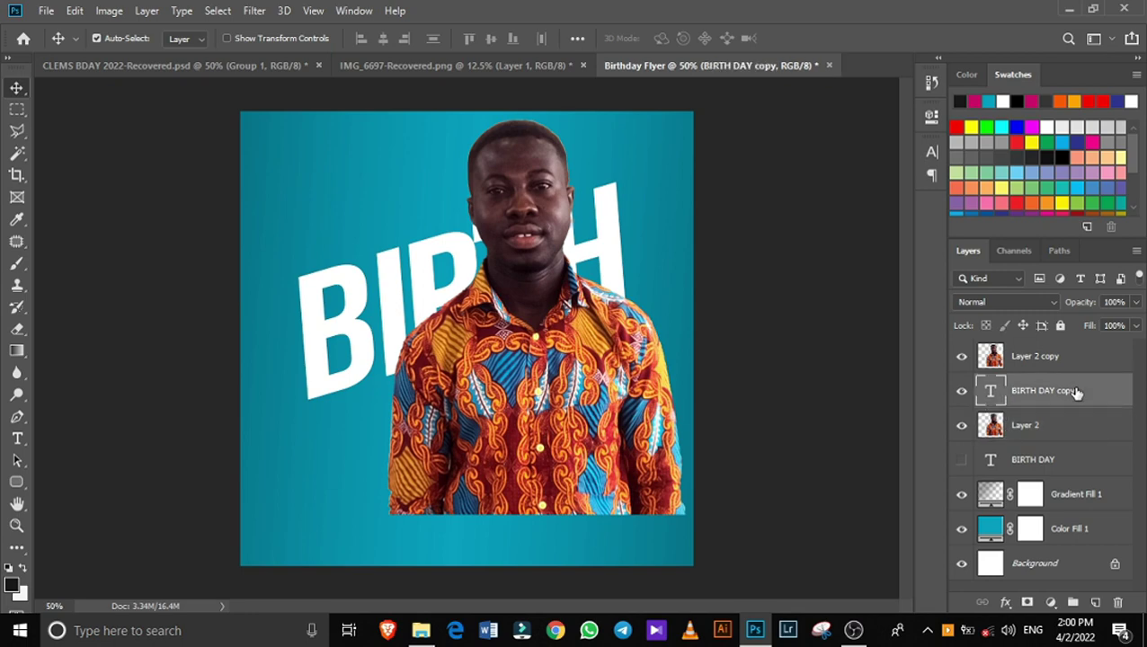
Give BIRTH DAY copy 0% fill opacity and a 3 px outside stroke
click(1006, 603)
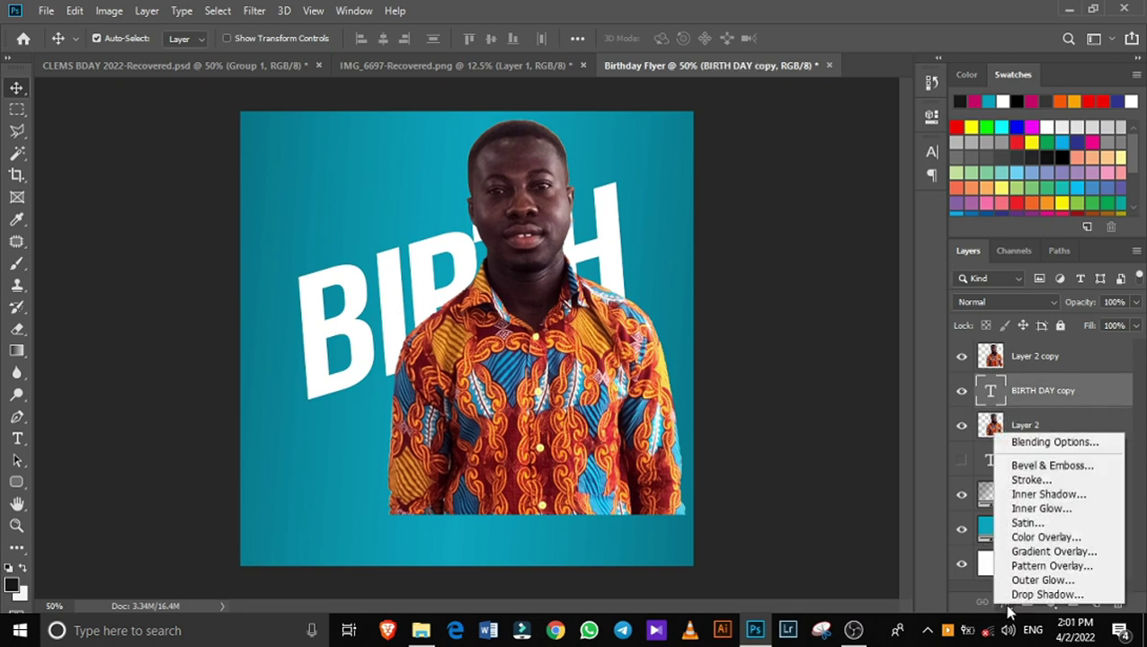
click(1044, 449)
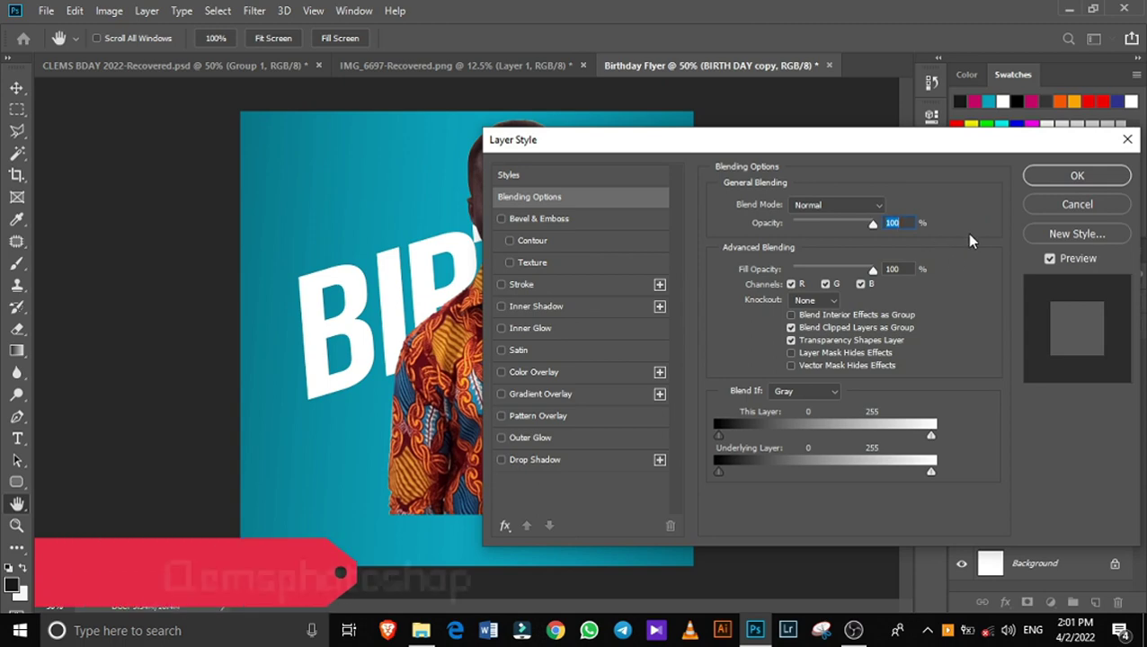
drag(845, 143, 1027, 147)
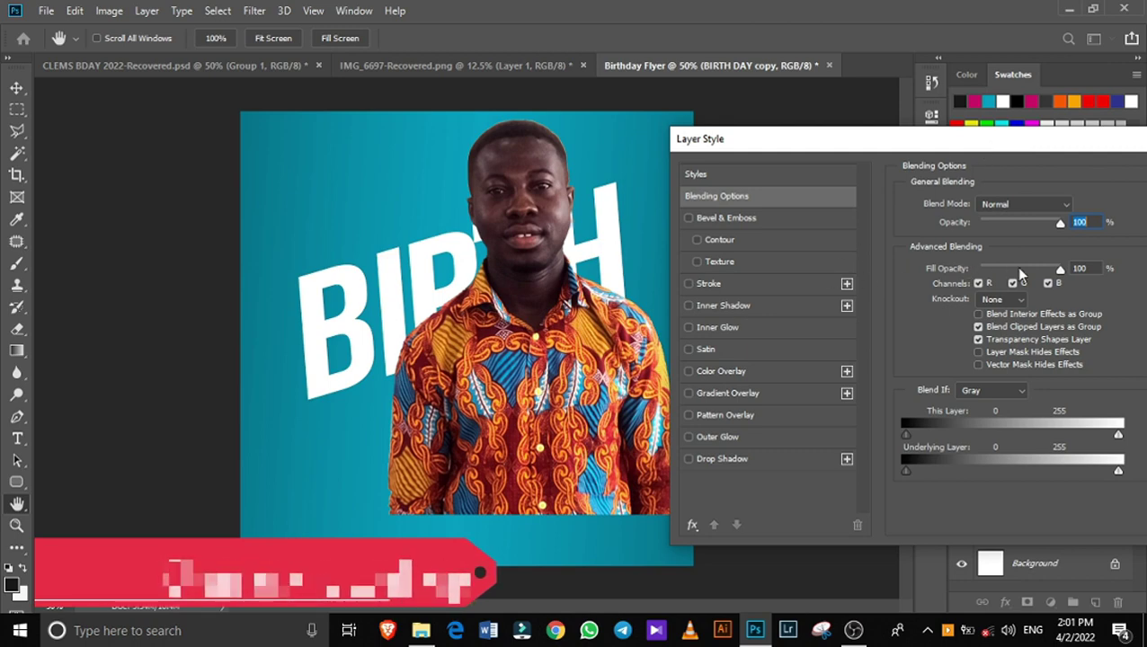
drag(1058, 270, 955, 272)
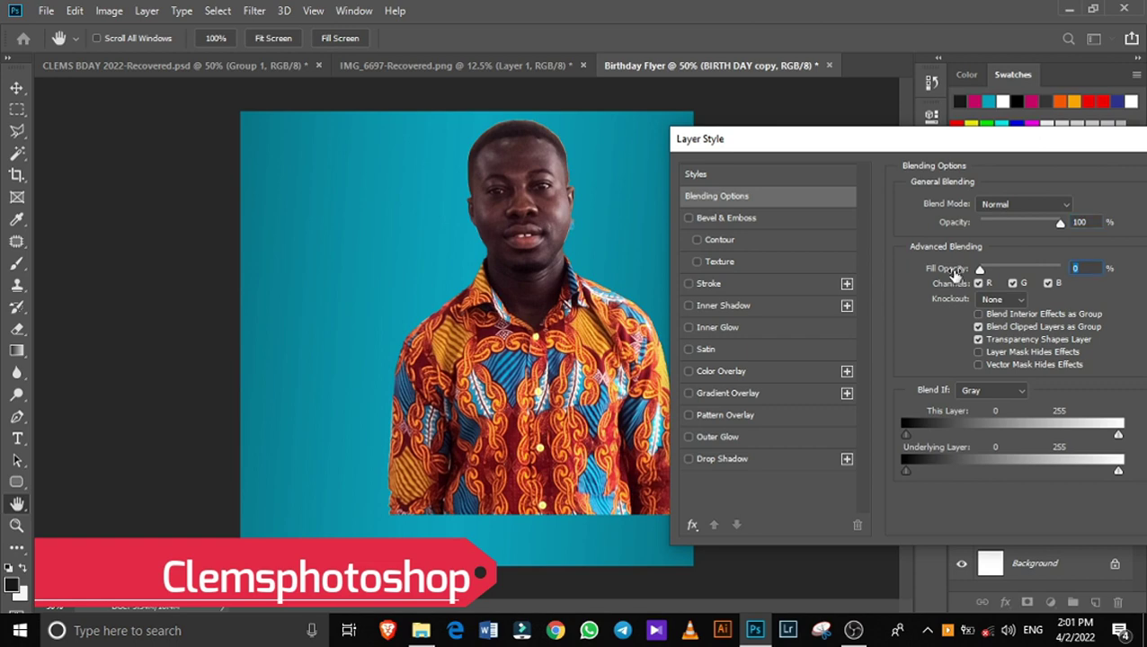
click(710, 284)
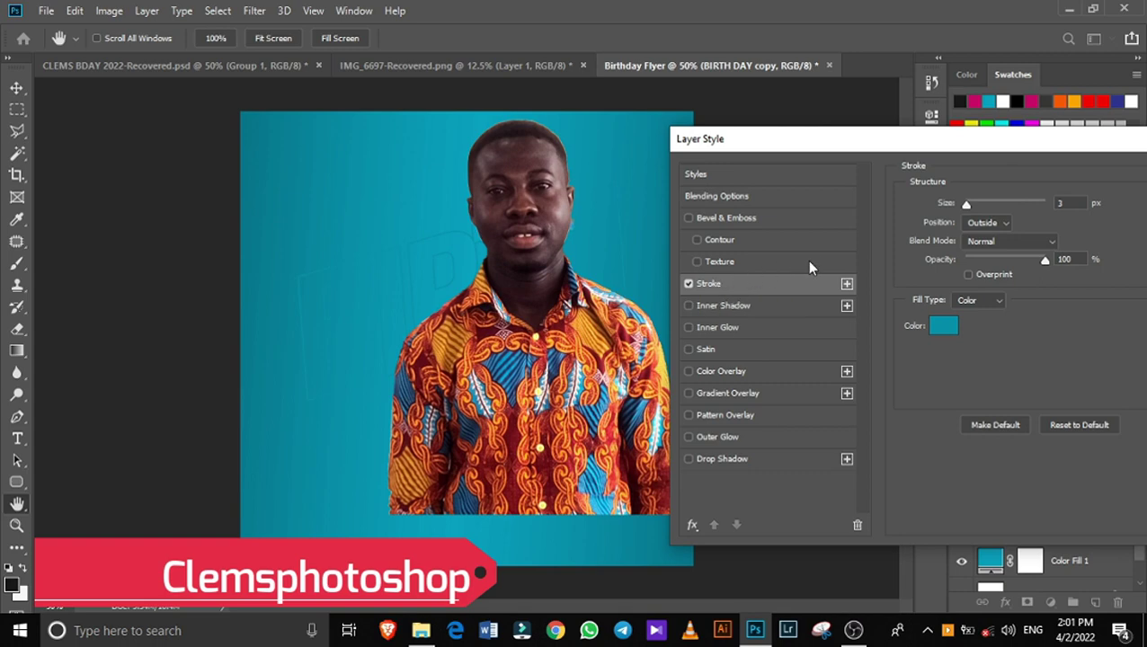
Make the BIRTH DAY copy stroke white (#ffffff) and 4 px wide
click(944, 327)
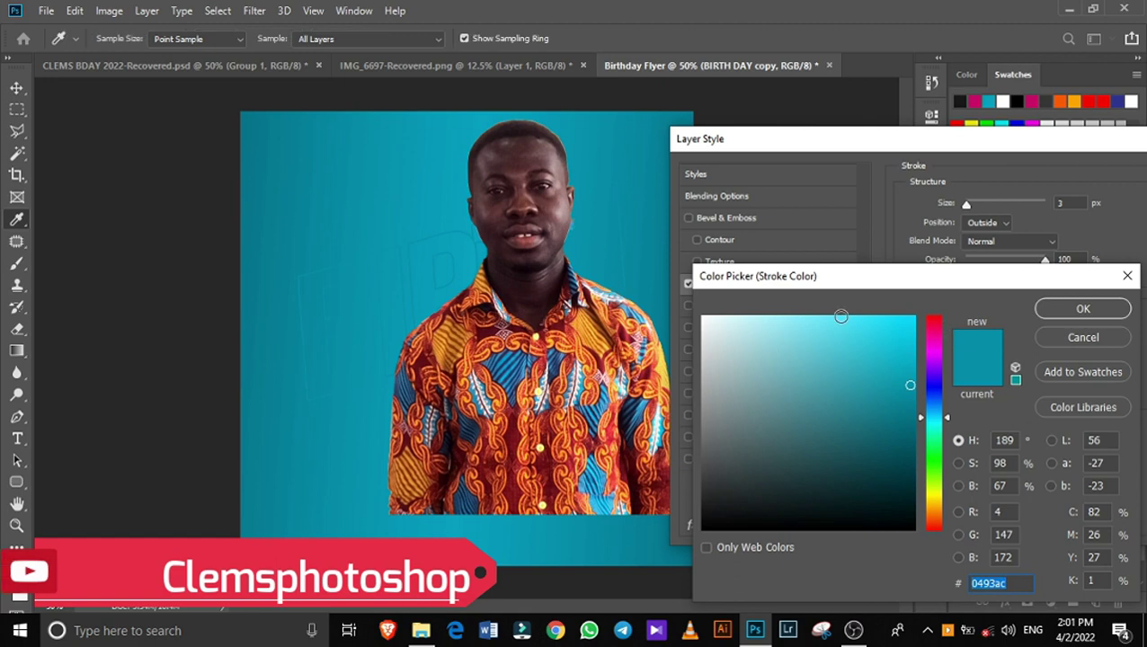
text(ffffff)
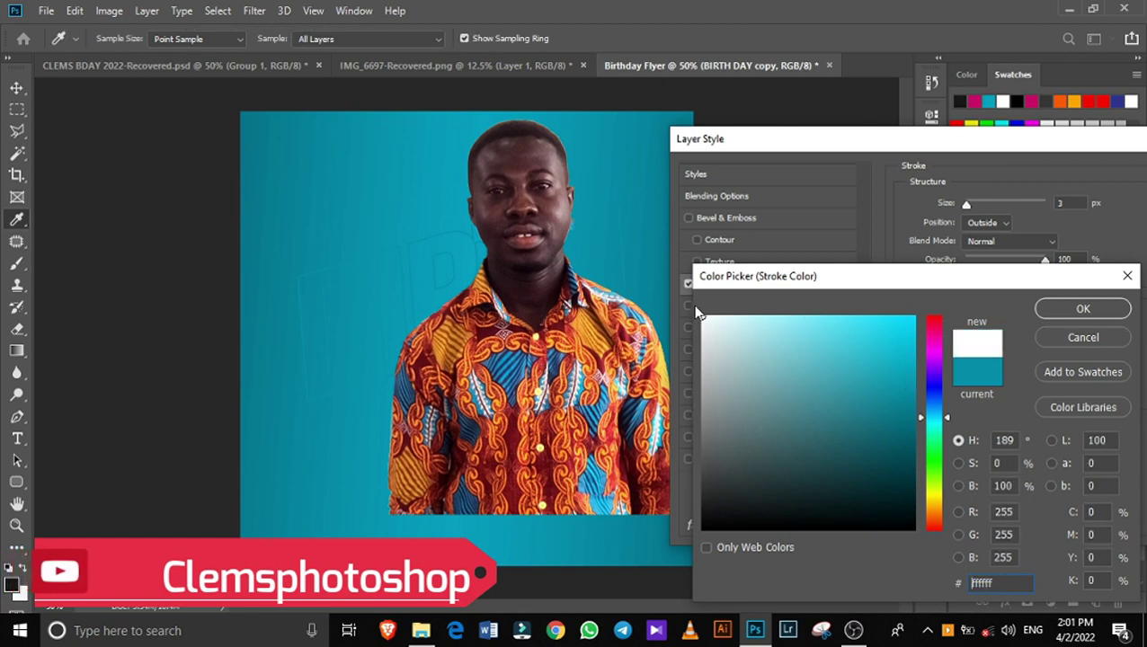
click(1083, 309)
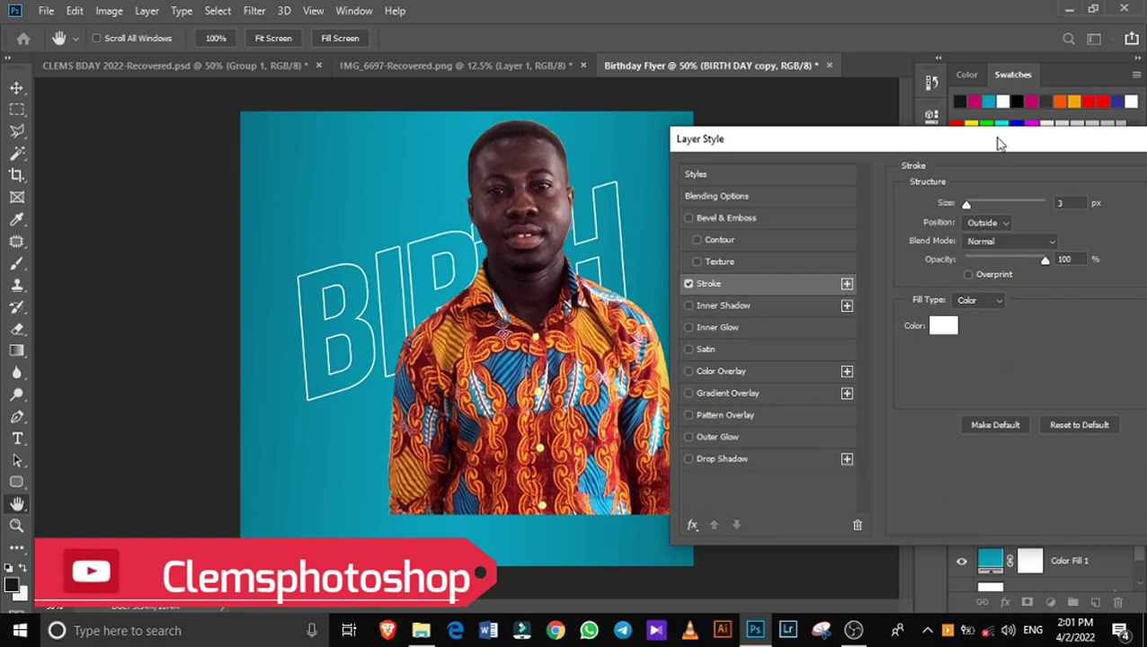
drag(1000, 144, 939, 157)
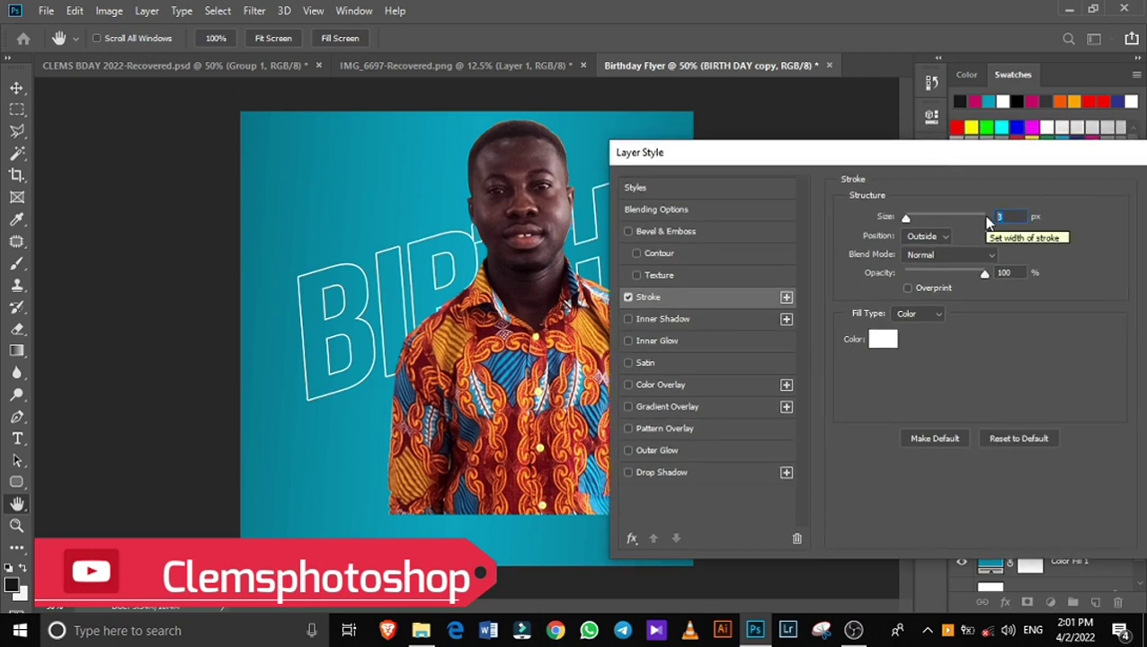
drag(906, 221, 910, 221)
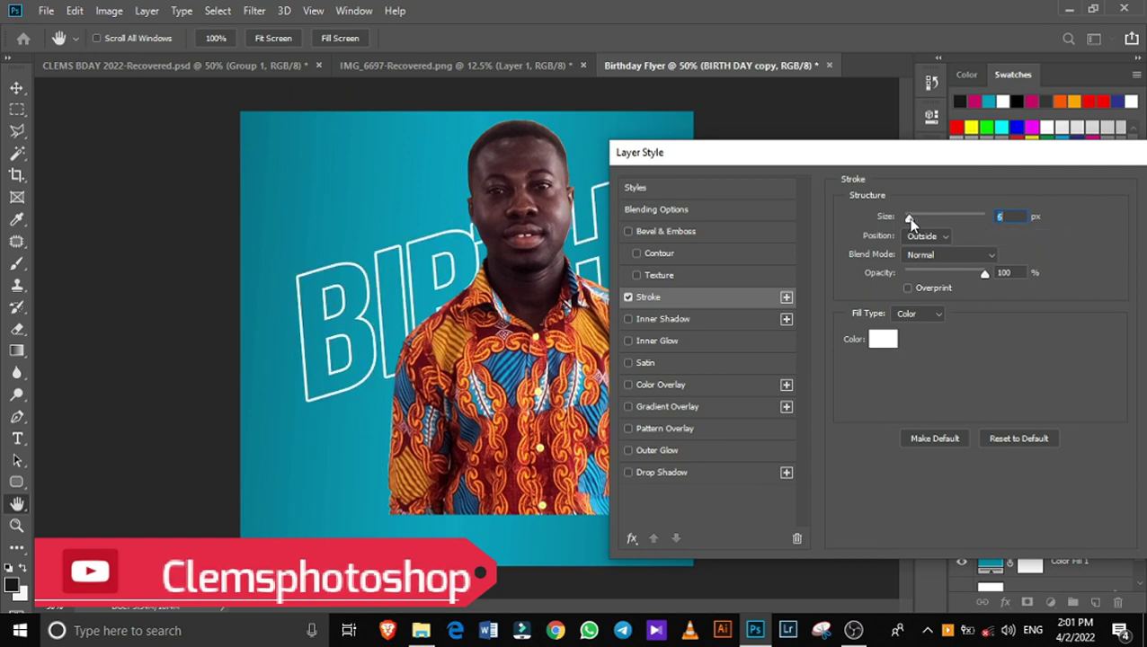
drag(910, 222, 907, 221)
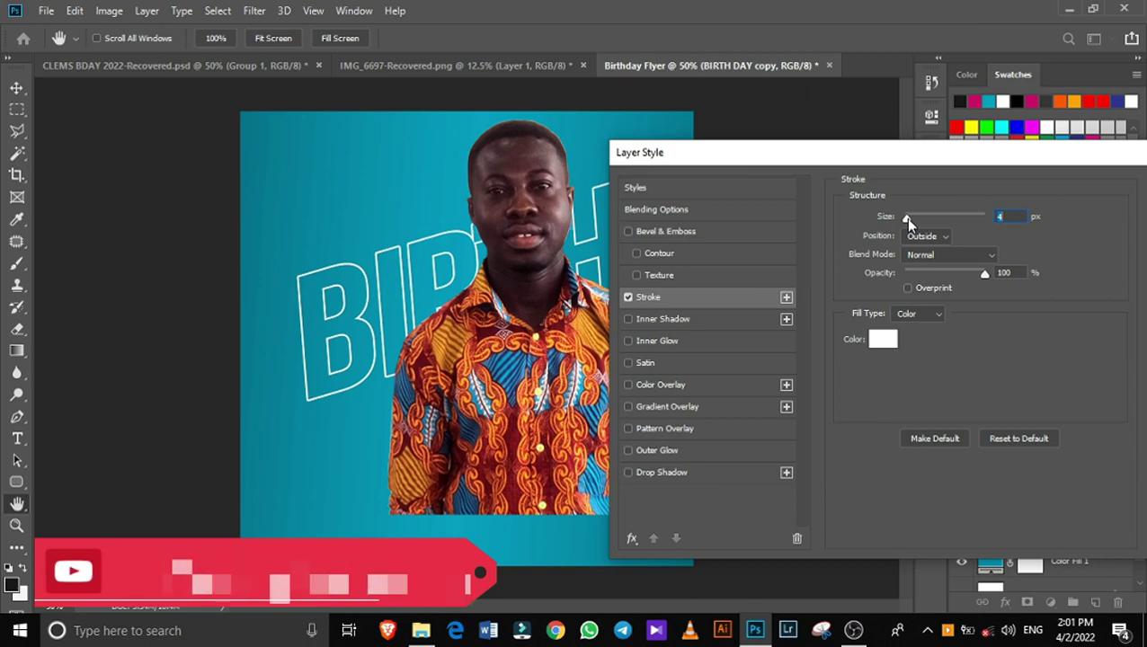
drag(999, 163, 1007, 150)
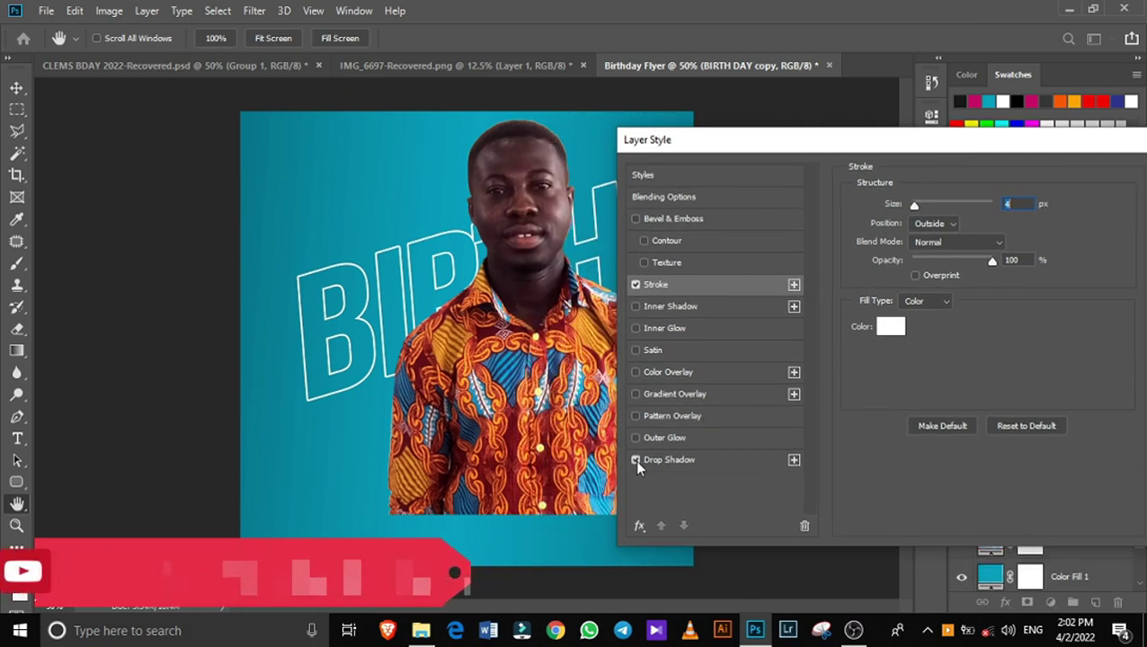
Add a 13 px drop shadow to BIRTH DAY copy and show the solid BIRTH DAY layer
click(635, 459)
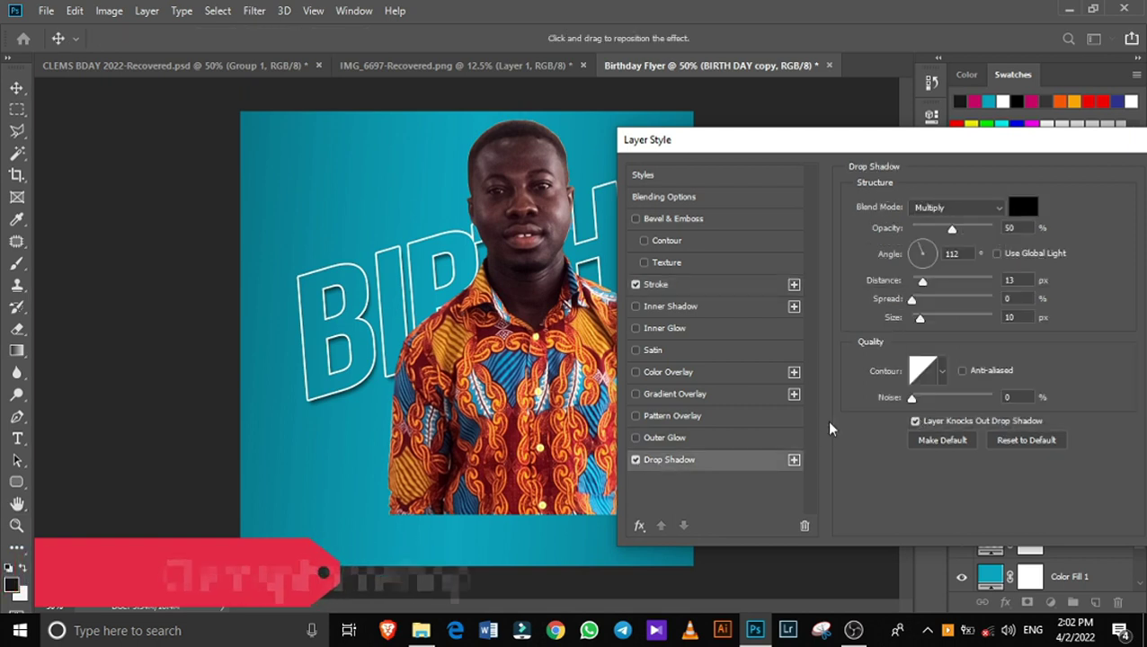
click(952, 230)
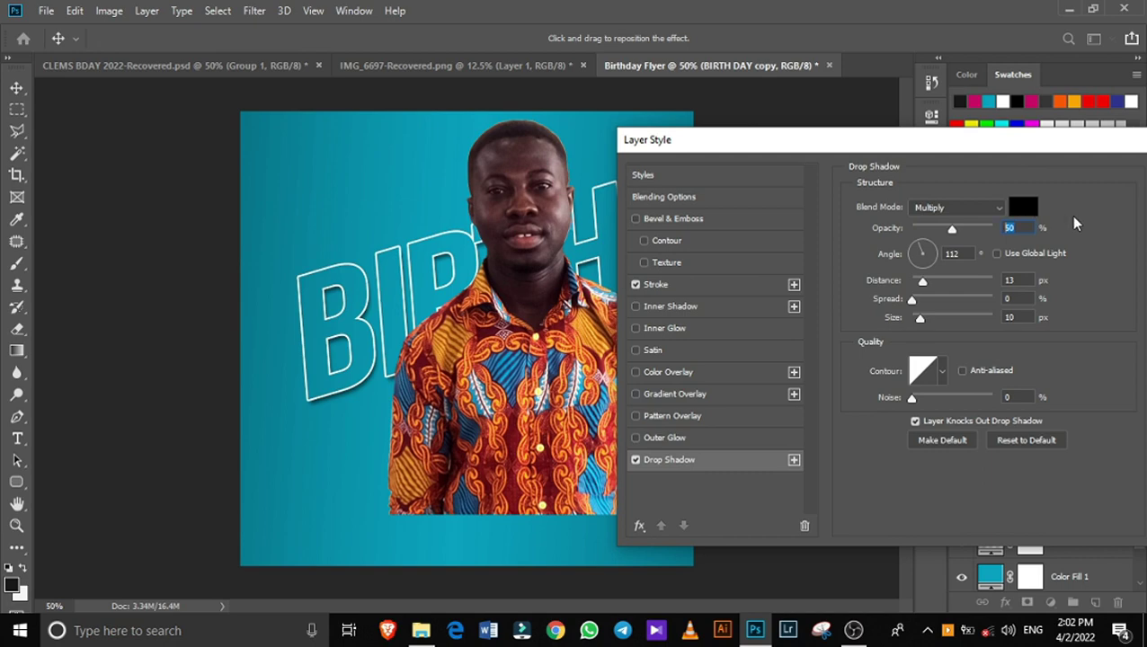
drag(922, 282, 927, 286)
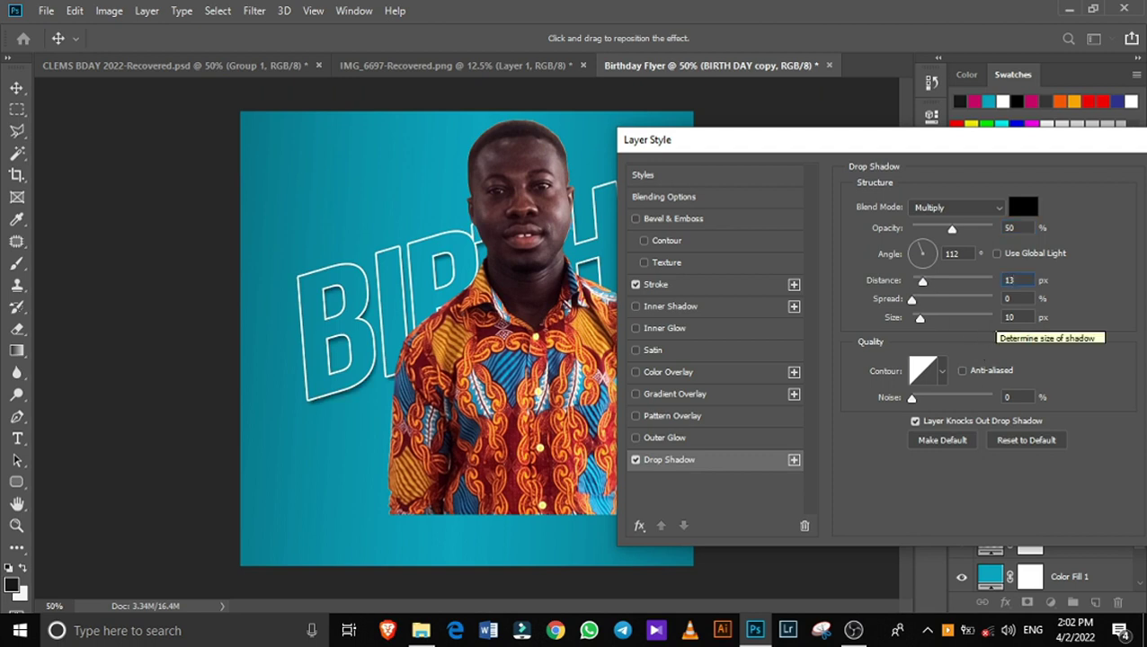
click(1008, 317)
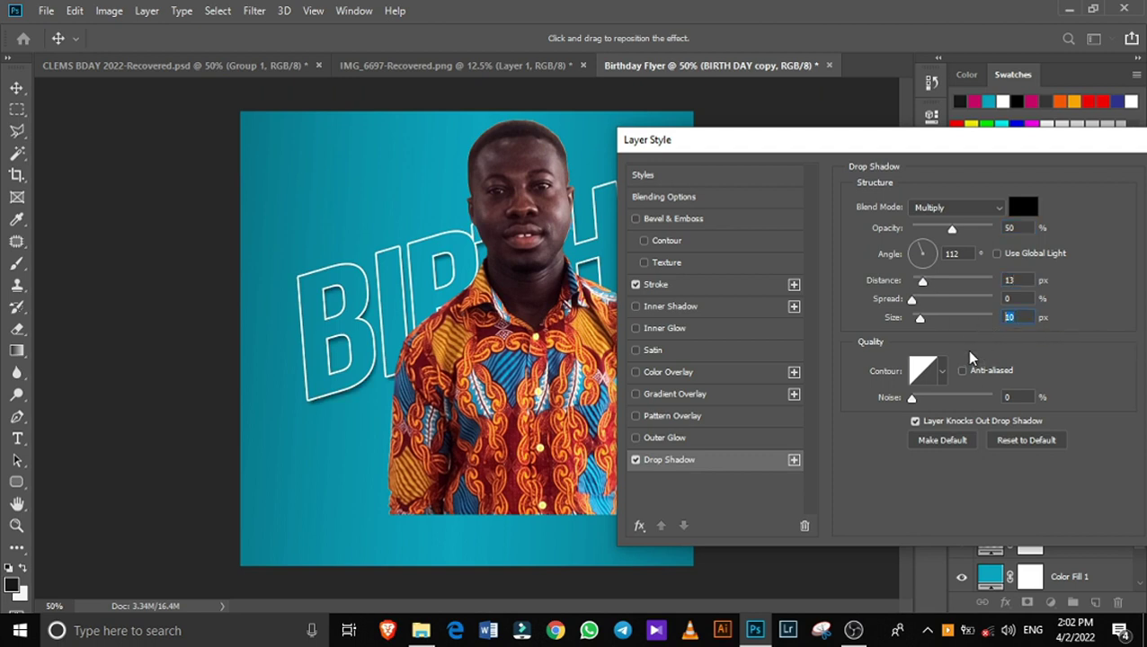
drag(996, 145, 899, 150)
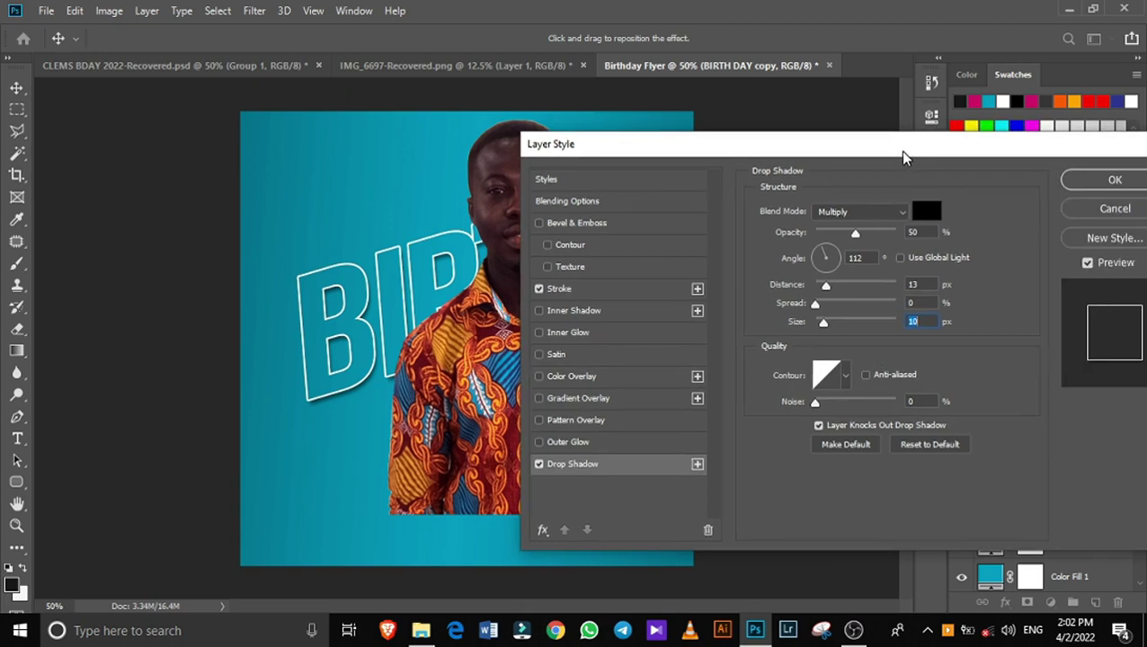
click(1098, 182)
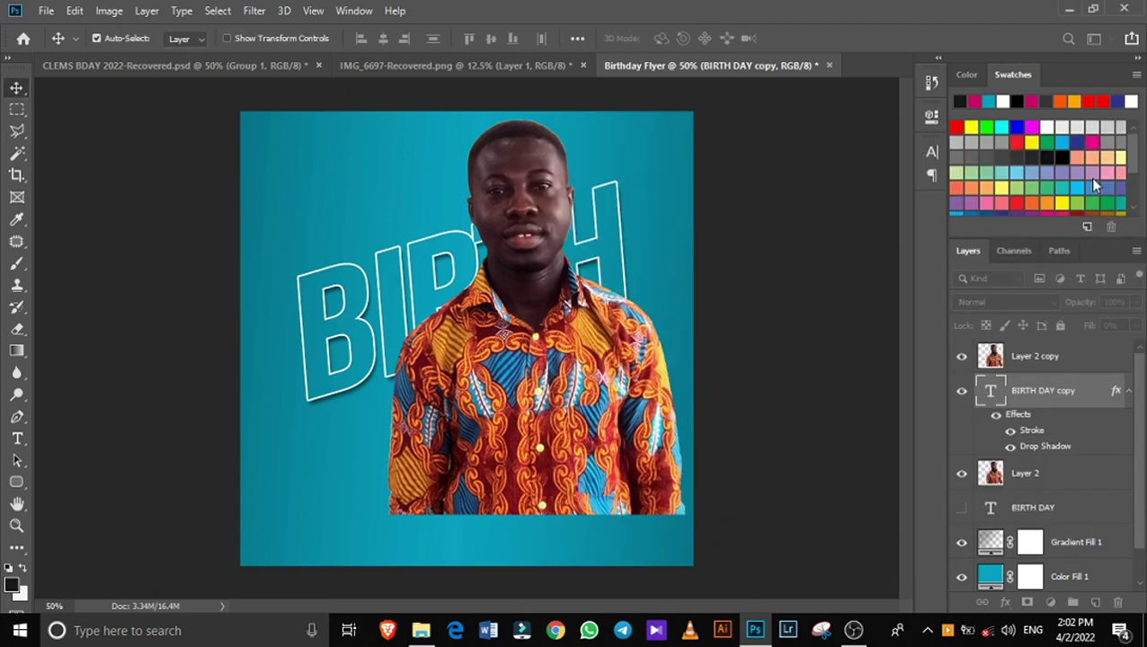
click(1128, 394)
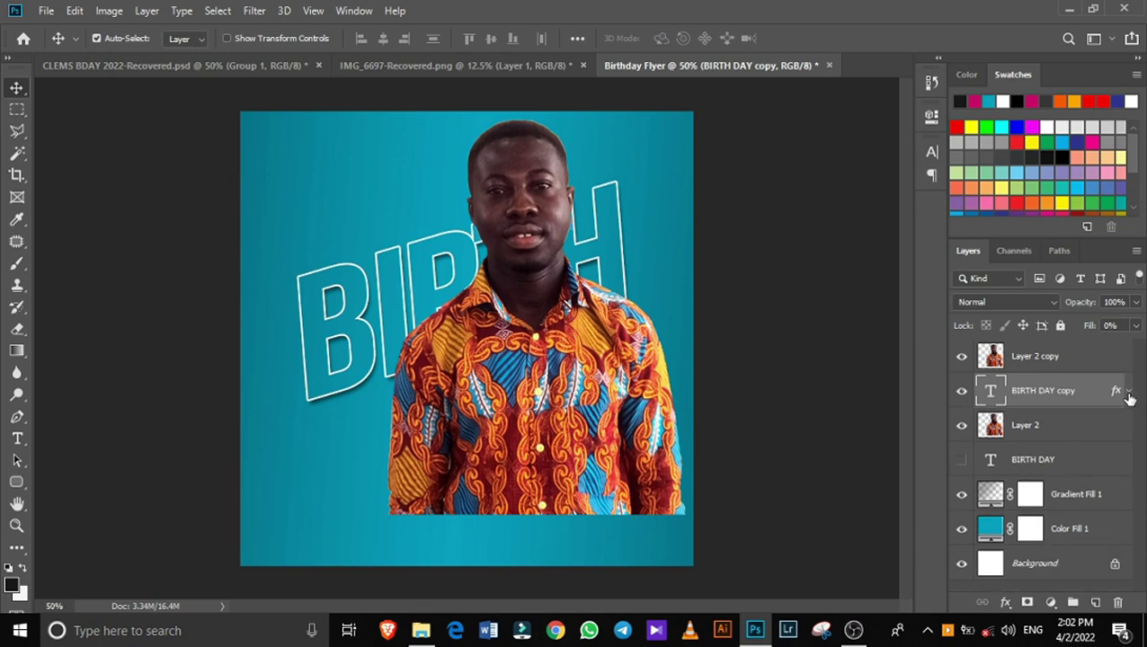
click(961, 462)
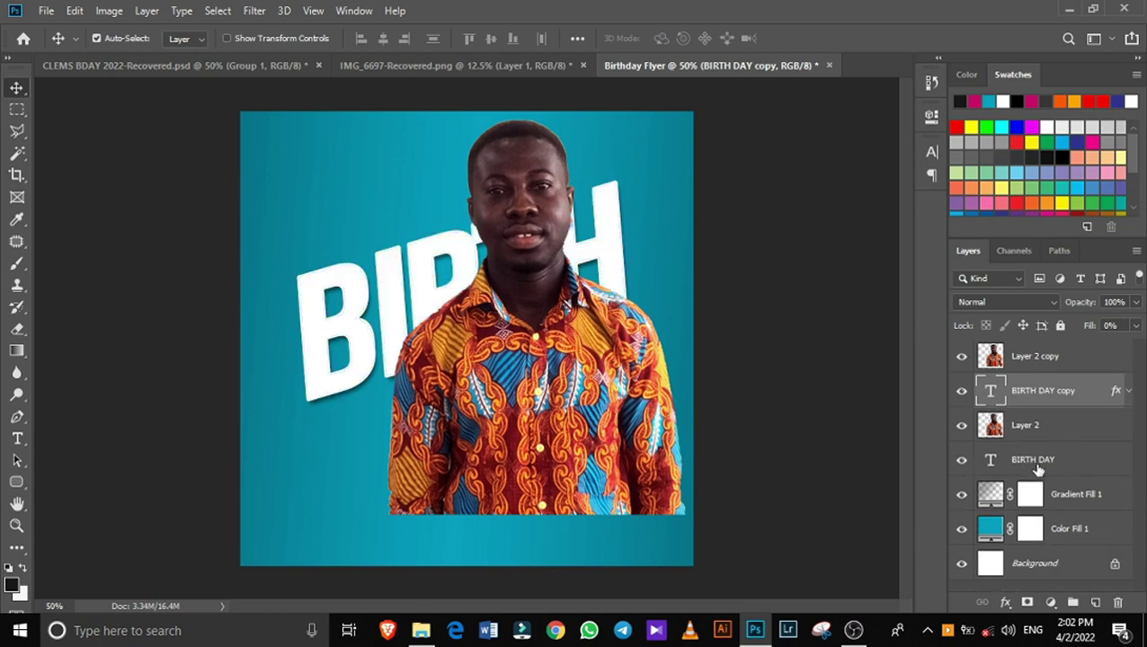
Move Layer 2 below BIRTH DAY and the outlined BIRTH DAY copy to the stack top
click(1062, 423)
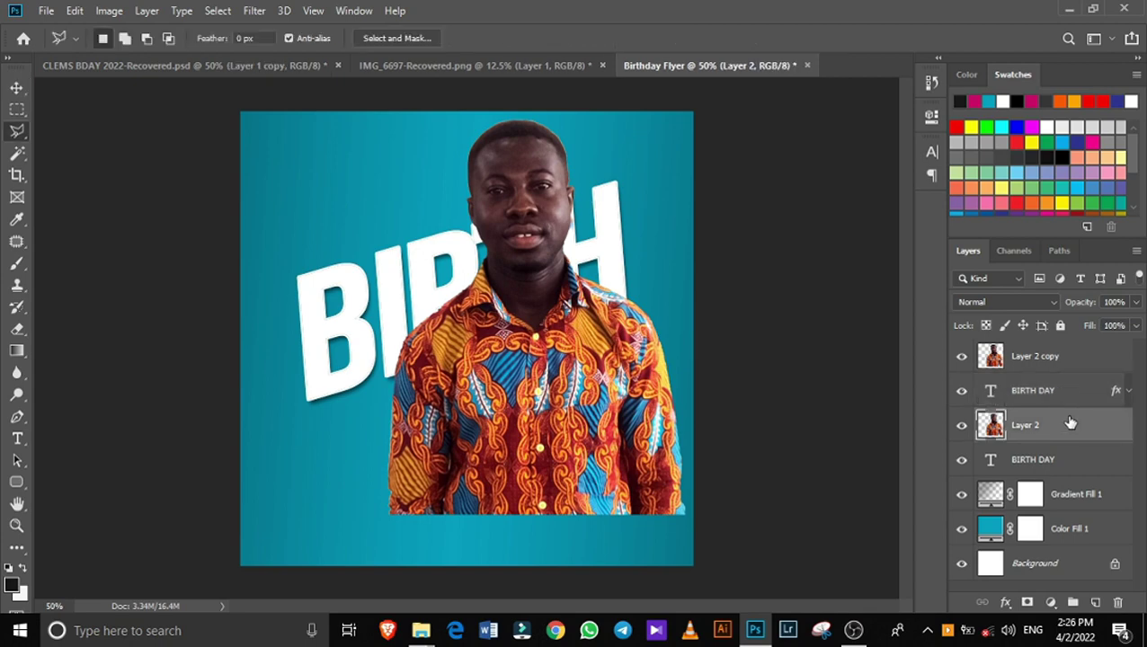
drag(1069, 423, 1068, 474)
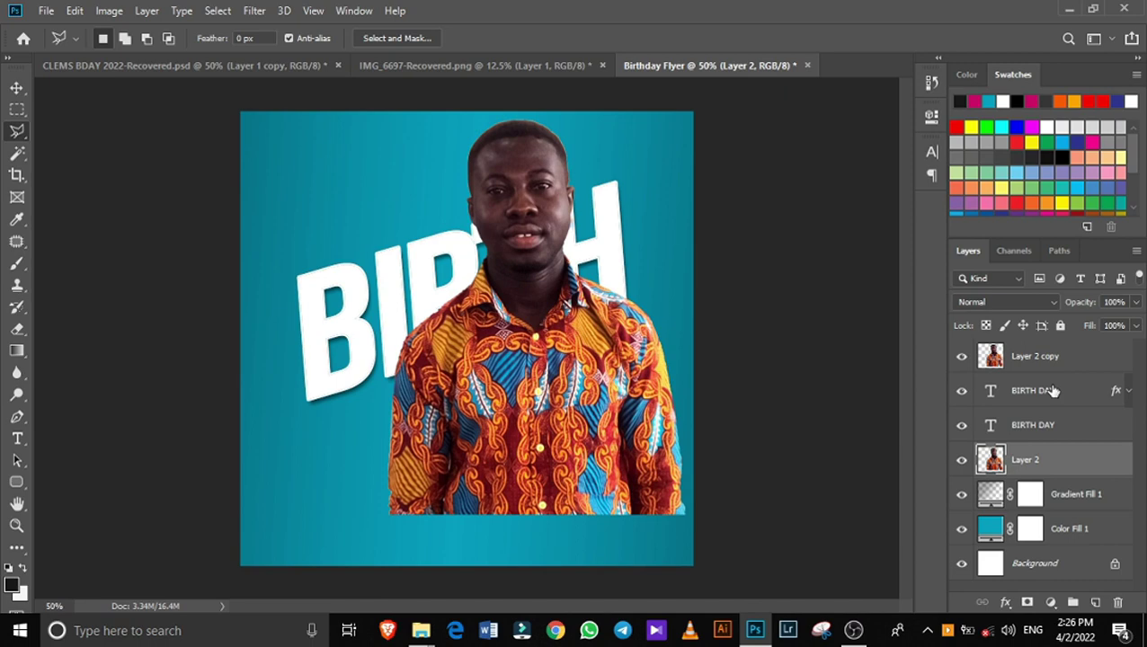
drag(1053, 390, 1062, 351)
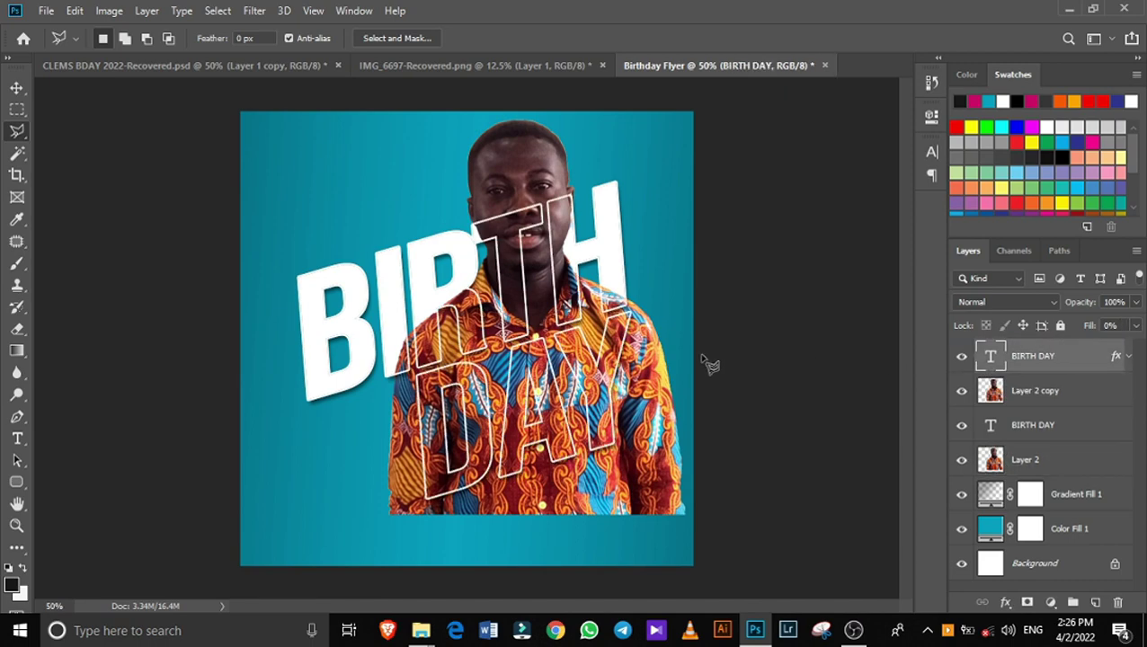
right_click(16, 135)
click(61, 147)
click(1042, 463)
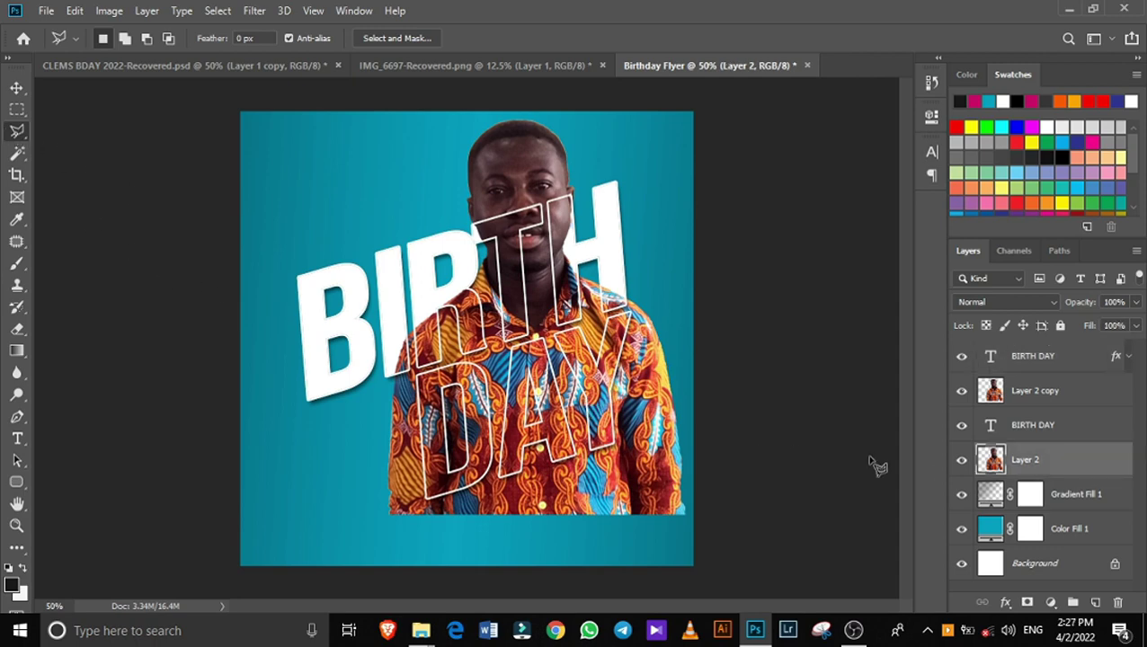
click(1048, 433)
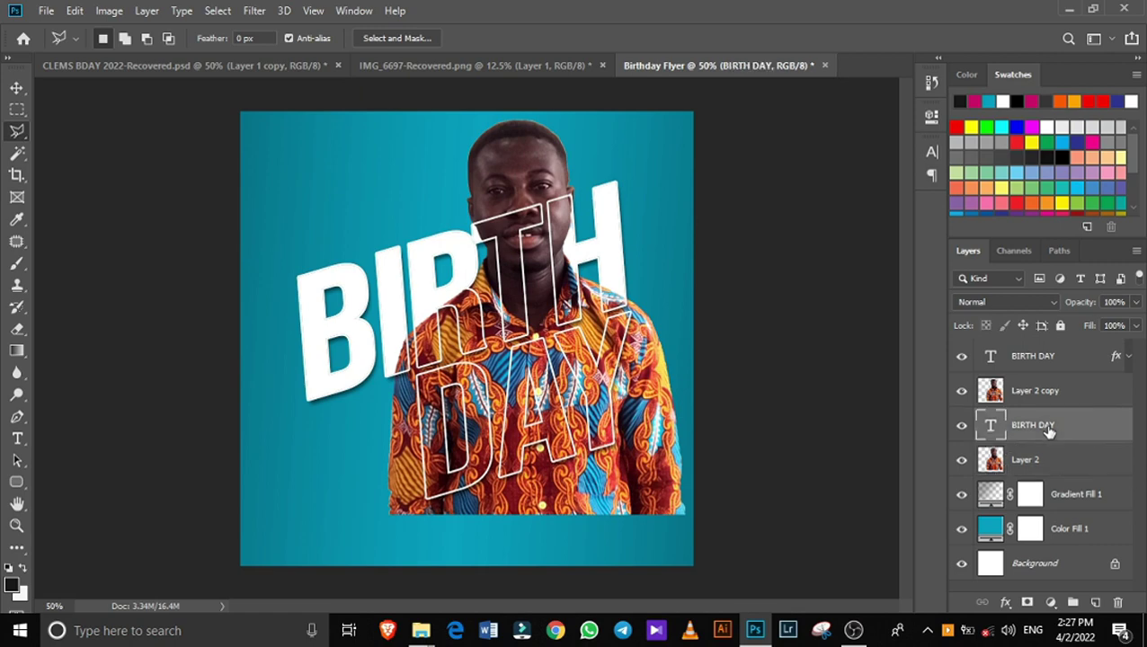
Clip Layer 2 copy to the white BIRTH DAY layer and start lassoing Layer 2's lower torso
click(1048, 404)
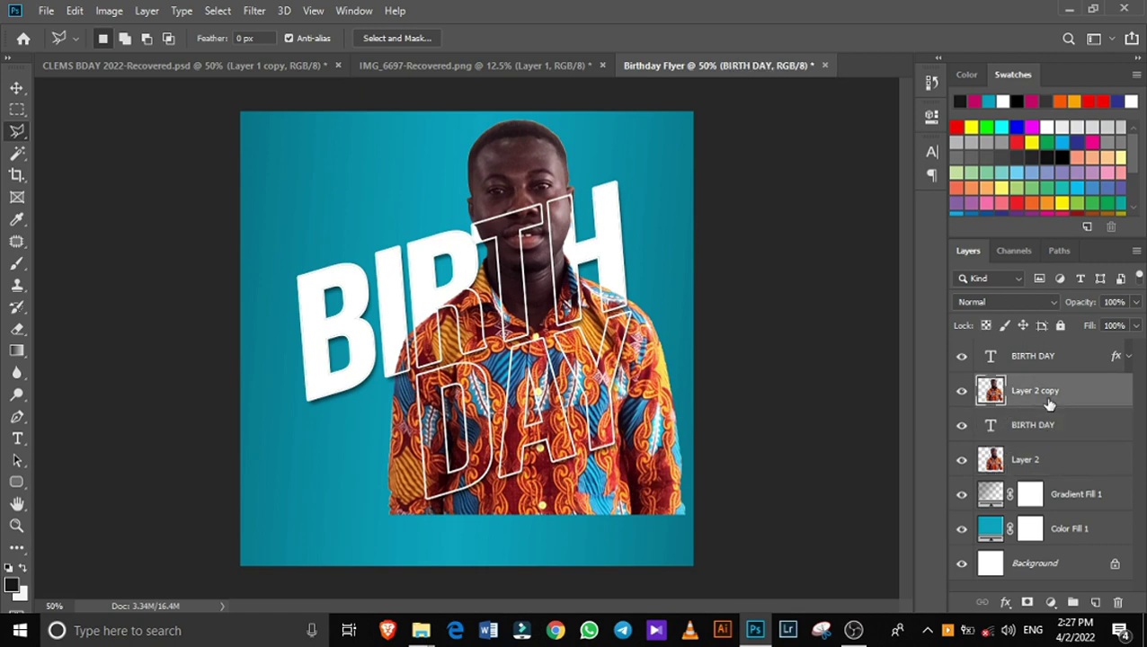
right_click(1051, 393)
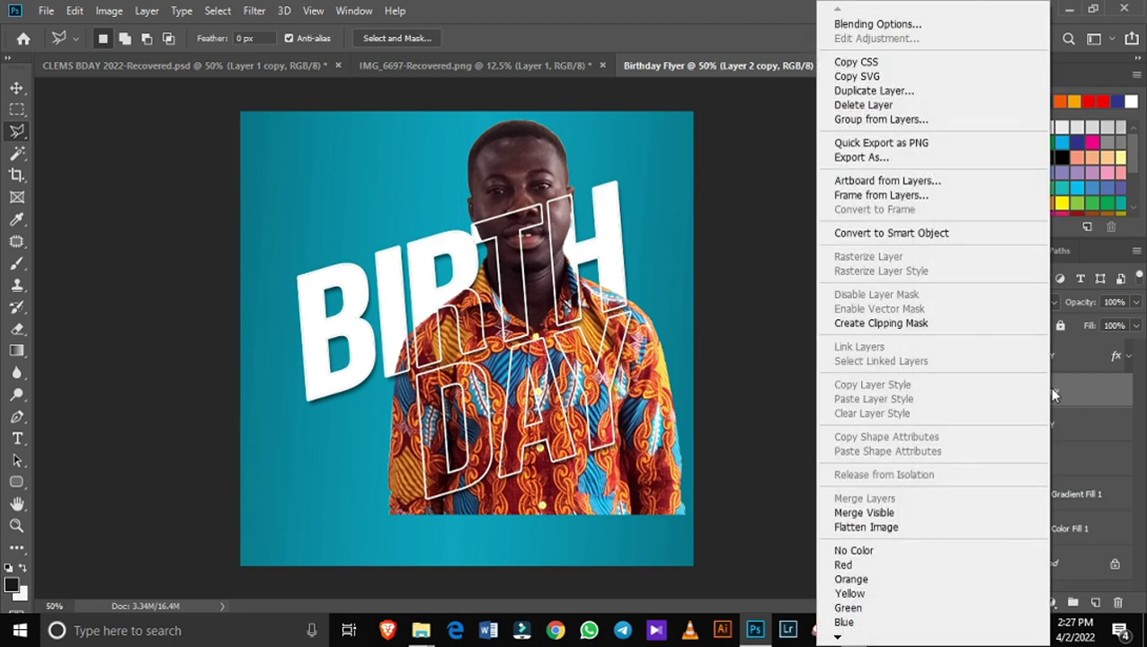
click(910, 326)
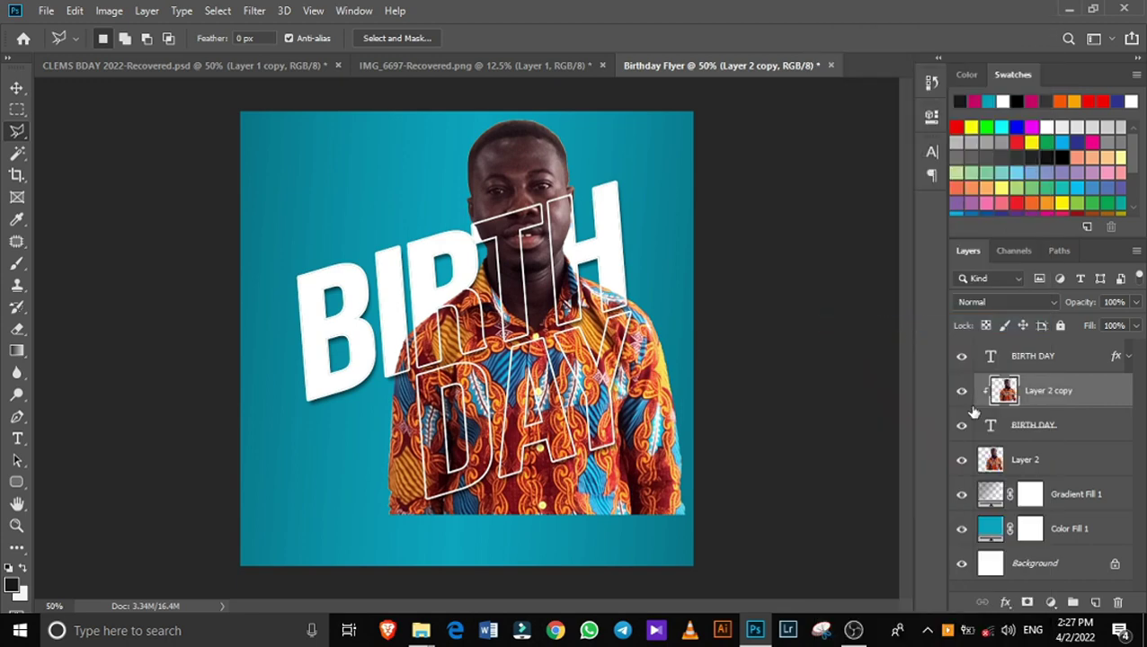
click(1044, 462)
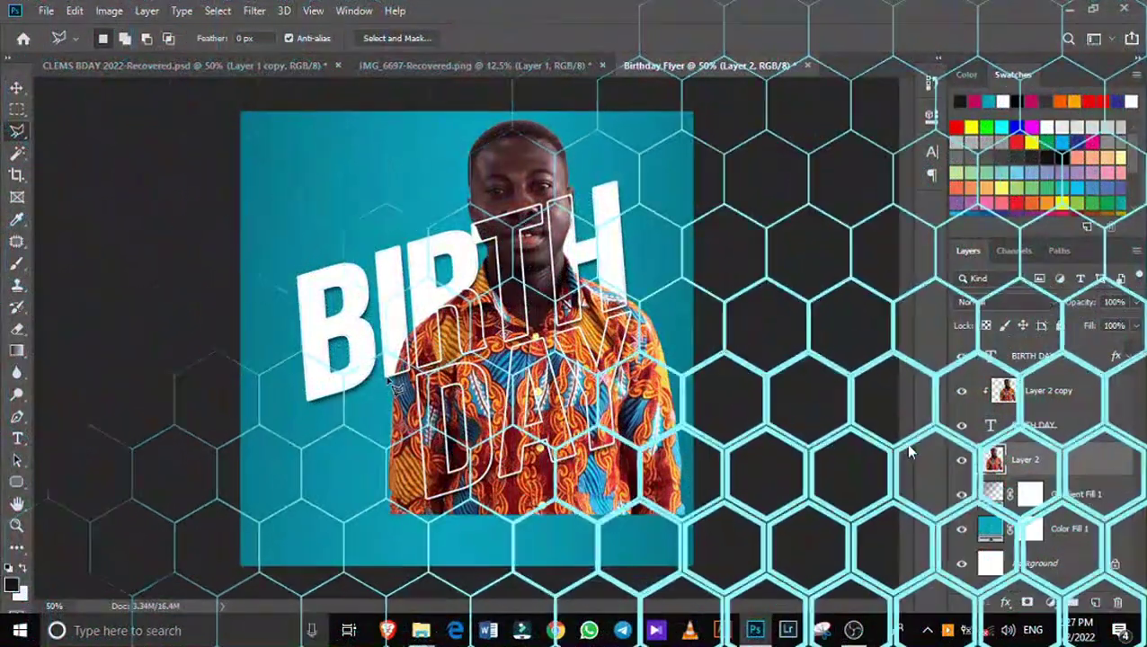
click(388, 366)
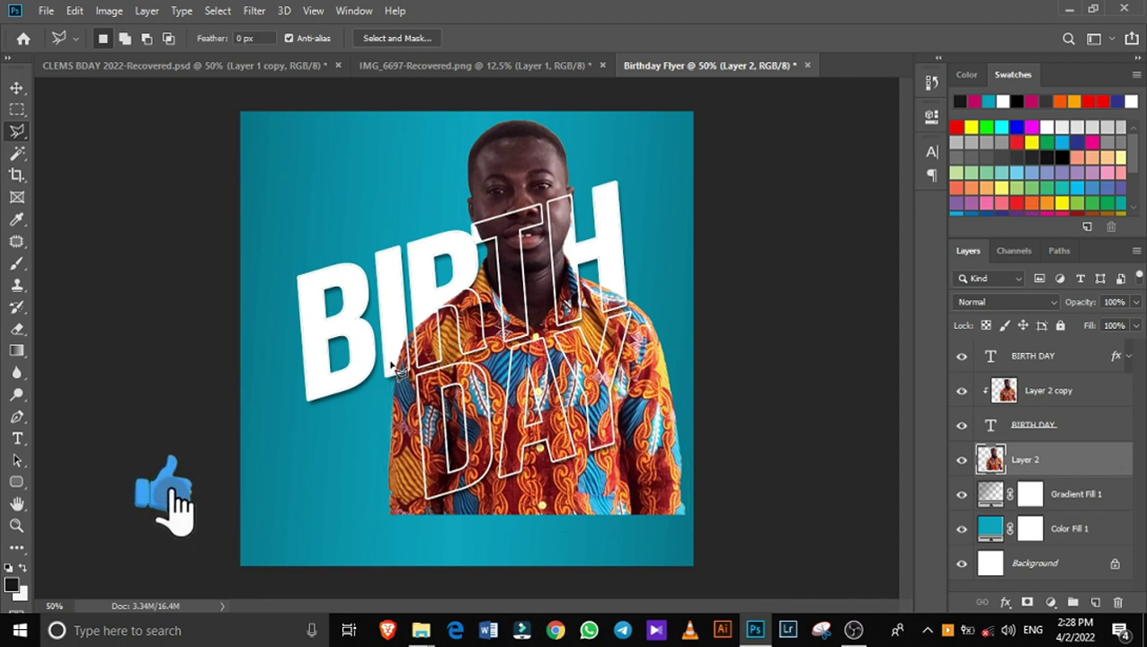
Delete the lassoed lower torso from Layer 2 and clear the selection
click(392, 366)
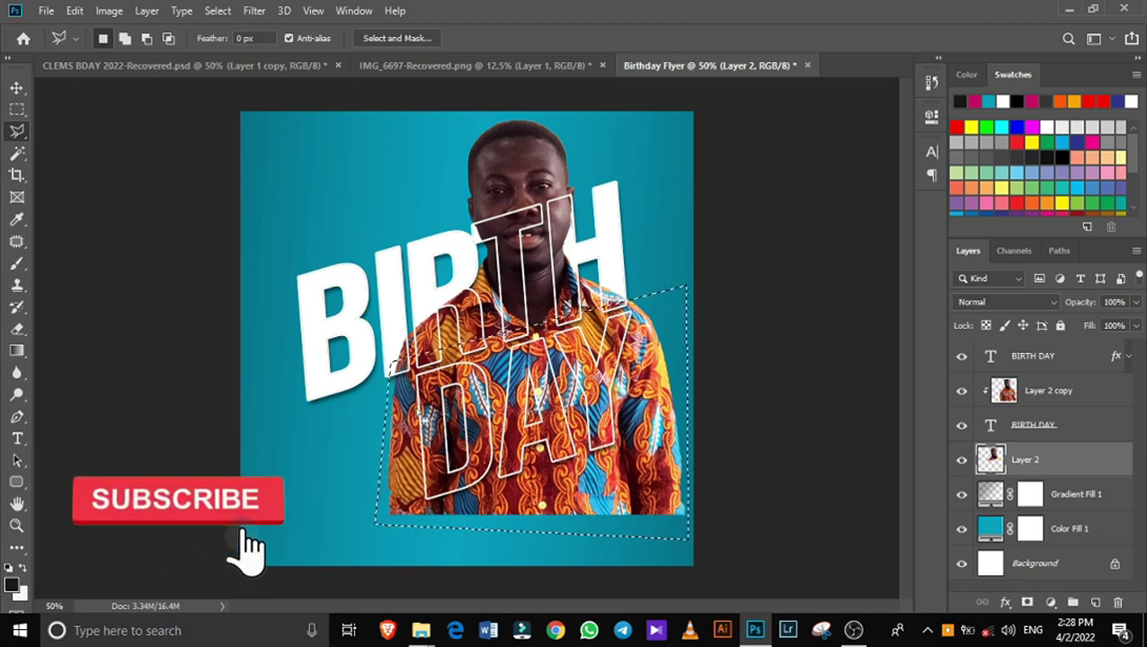
key(Delete)
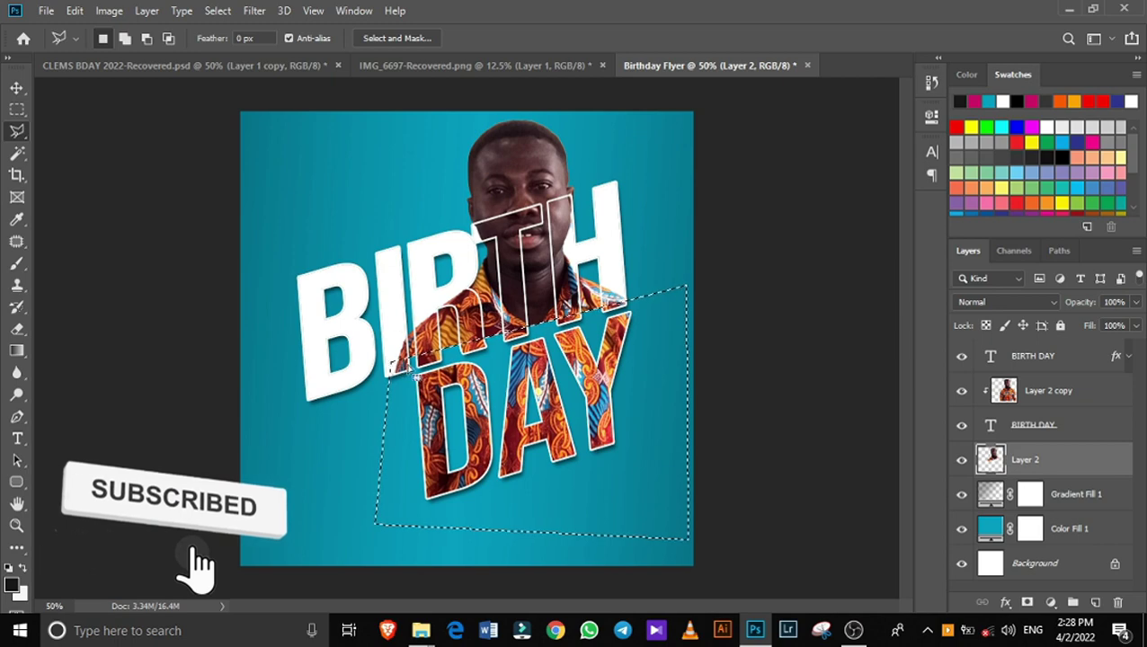
key(ctrl+d)
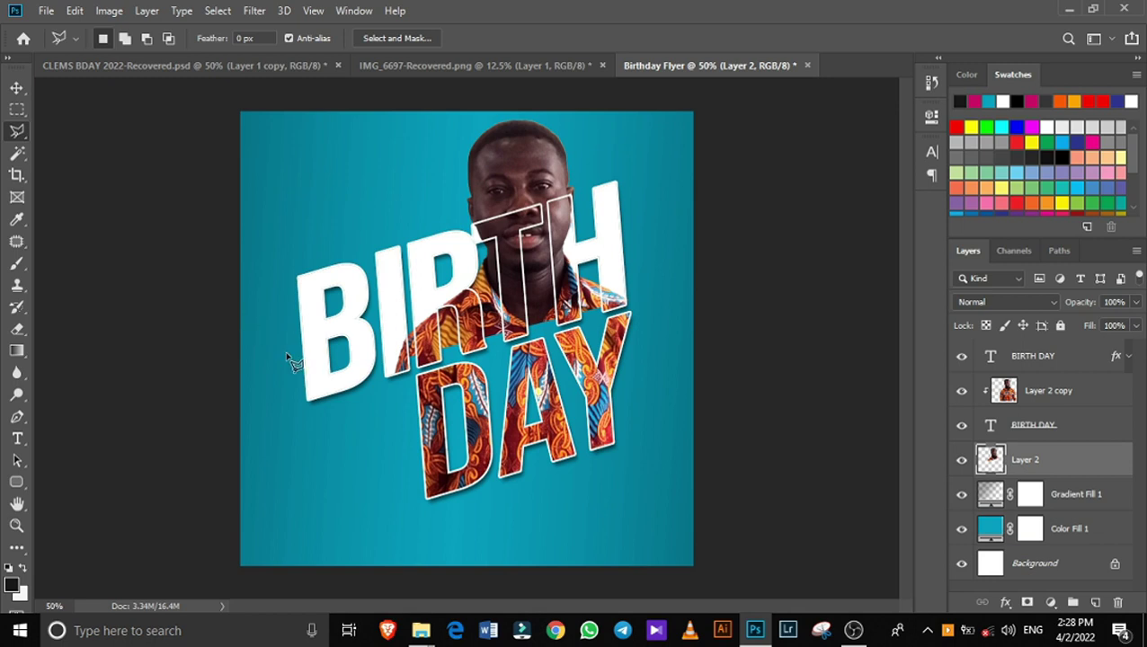
click(18, 328)
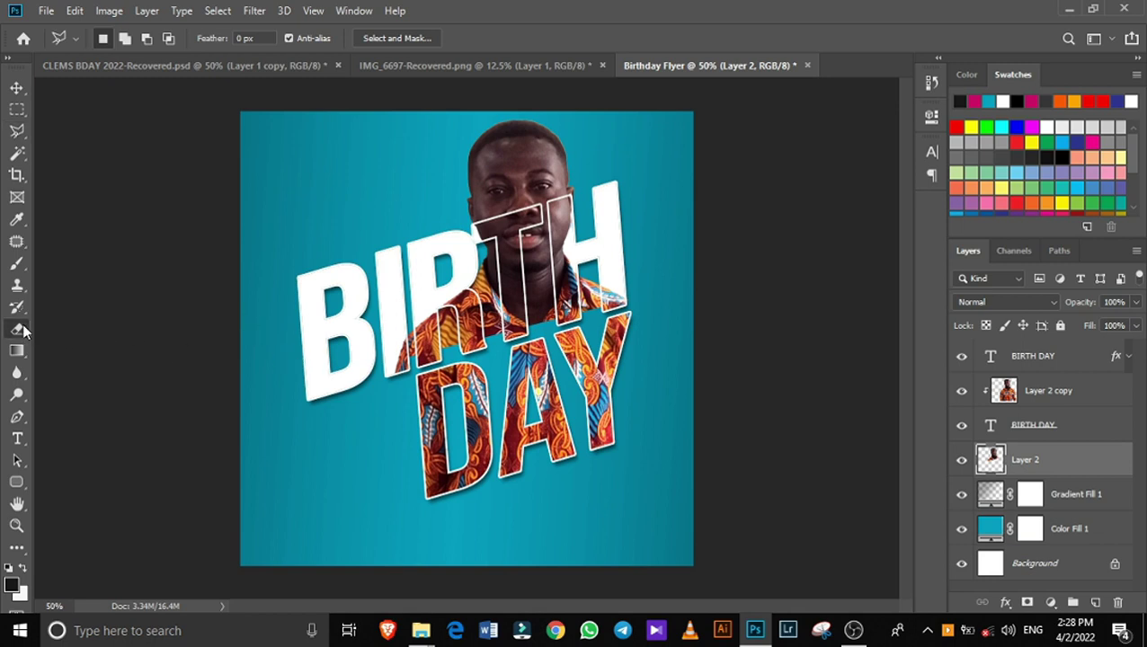
Choose a hard round eraser brush in the brush settings
right_click(360, 420)
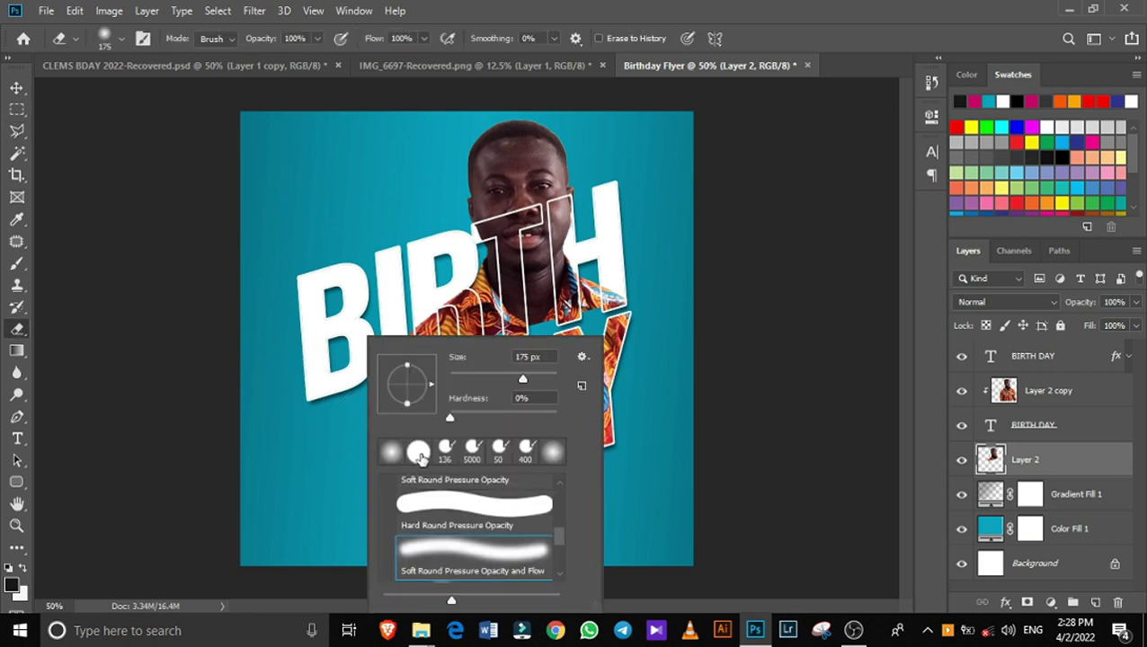
click(418, 452)
click(786, 50)
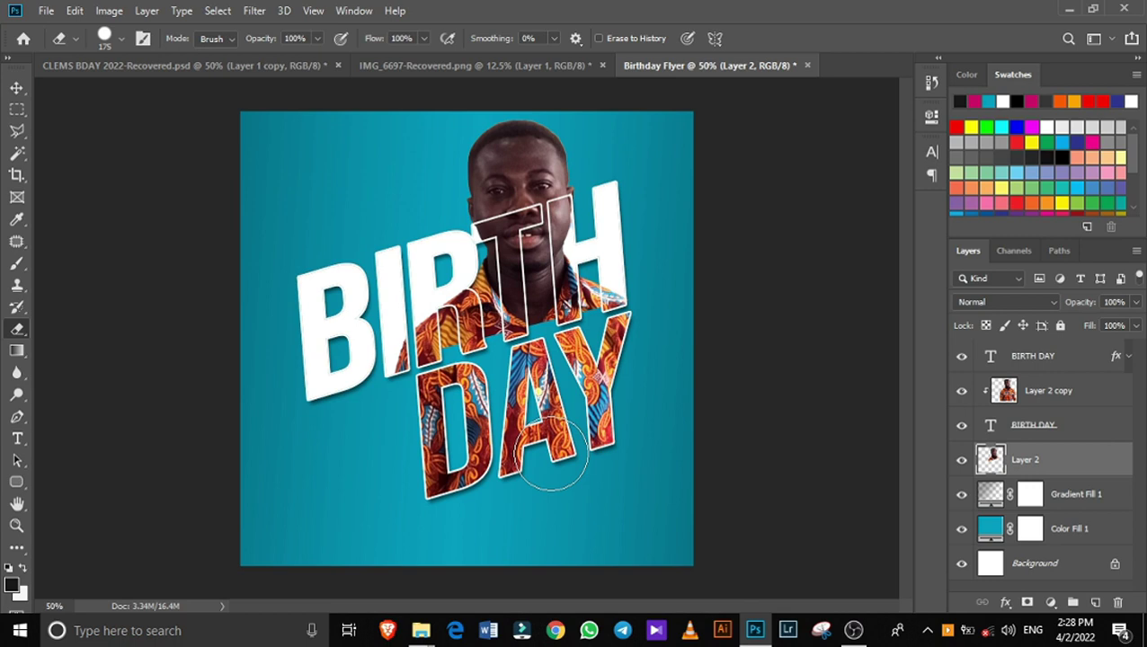
Select Layer 2 copy, Layer 2, and every layer up to the top BIRTH DAY text
click(1047, 392)
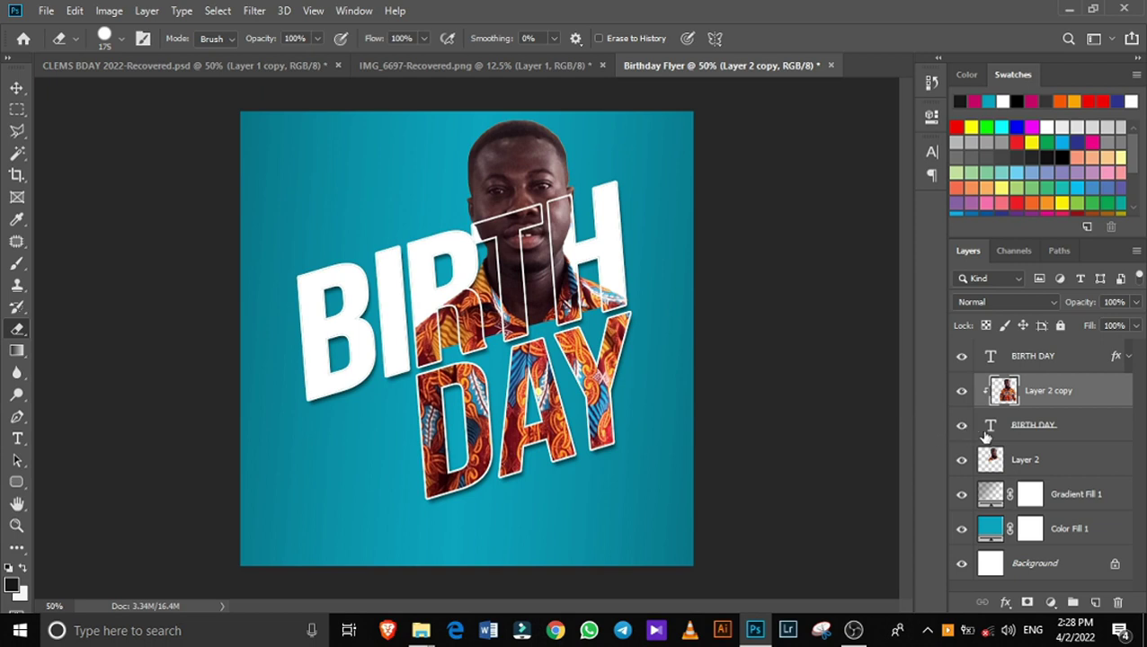
click(1045, 461)
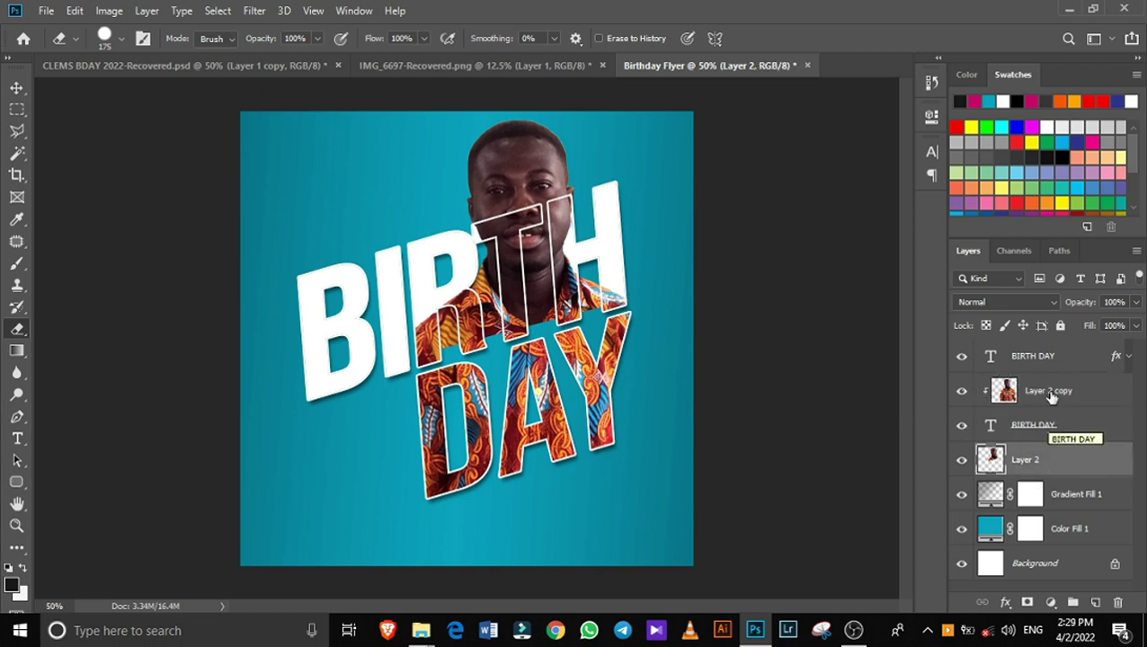
shift+click(1056, 360)
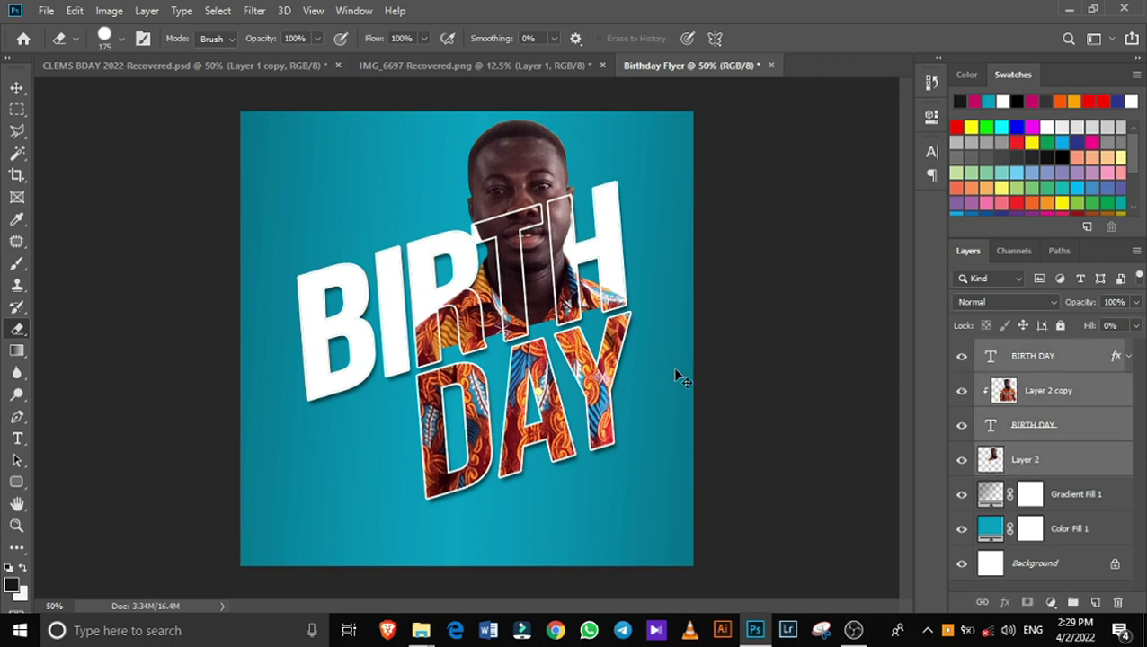
Nudge the BIRTH DAY lettering and portrait slightly lower, then make the top BIRTH DAY layer active
key(ctrl+a)
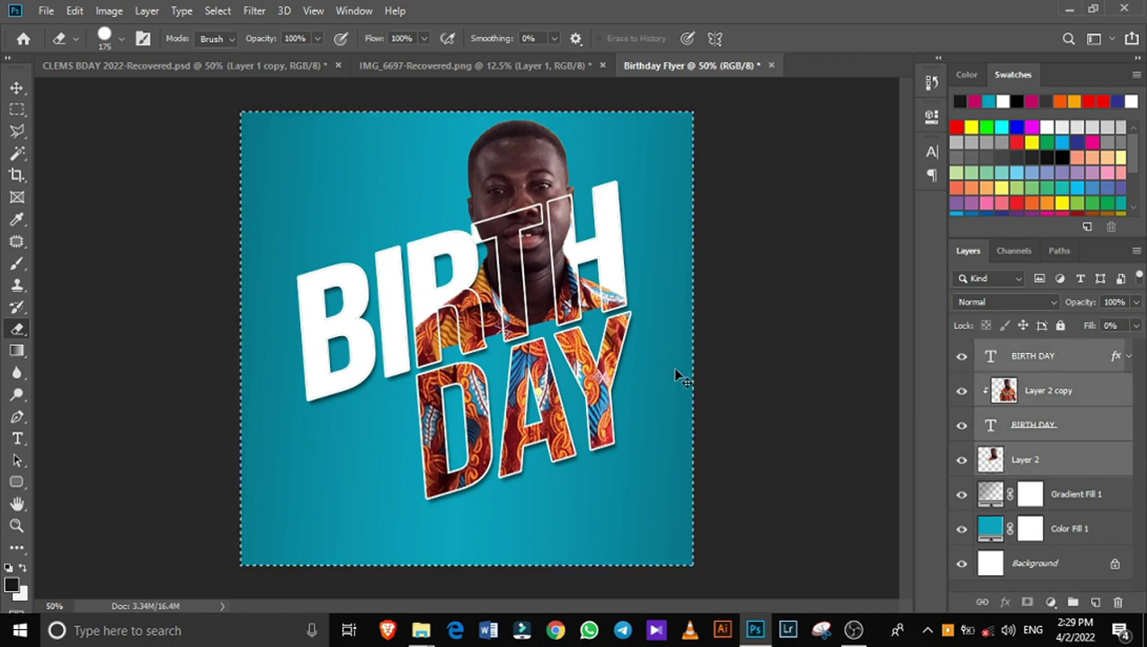
key(ctrl+d)
key(v)
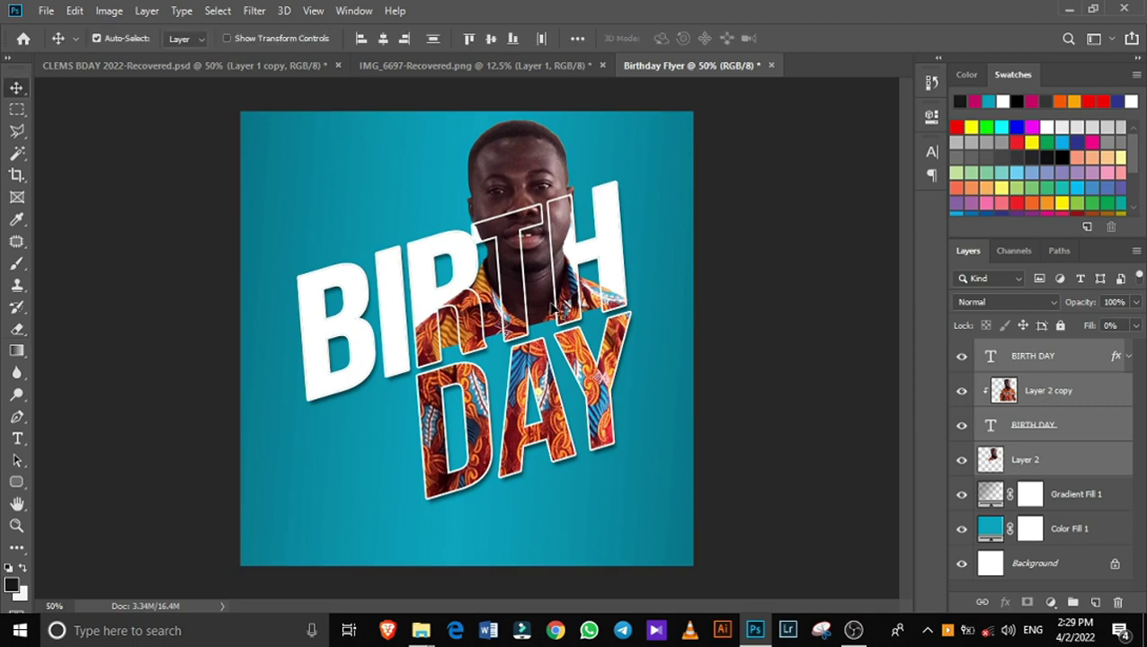
click(609, 266)
drag(610, 266, 611, 275)
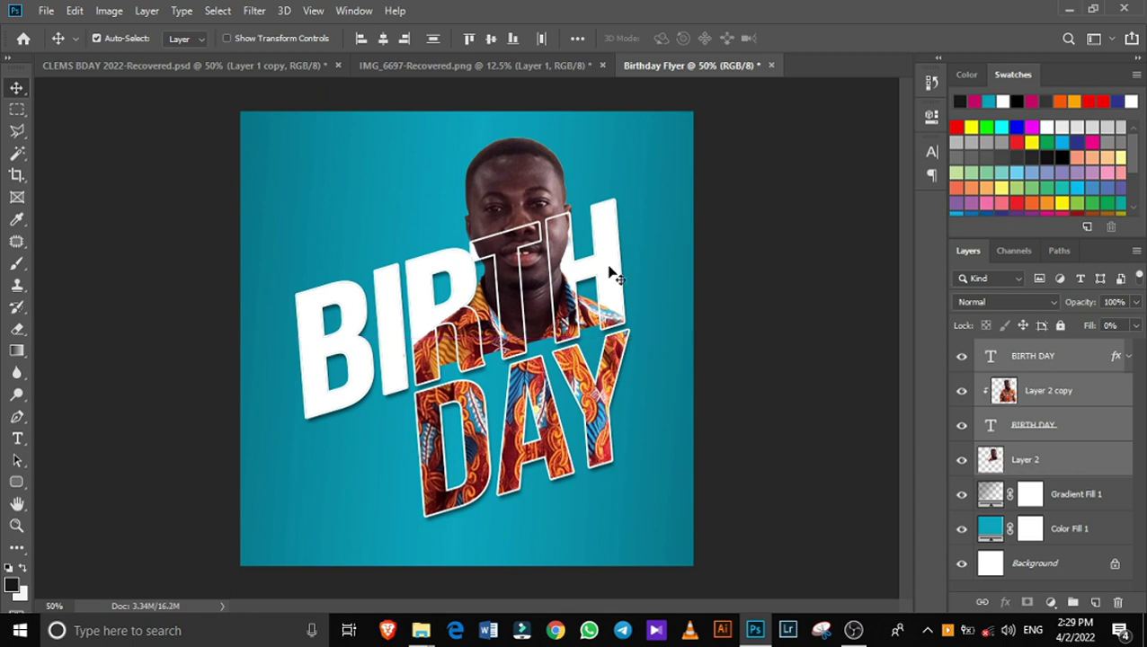
click(1066, 359)
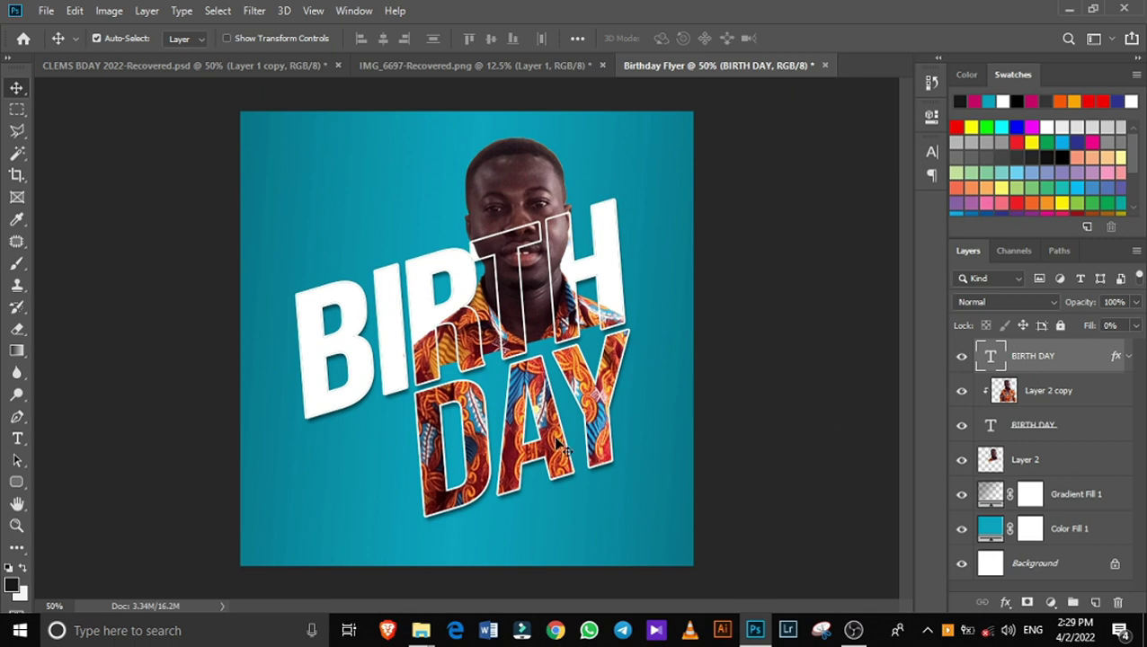
key(t)
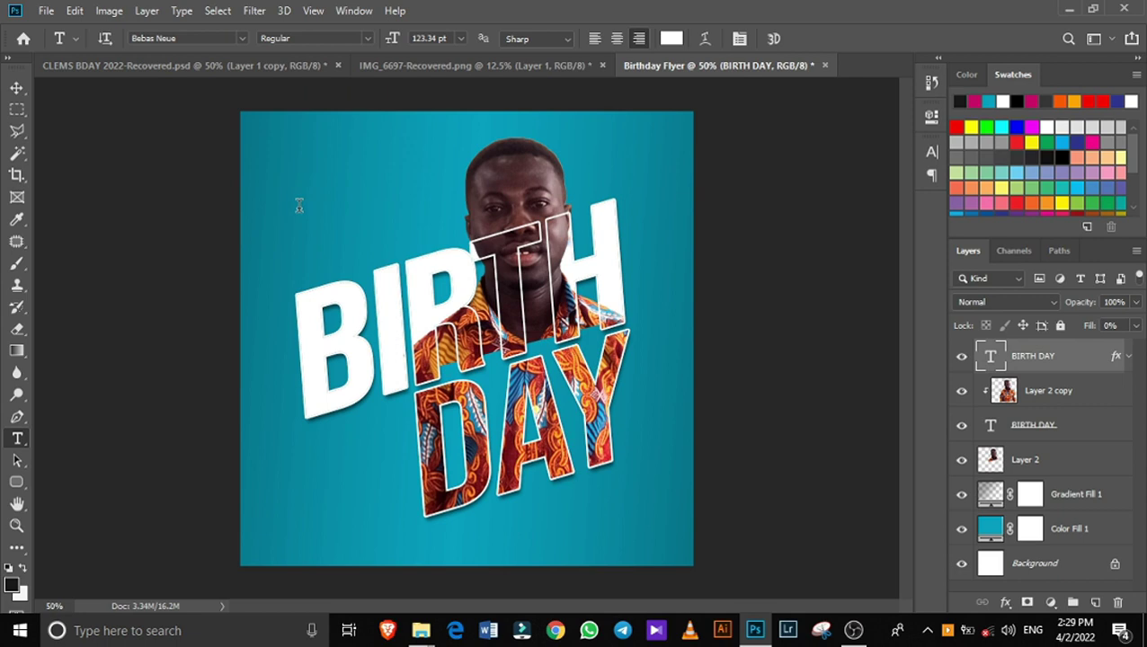
Draw a magenta rounded-rectangle bar with no stroke near the bottom-left corner
click(18, 481)
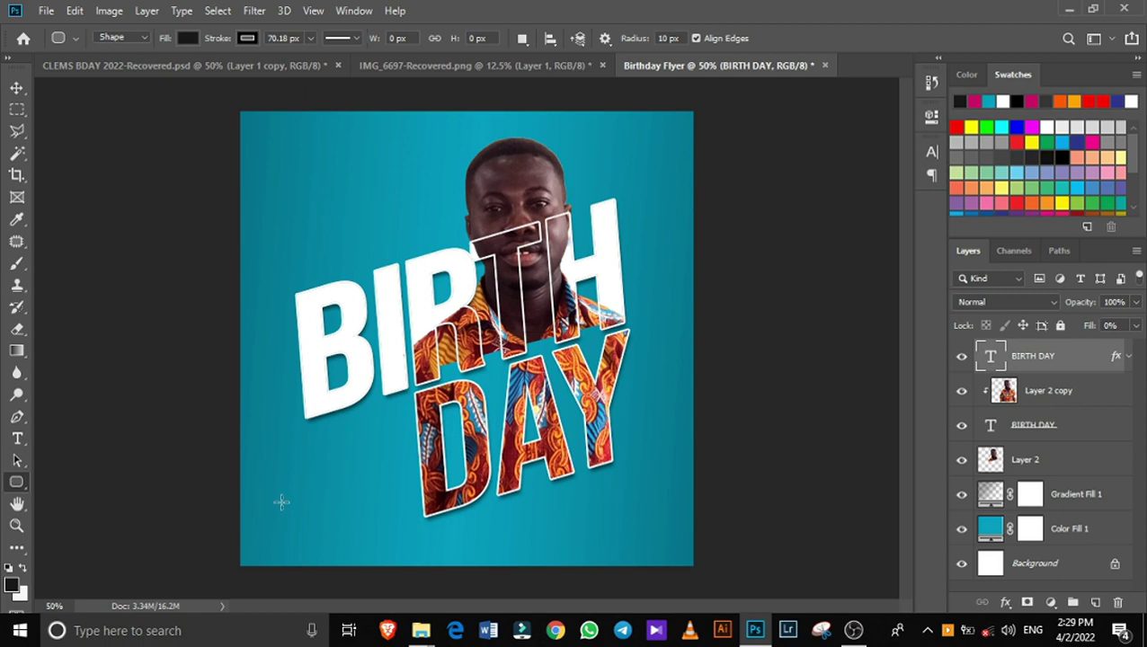
drag(274, 501, 383, 524)
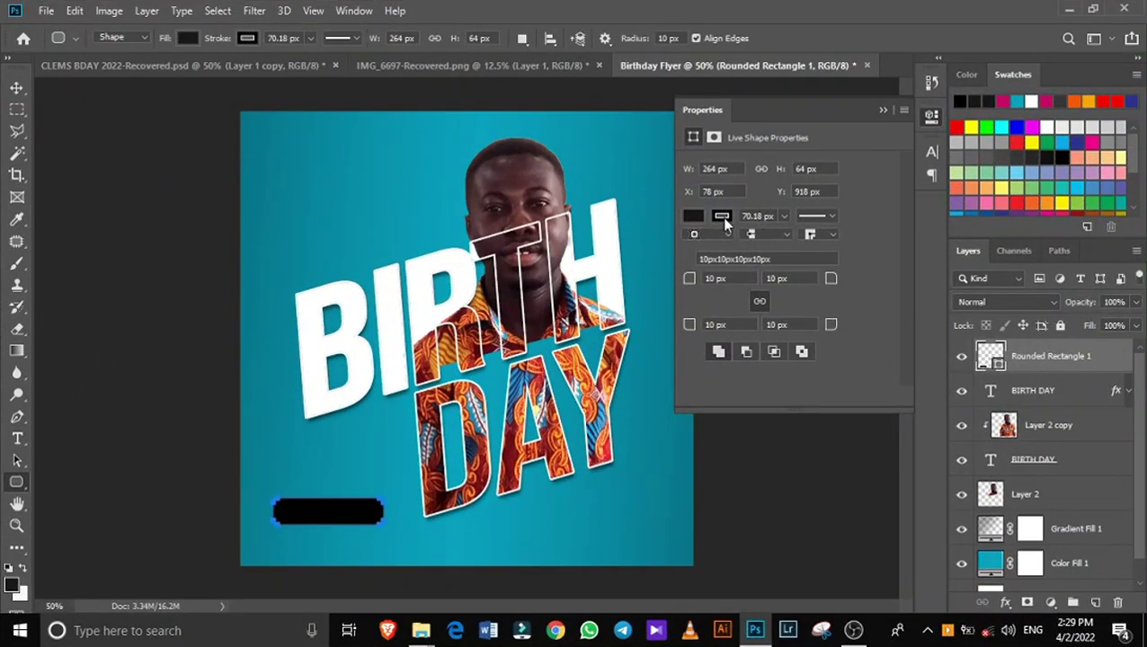
click(722, 216)
click(704, 248)
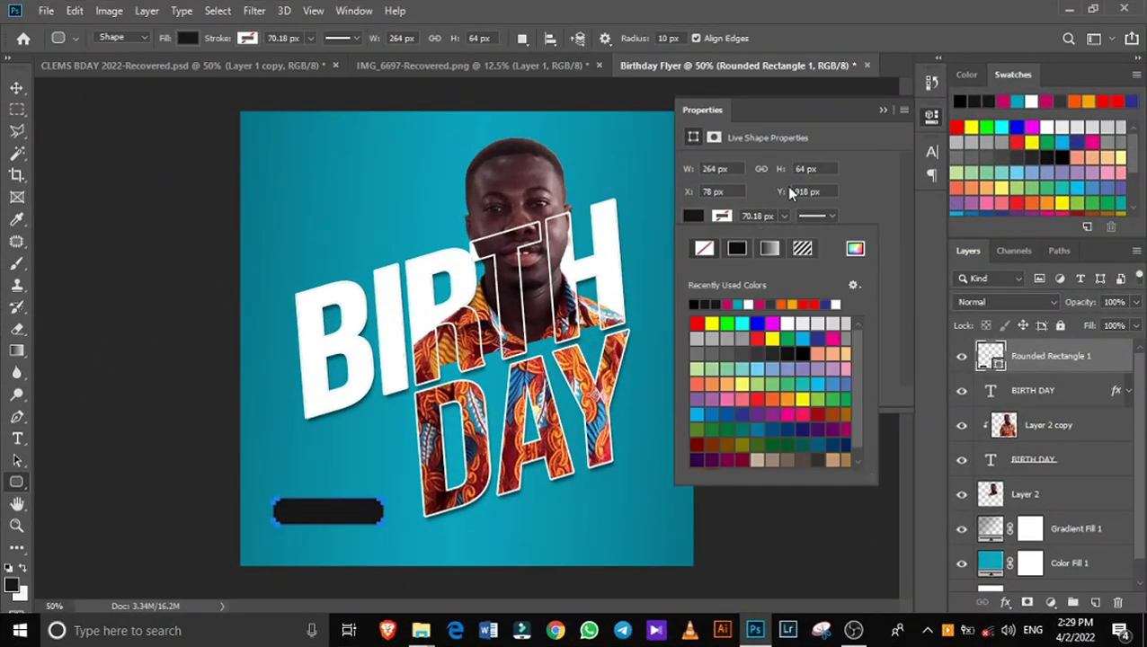
click(694, 216)
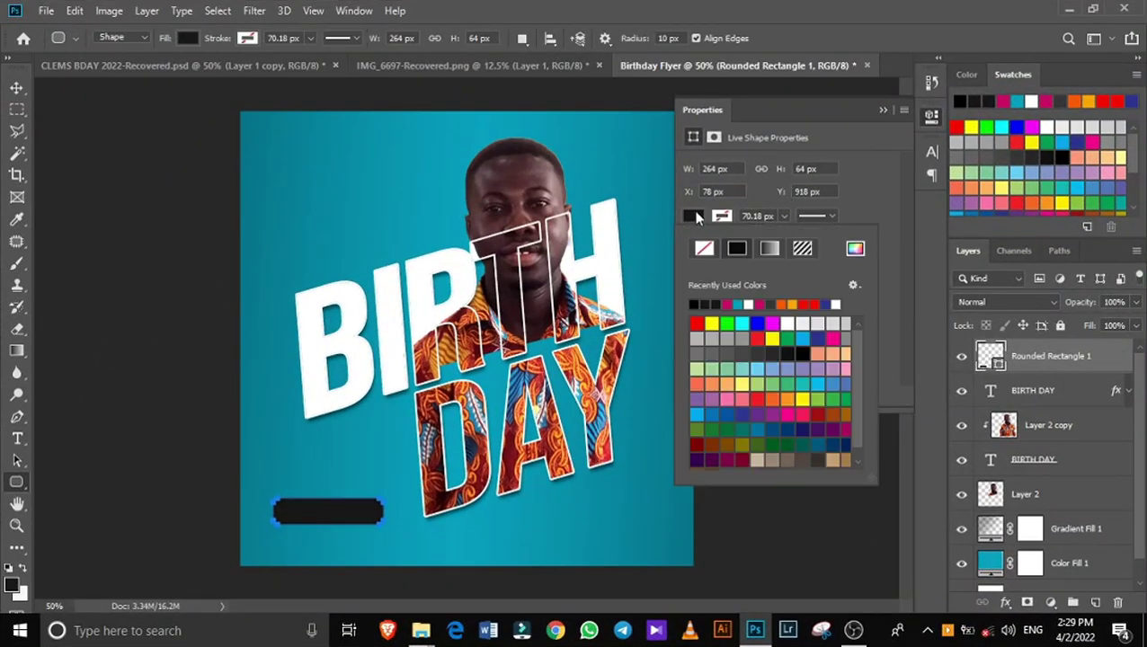
click(729, 305)
click(865, 190)
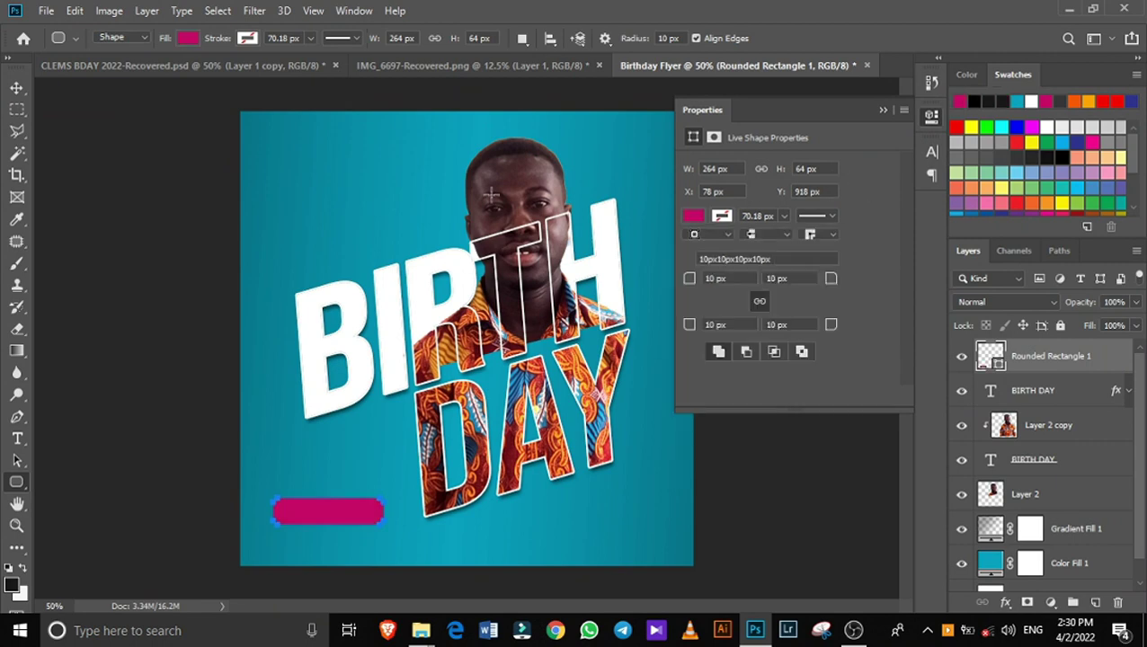
click(881, 109)
Round the bar's corners to 31 px in its live shape properties
click(17, 90)
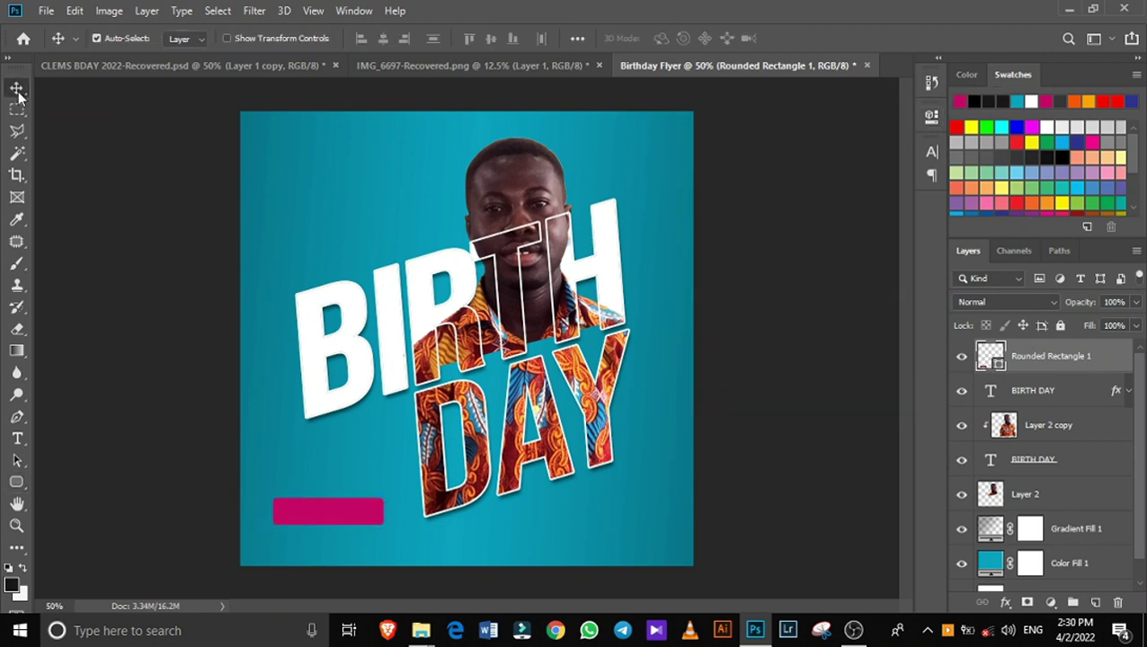
click(18, 482)
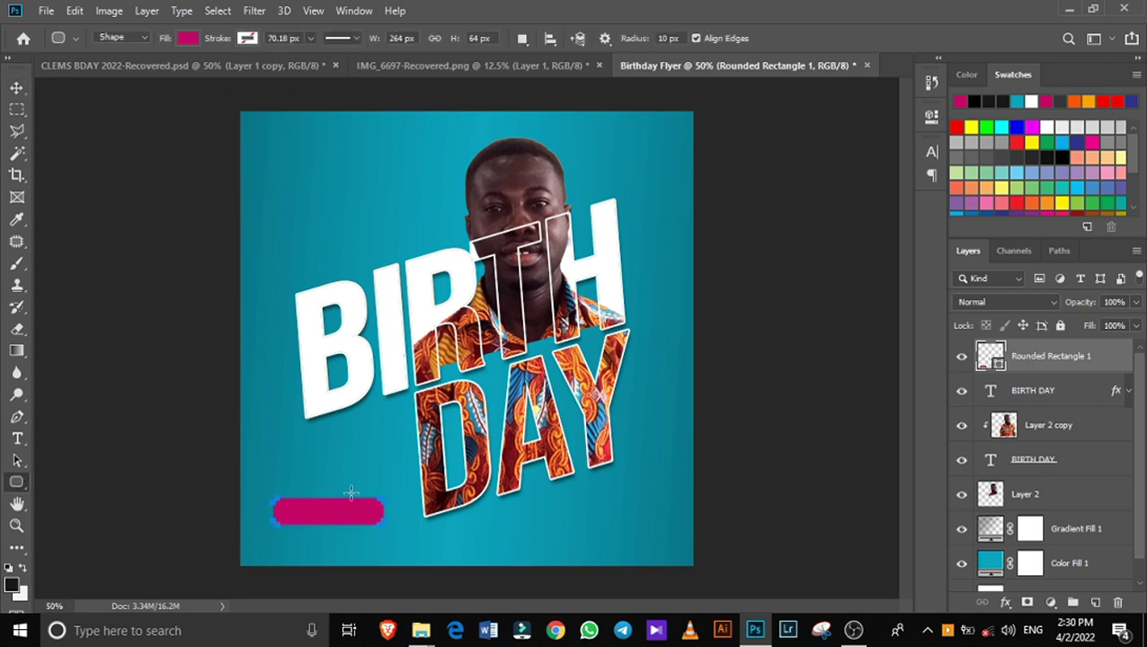
click(932, 115)
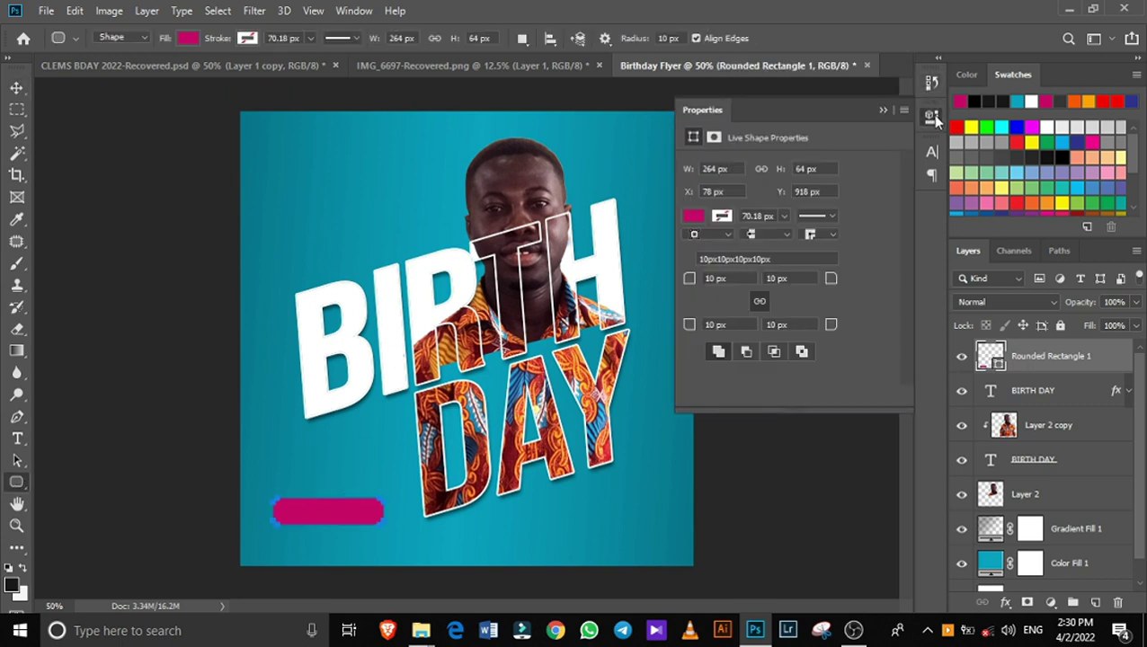
drag(687, 330, 706, 330)
click(932, 115)
Rotate the magenta bar upright, stretch and widen it, and stand it just left of BIRTH
click(16, 88)
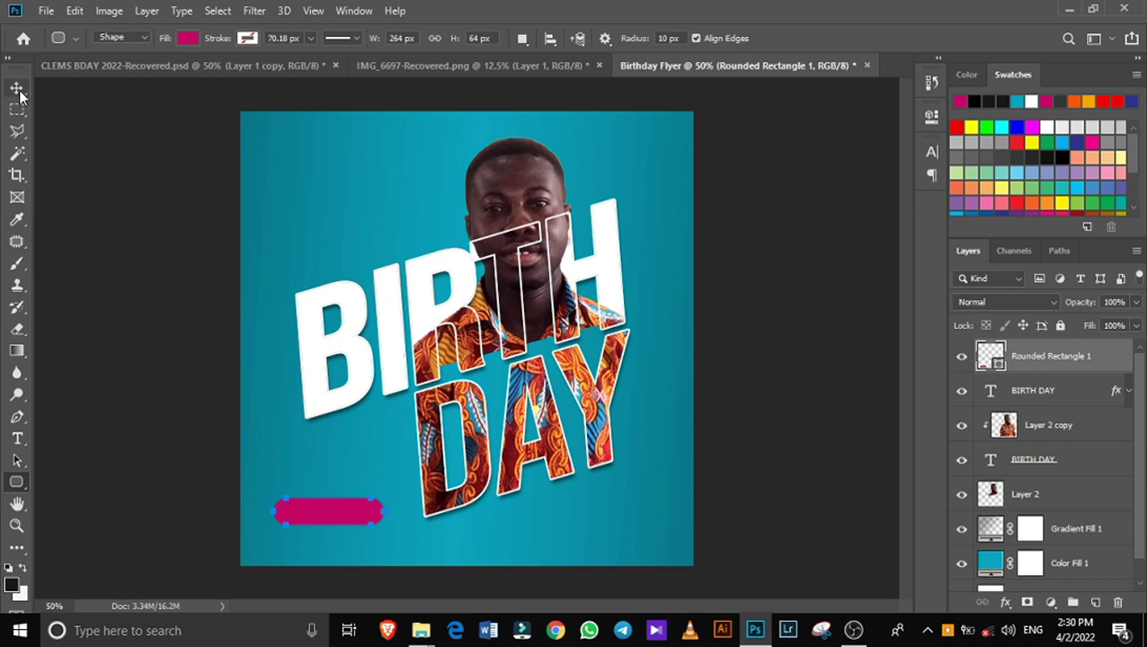
key(ctrl+t)
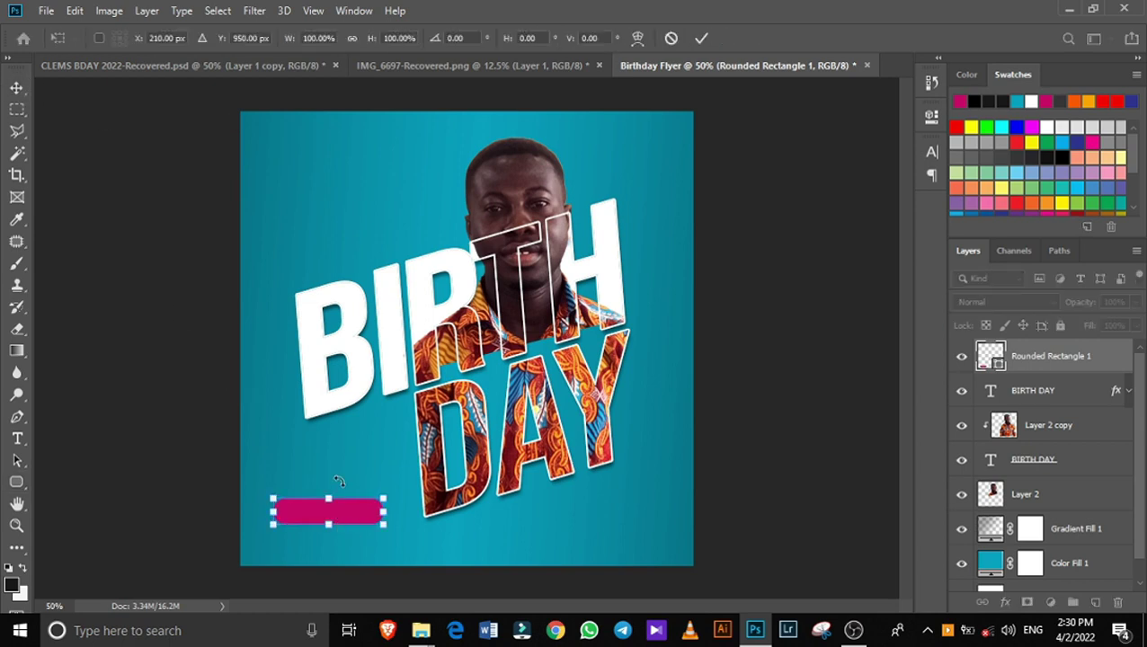
drag(352, 476, 278, 487)
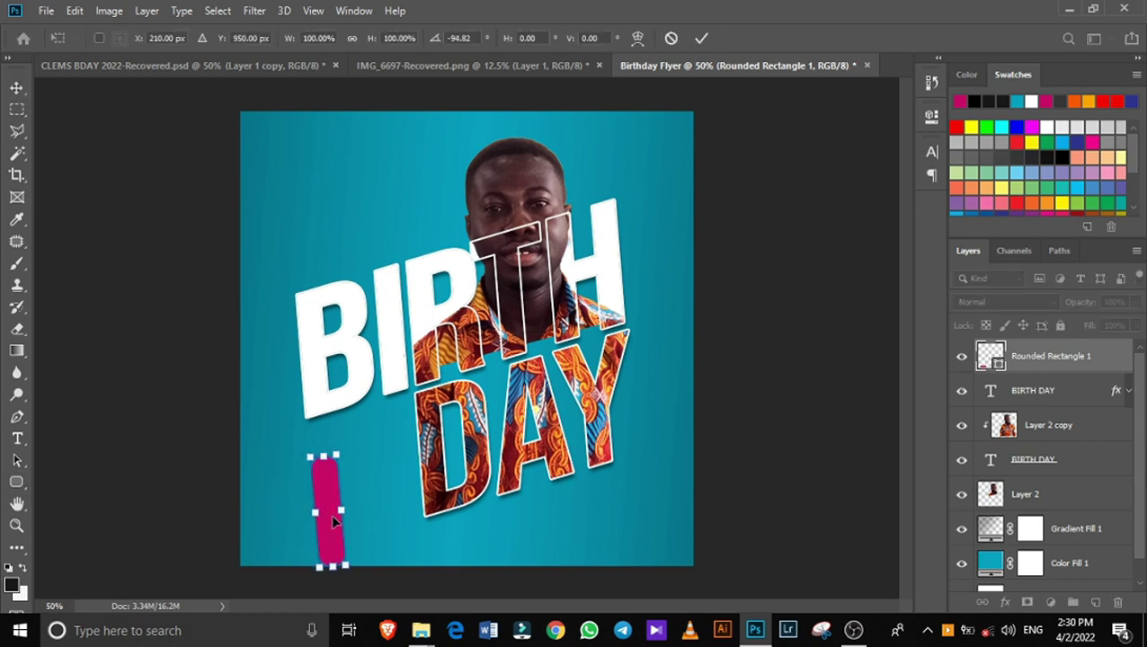
drag(331, 513, 281, 353)
drag(284, 406, 288, 426)
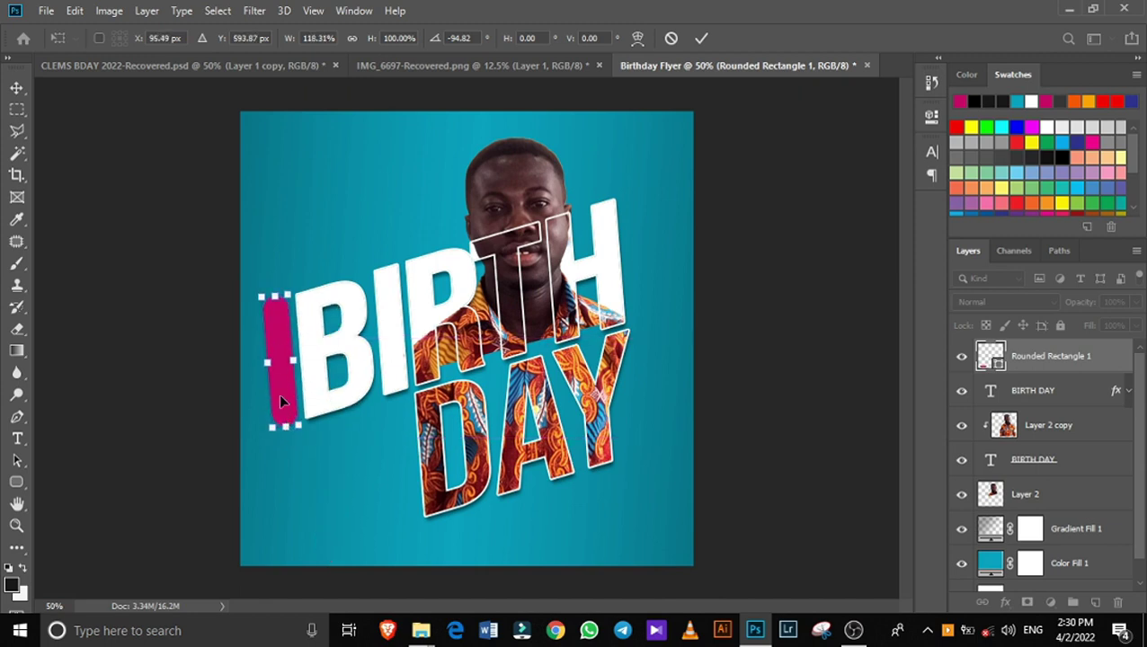
drag(268, 360, 264, 361)
click(701, 38)
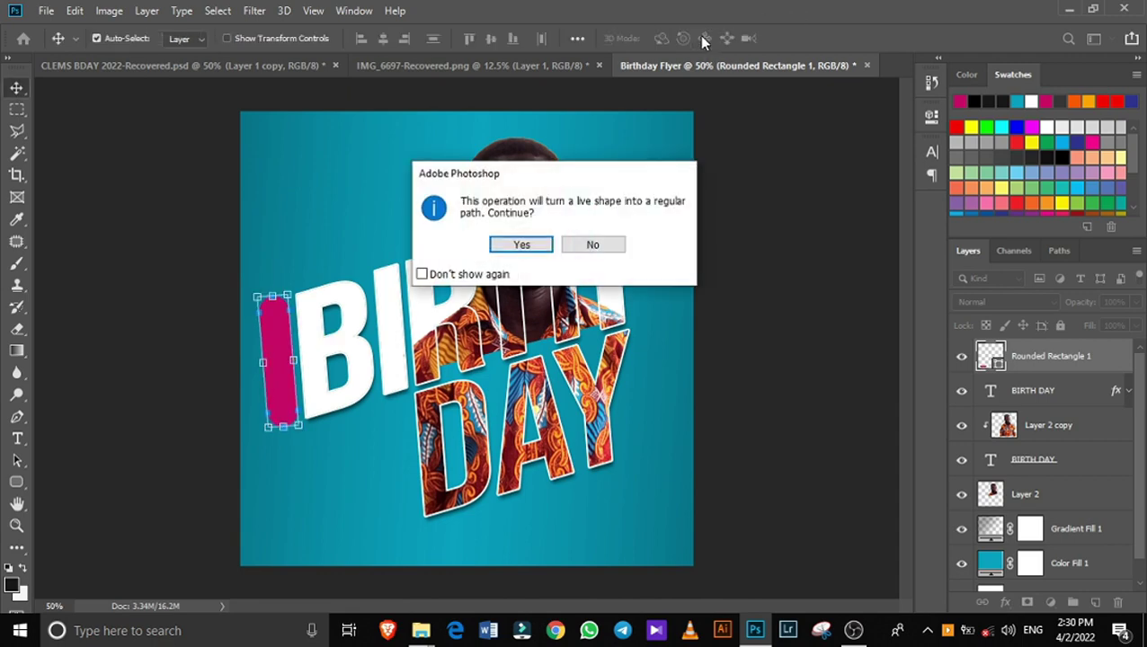
click(529, 241)
click(317, 177)
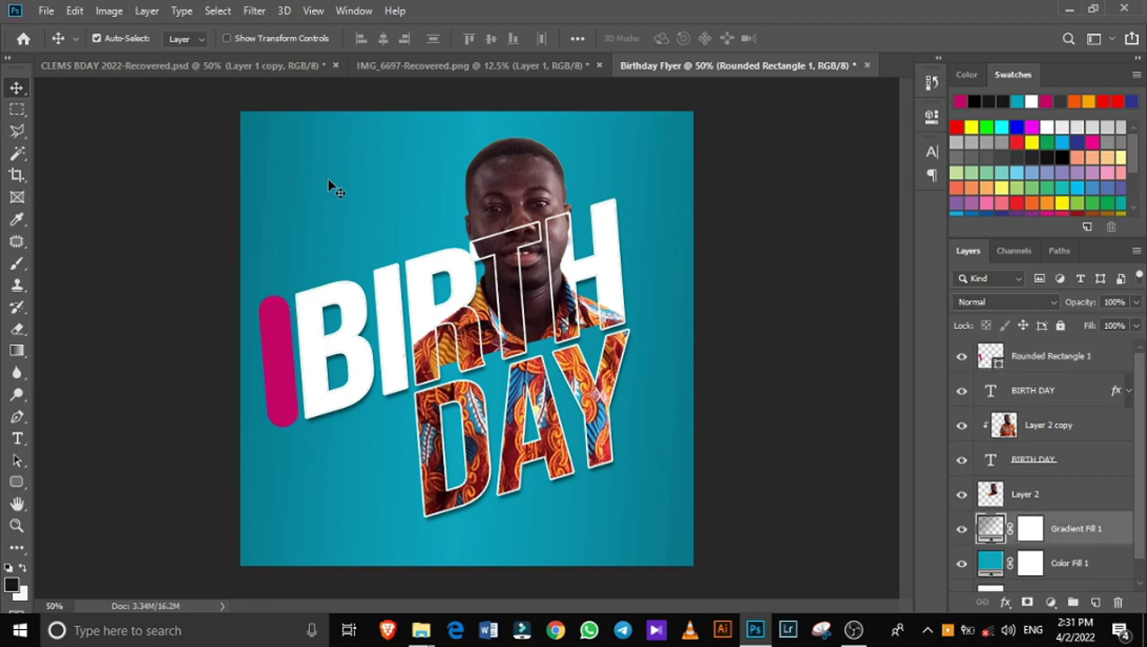
click(279, 357)
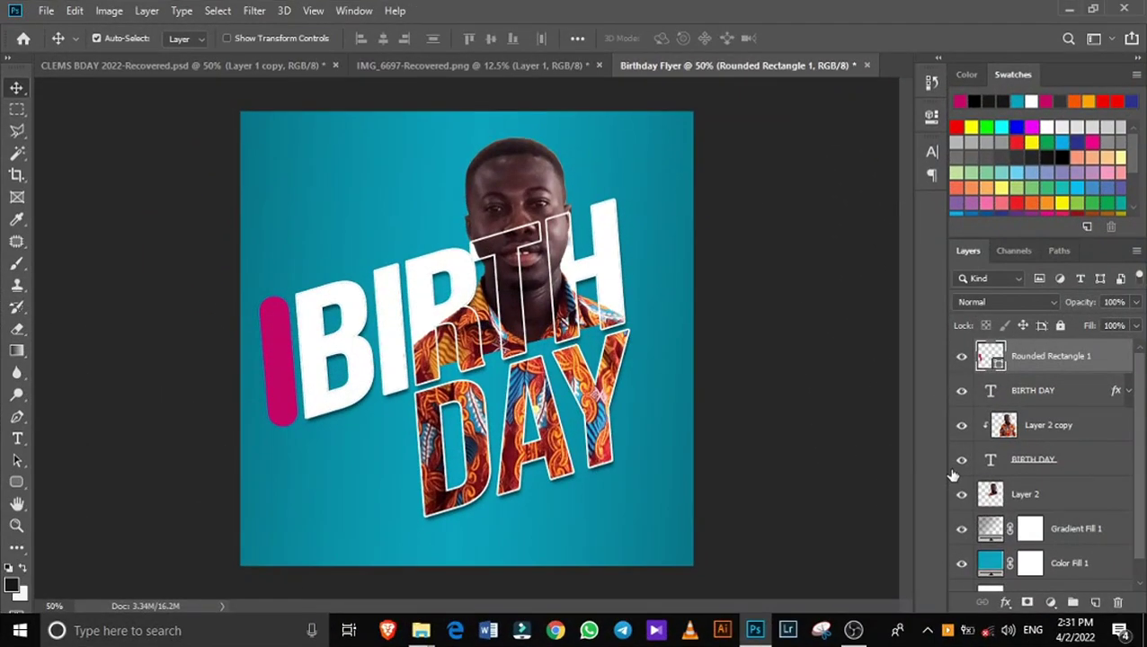
Add a Multiply Inner Shadow to the magenta bar, adjusting its distance and opacity
click(1004, 602)
click(1049, 438)
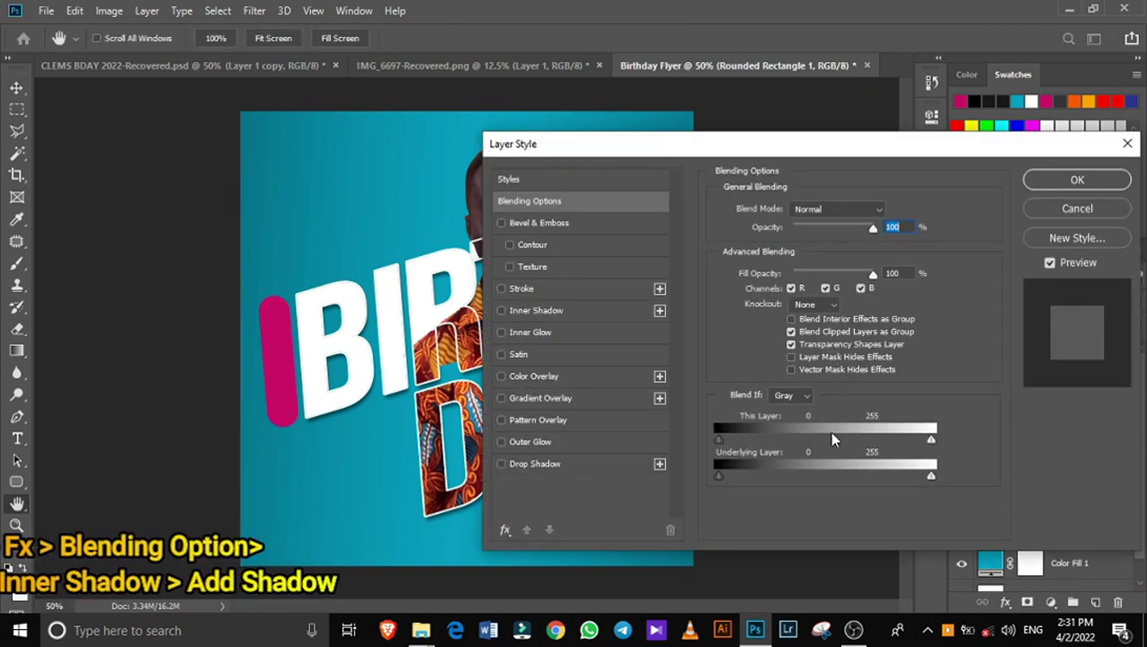
drag(686, 151, 803, 165)
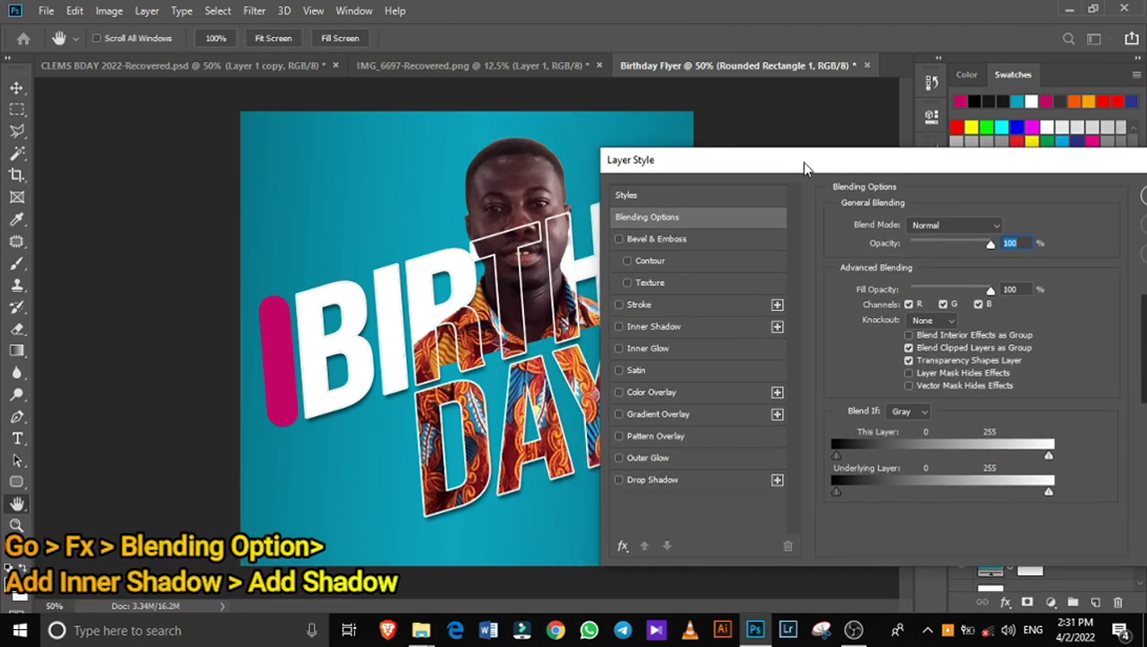
click(673, 327)
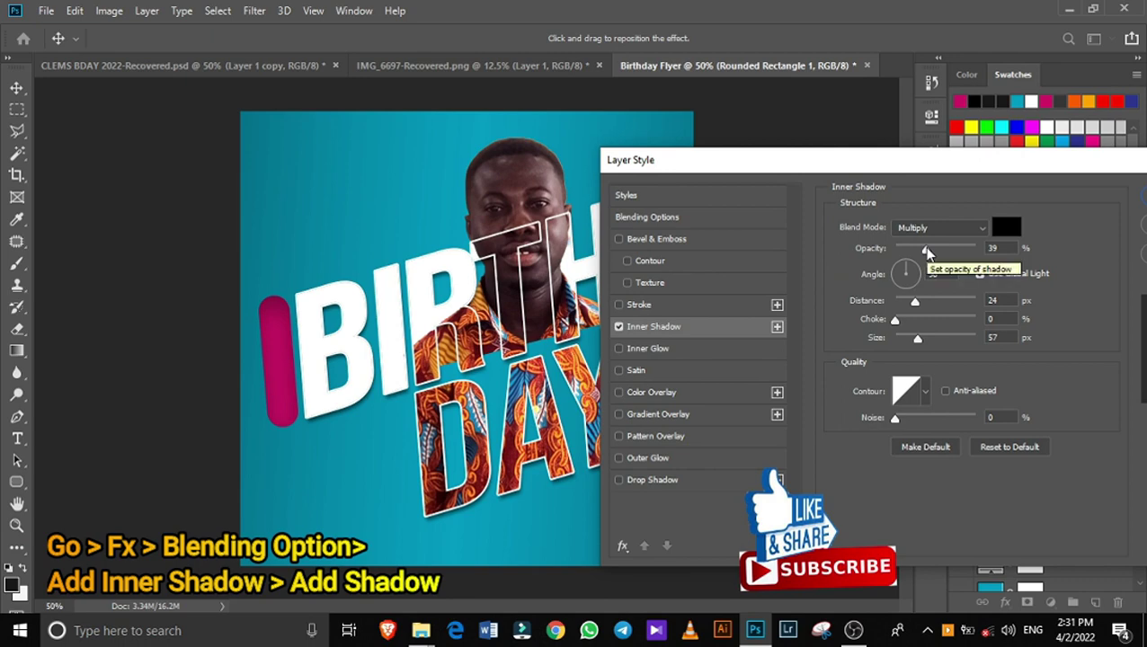
mouse_move(916, 302)
mouse_down()
mouse_move(932, 305)
mouse_move(914, 305)
mouse_up()
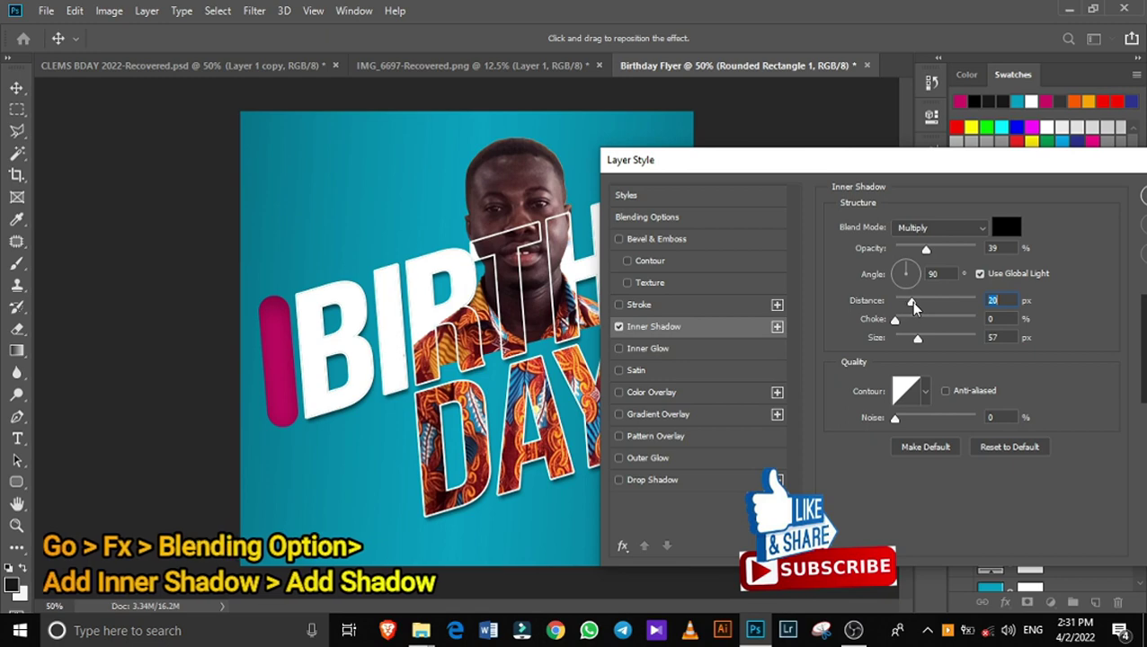
drag(926, 253, 935, 254)
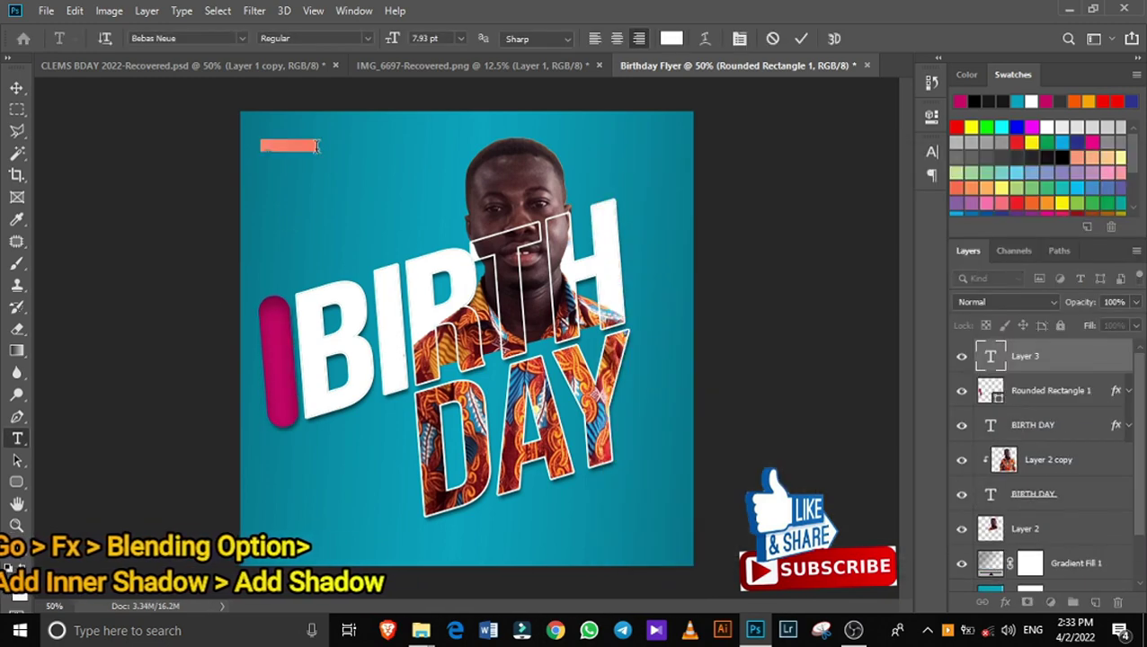
Type HAPPY and enlarge it to 29.93 pt
text(HAPPY)
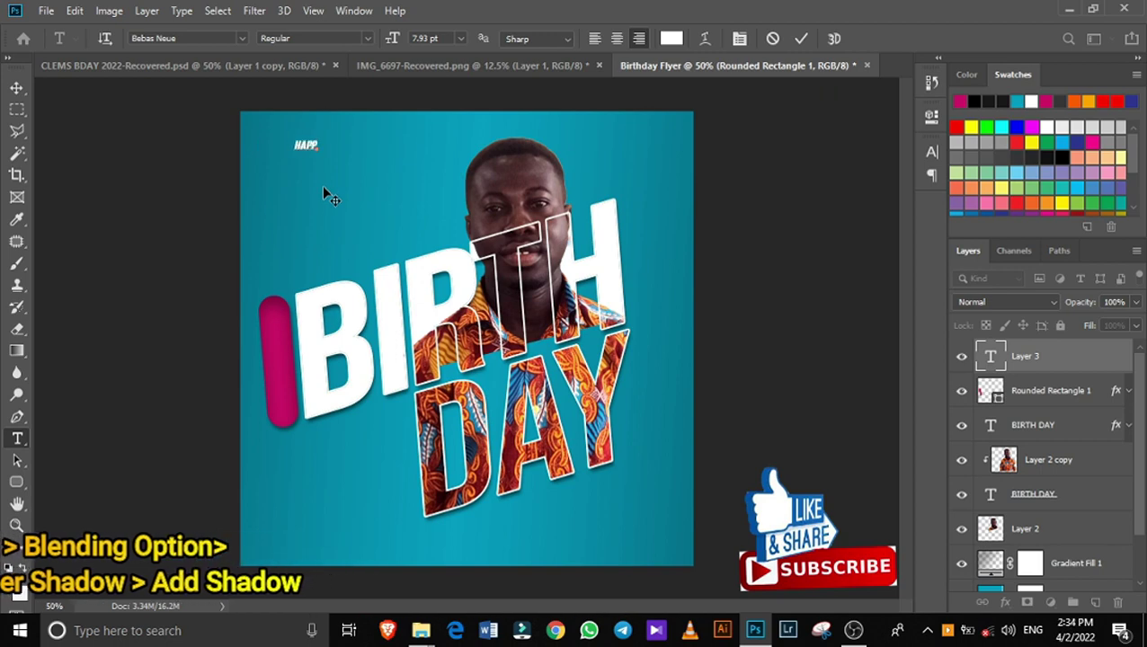
click(801, 38)
click(739, 37)
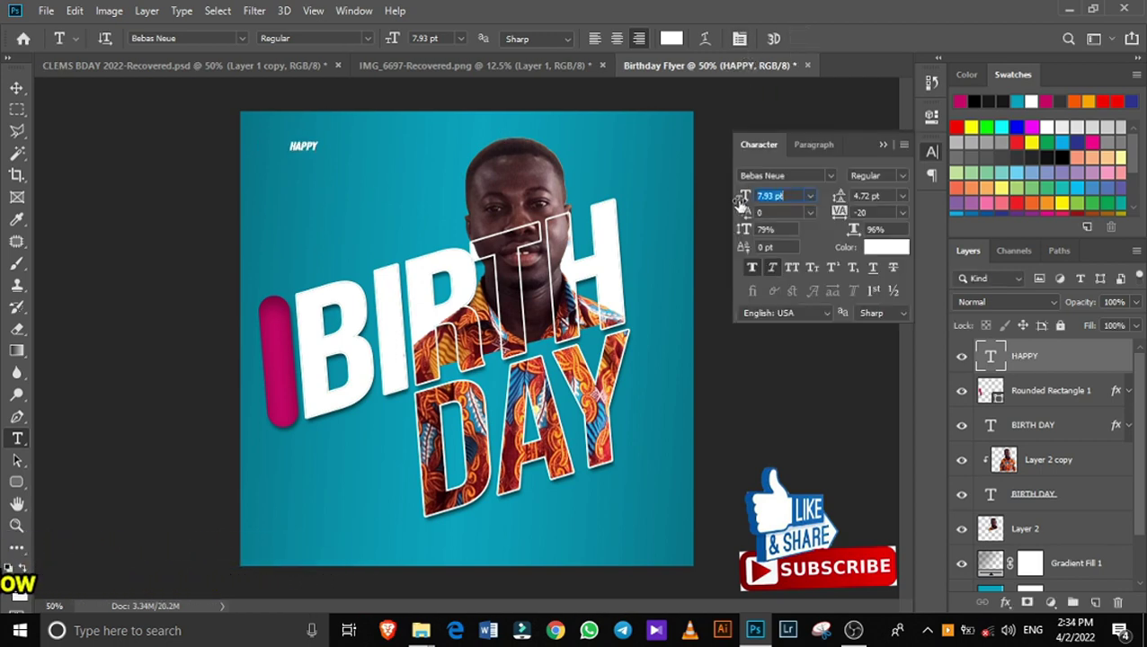
drag(744, 196, 782, 196)
Move HAPPY onto the pink bar and rotate it about -94° to run vertically
drag(293, 204, 341, 280)
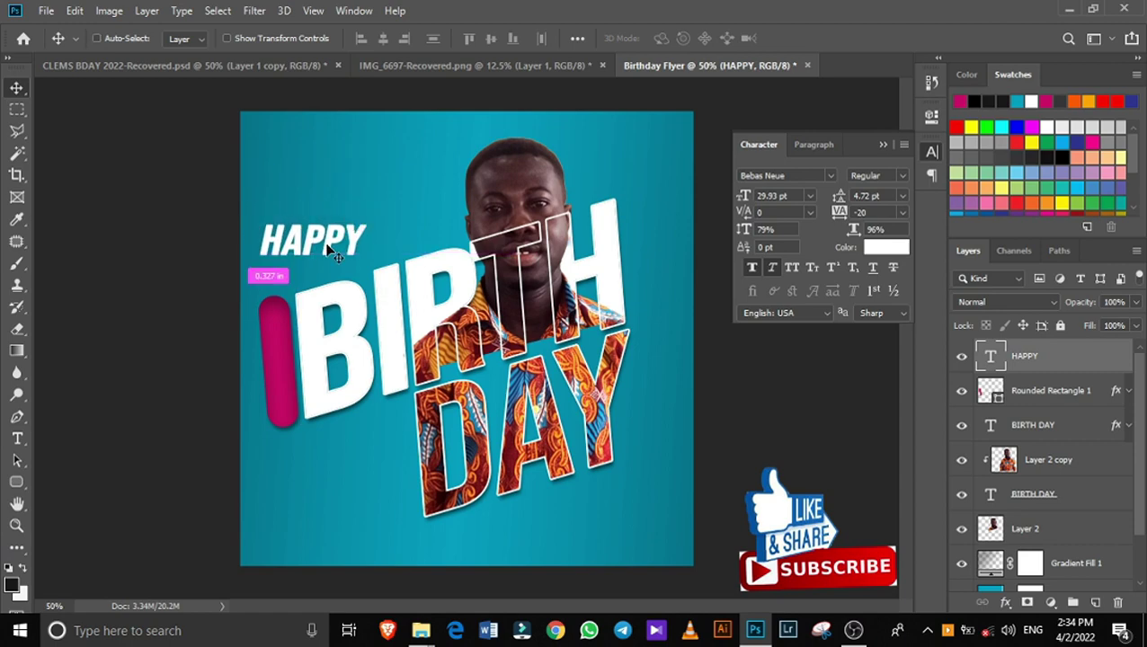
key(ctrl+t)
mouse_move(355, 220)
mouse_down()
mouse_move(325, 260)
mouse_move(286, 369)
mouse_move(263, 373)
mouse_move(288, 362)
mouse_up()
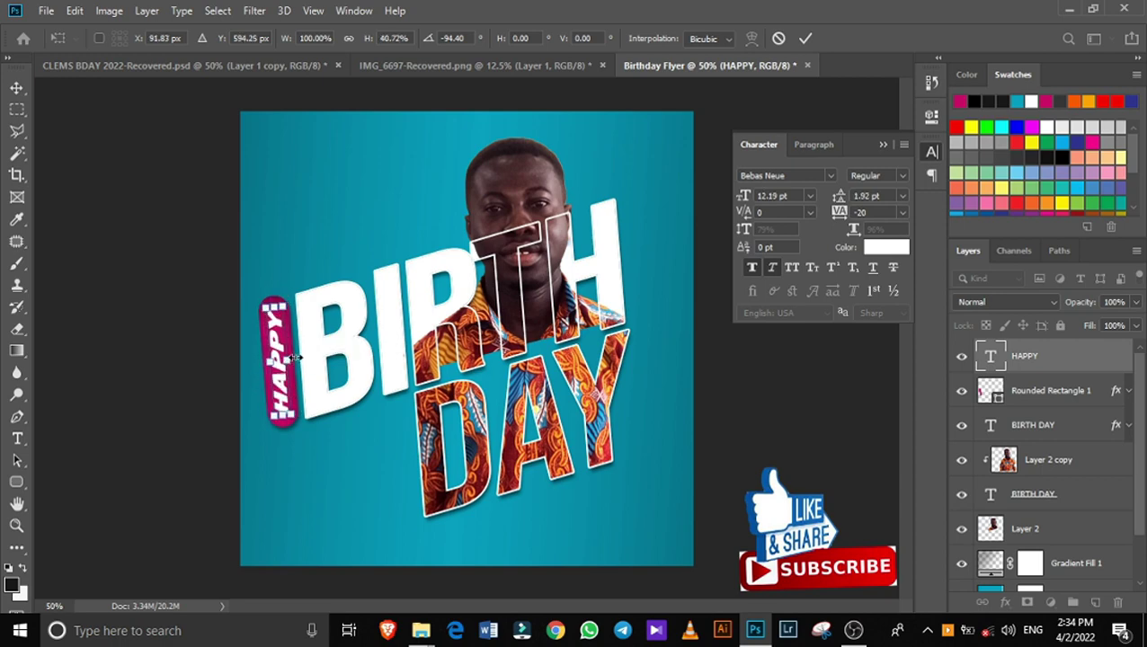
click(805, 37)
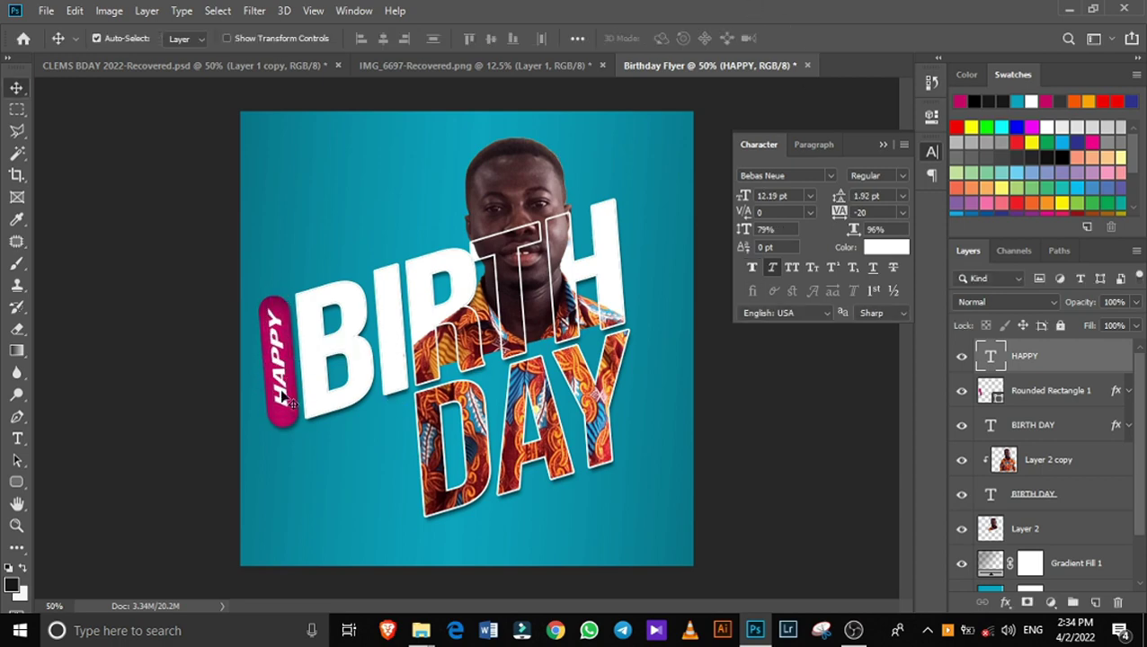
Add a white '+1' text label and shrink it to 9.93 pt
key(t)
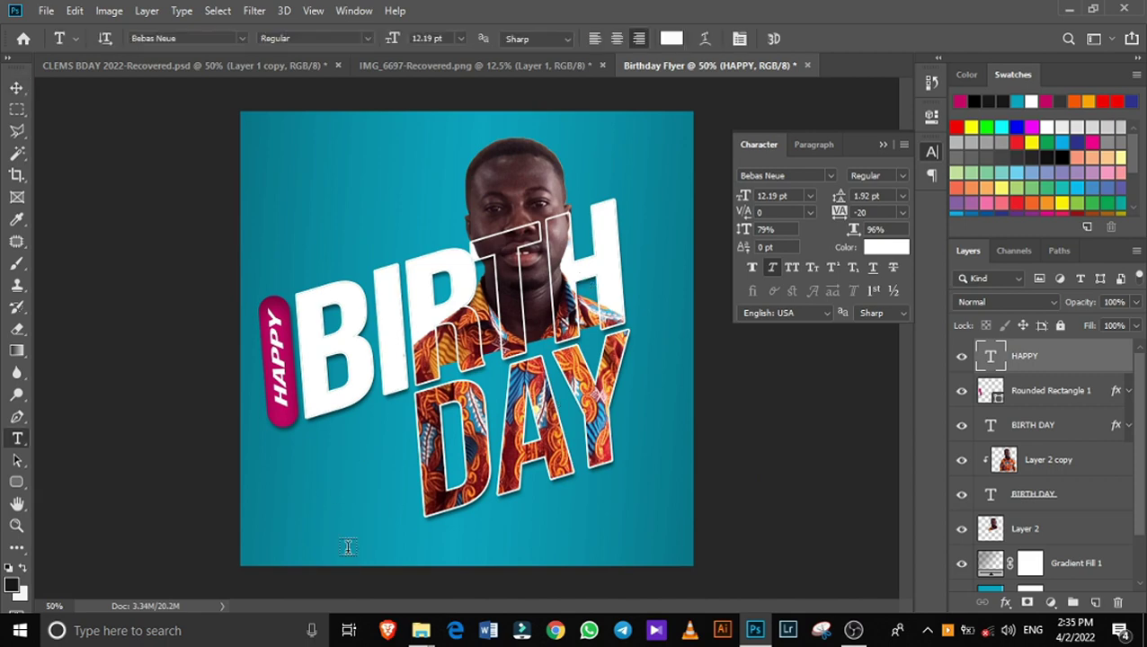
click(326, 546)
drag(418, 554, 566, 559)
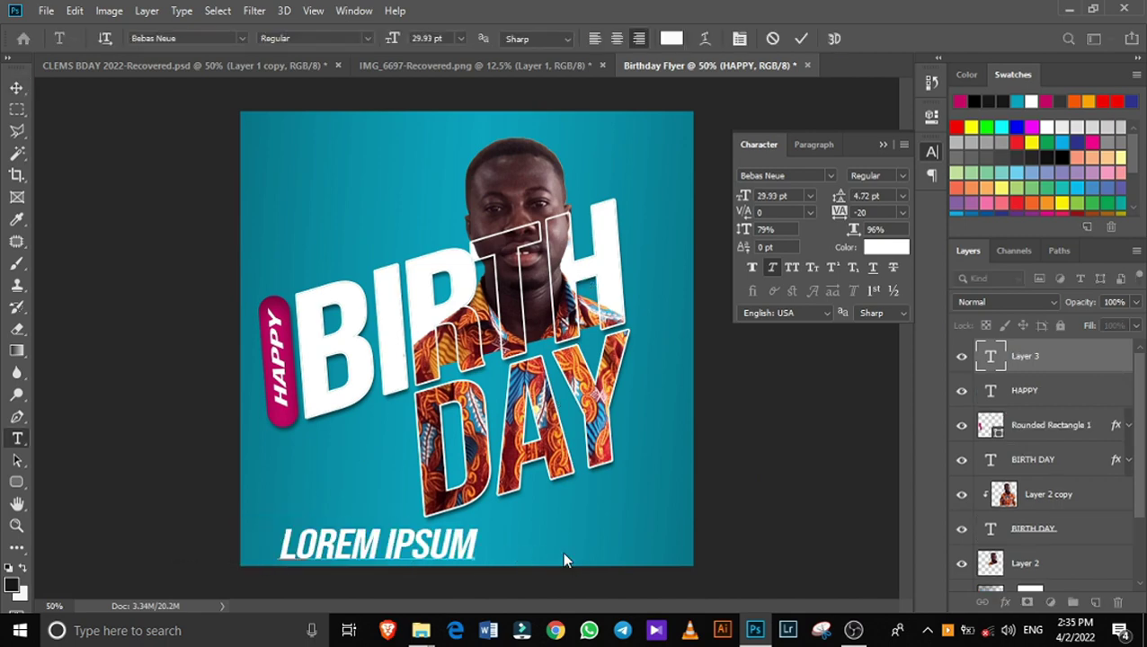
key(BackSpace)
text(+1)
click(803, 40)
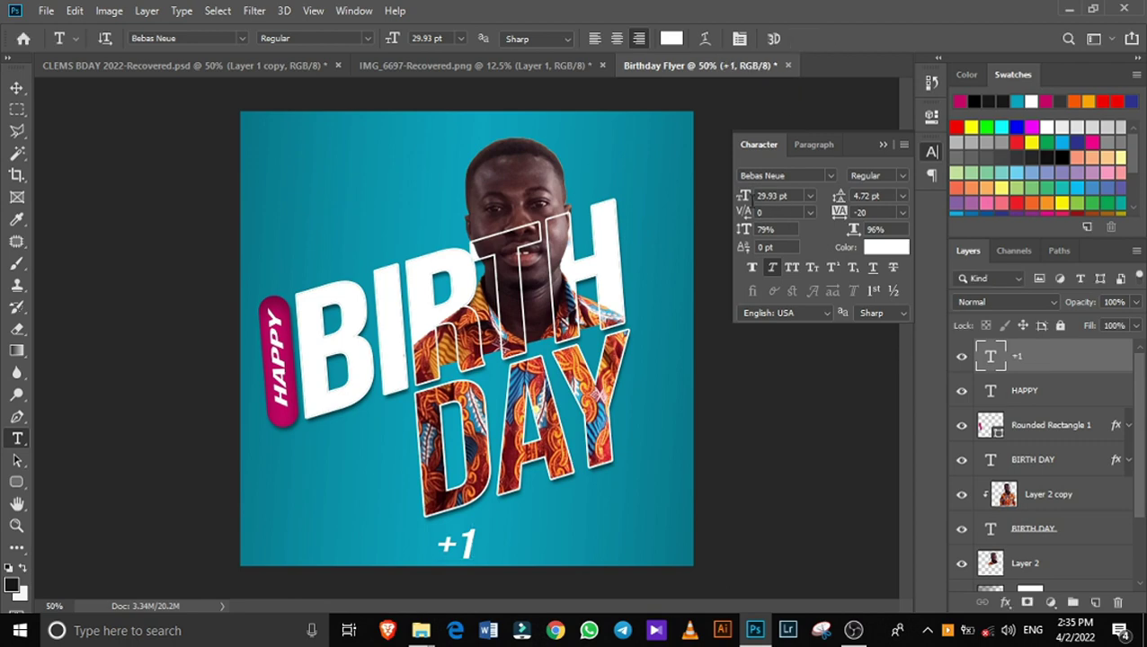
drag(746, 198, 728, 199)
Place +1 labels below-left of DAY, right of the H and above the B, then select them with HAPPY
key(v)
drag(468, 554, 404, 506)
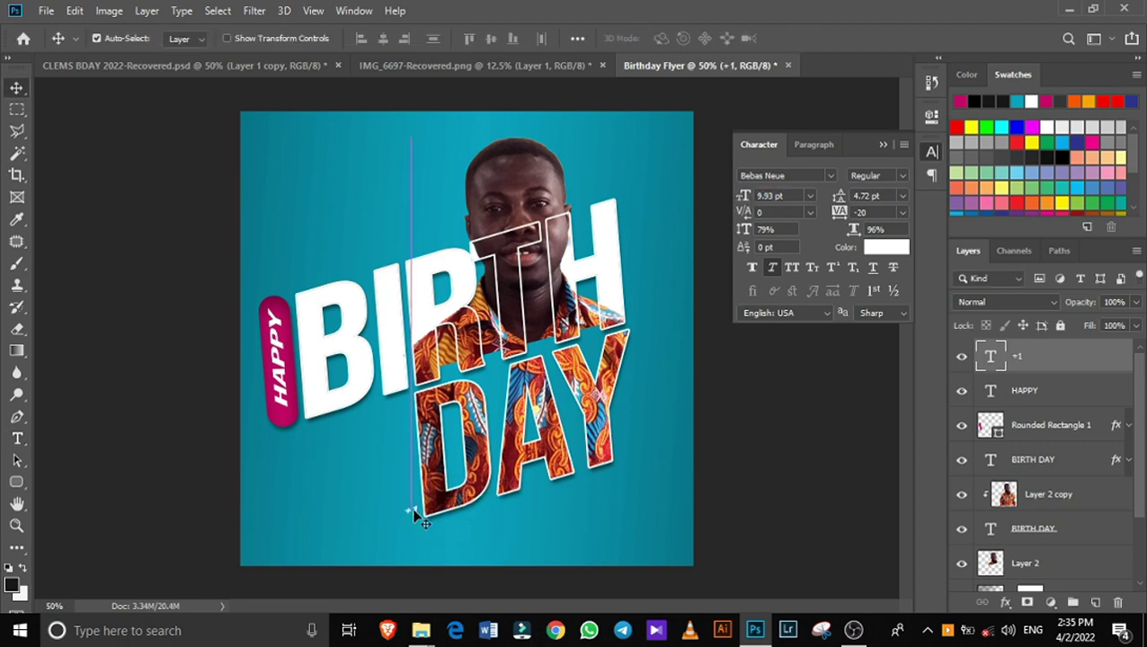
key(ctrl+j)
key(ctrl+j)
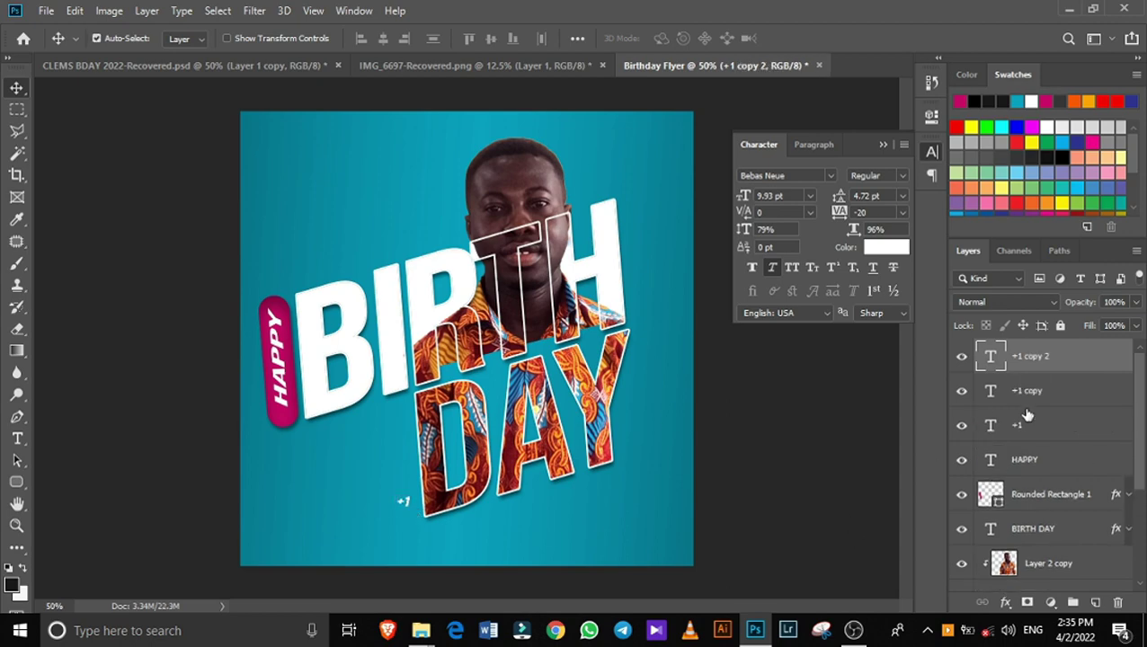
drag(406, 506, 646, 296)
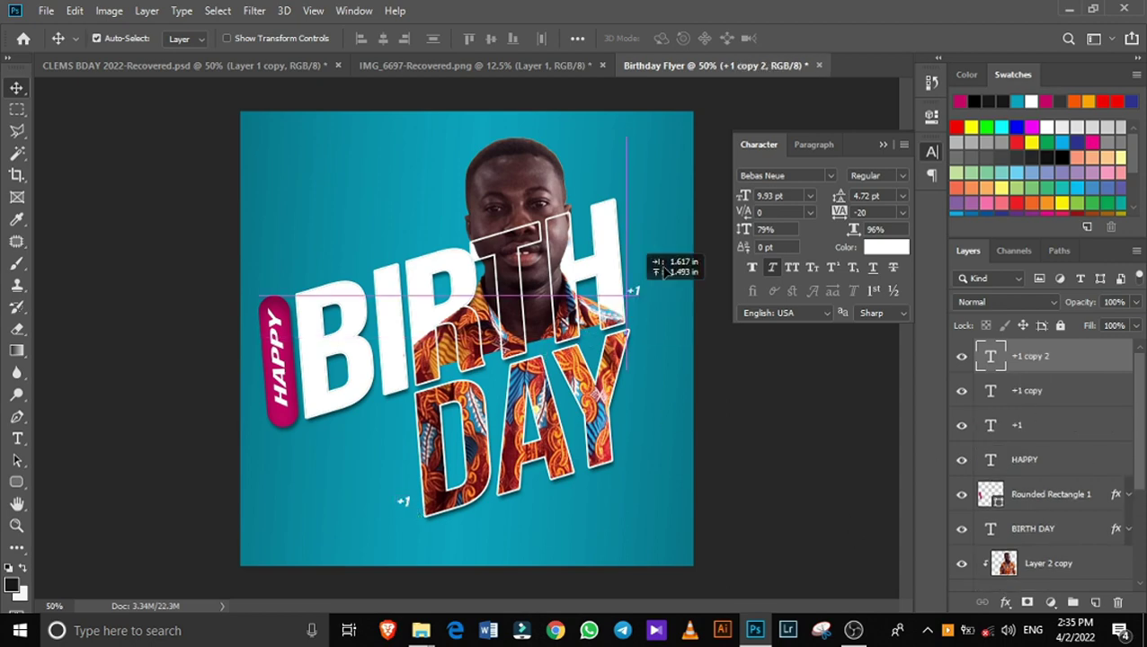
click(406, 506)
drag(408, 508, 310, 276)
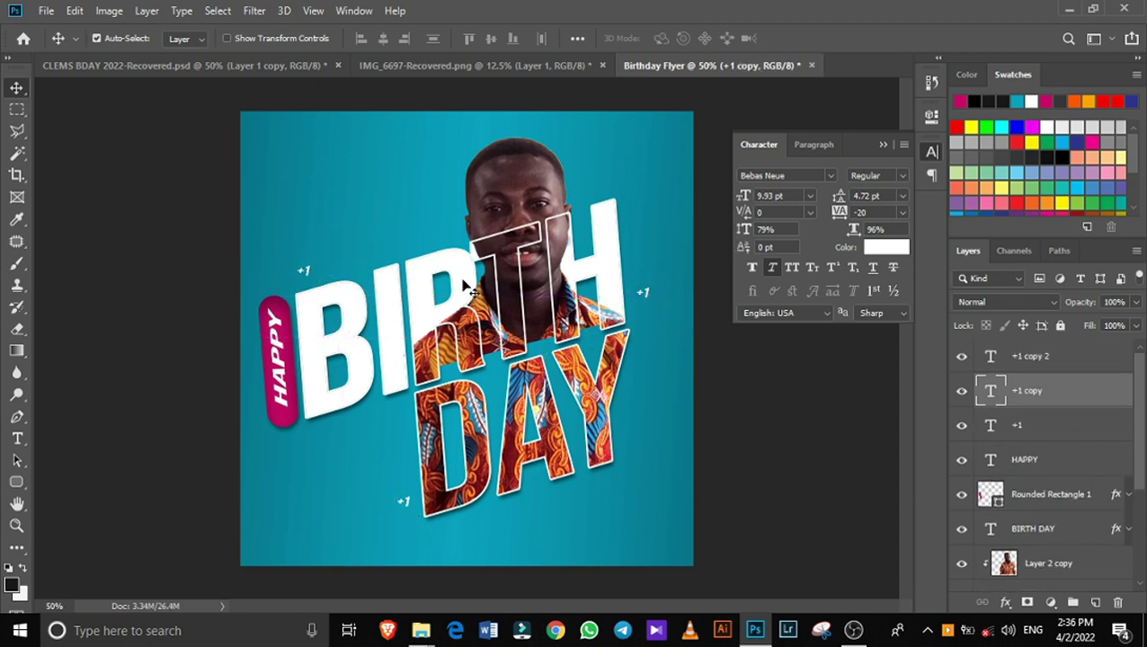
click(1056, 460)
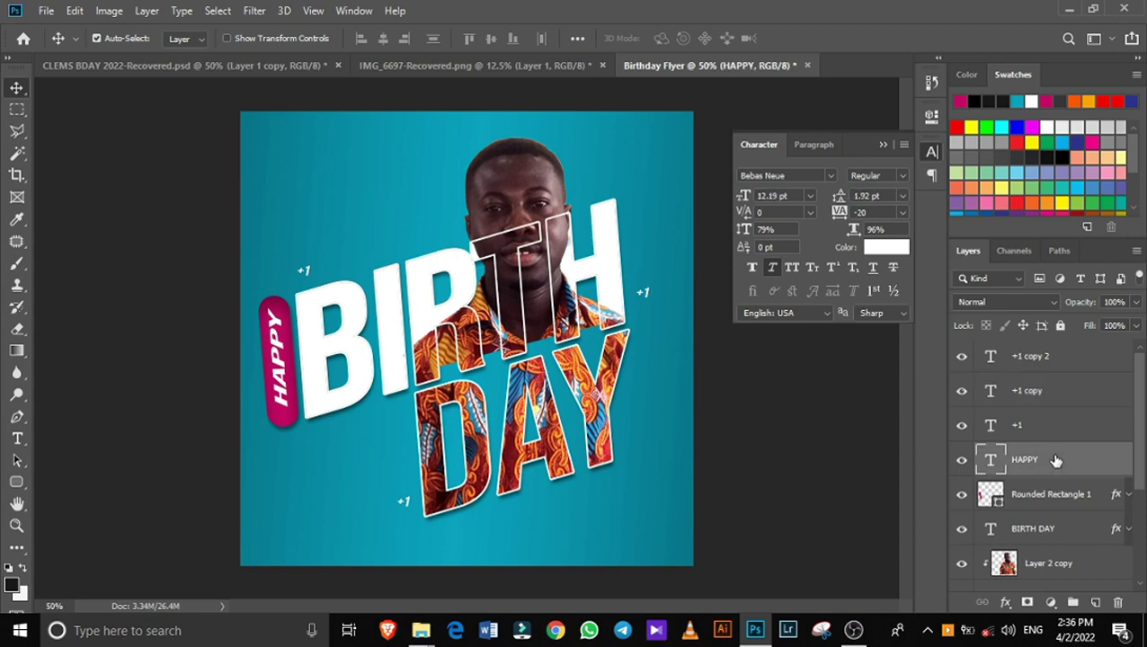
shift+click(1068, 357)
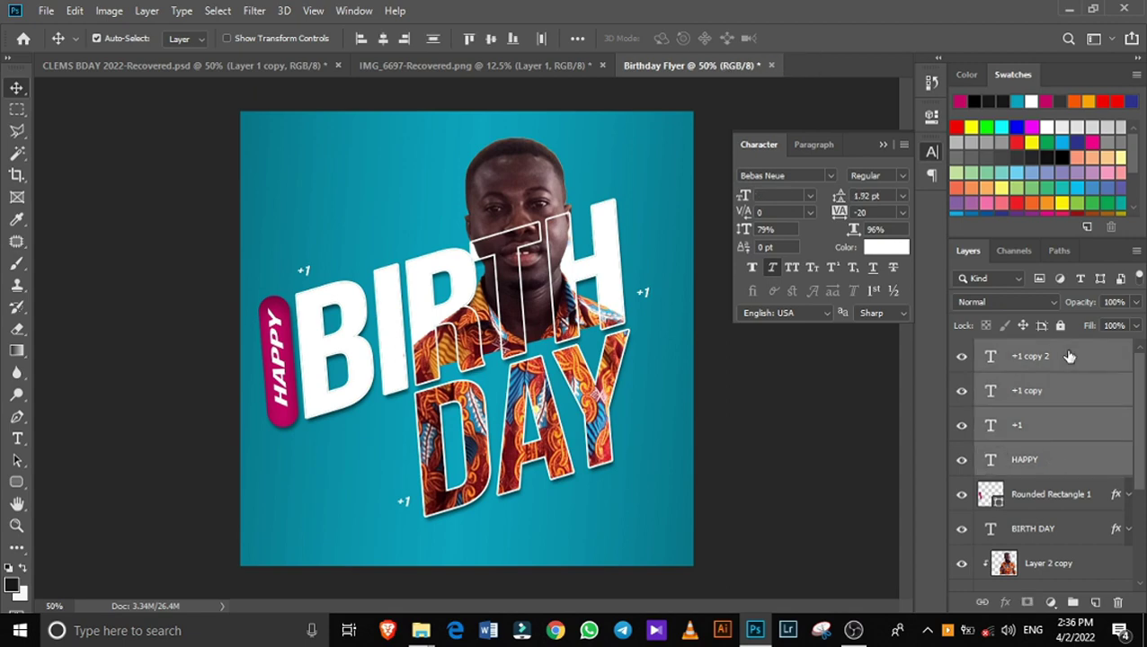
Group HAPPY with the +1 labels and duplicate the BIRTH DAY text layer
key(ctrl+g)
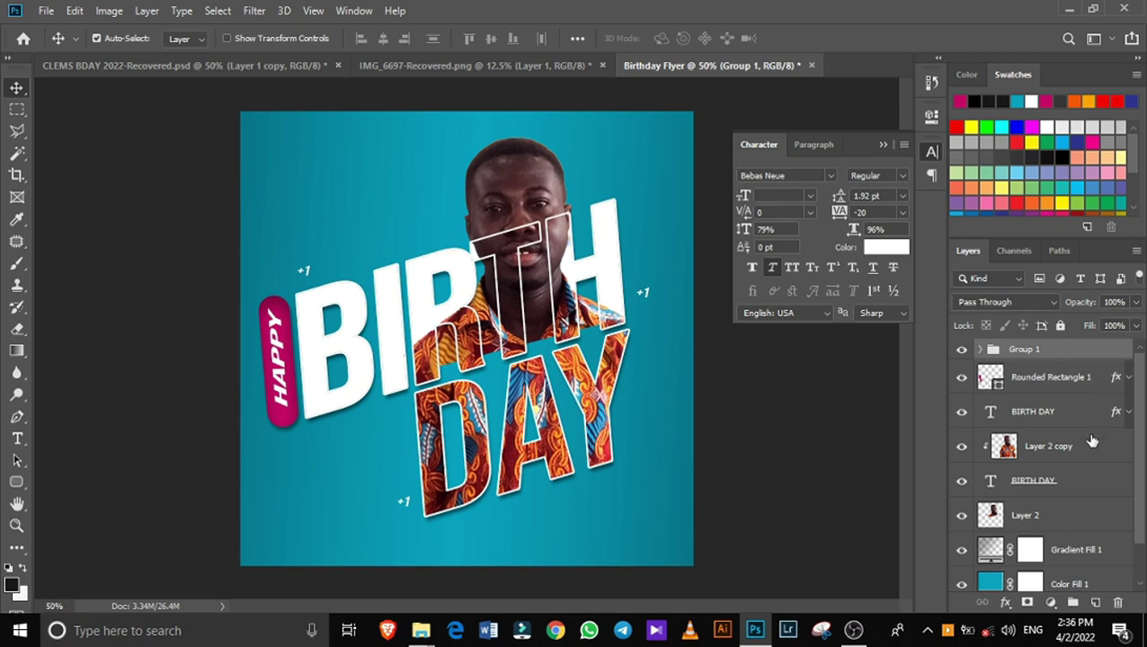
click(1059, 393)
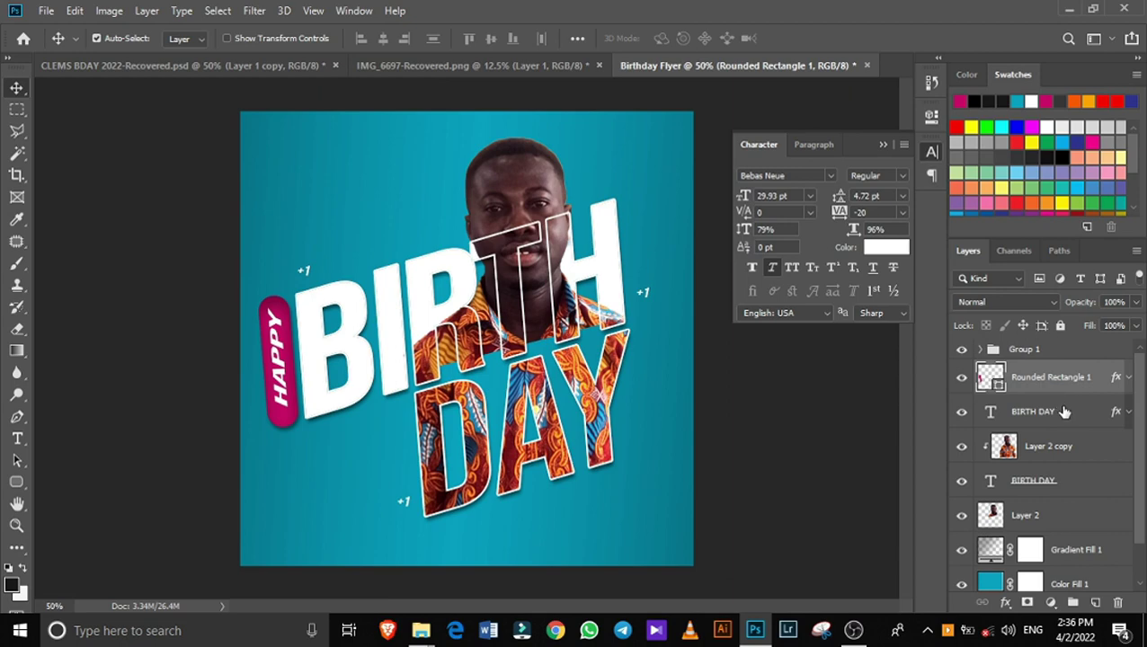
click(1063, 411)
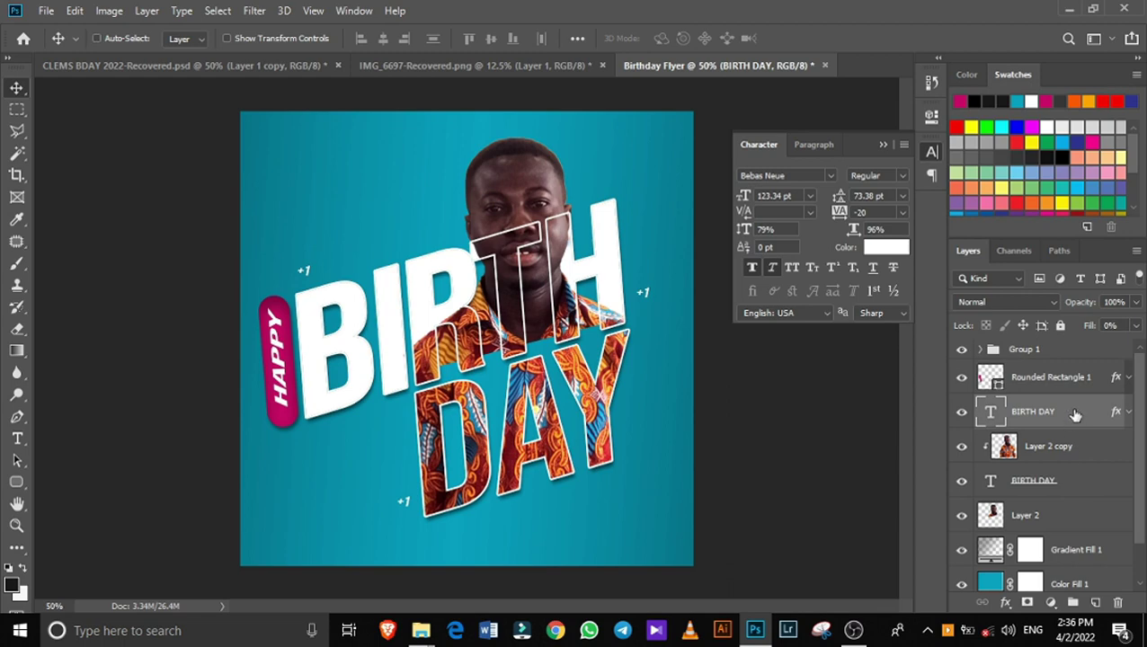
key(ctrl+j)
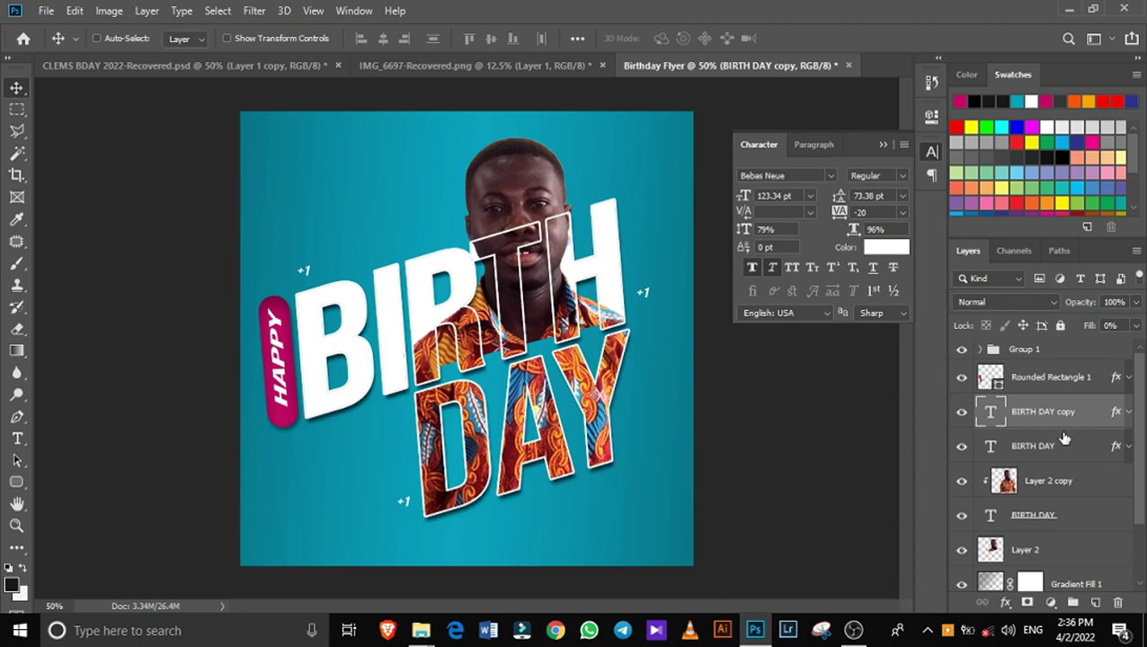
Group the original BIRTH DAY down through Layer 2, then select the BIRTH DAY copy
click(1068, 455)
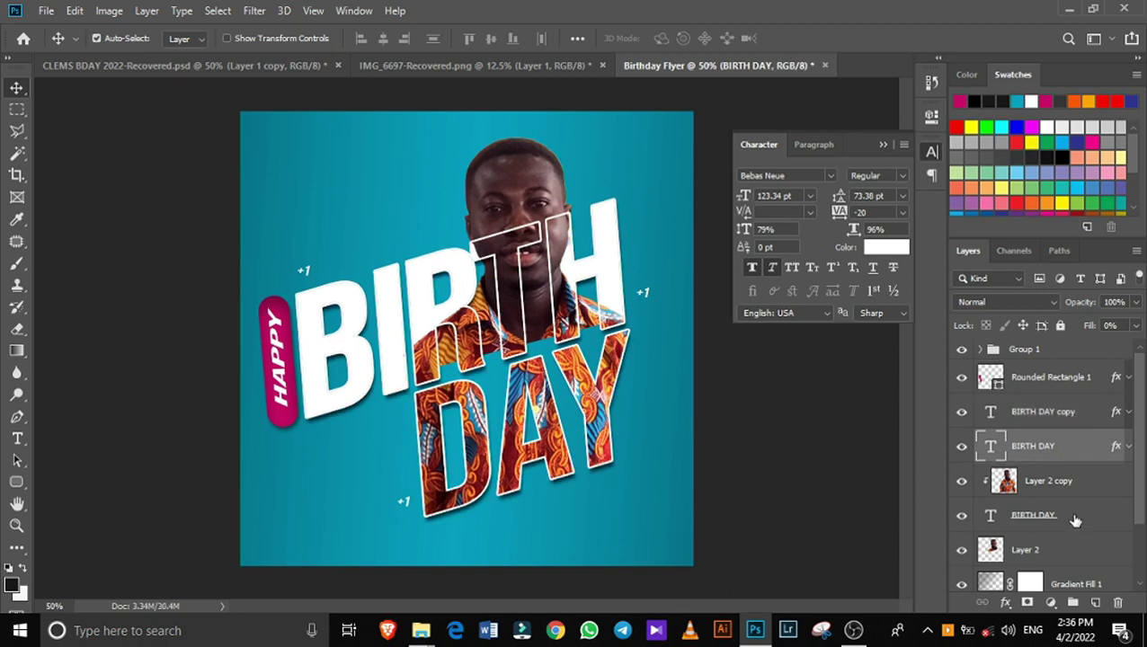
shift+click(1067, 552)
key(ctrl+g)
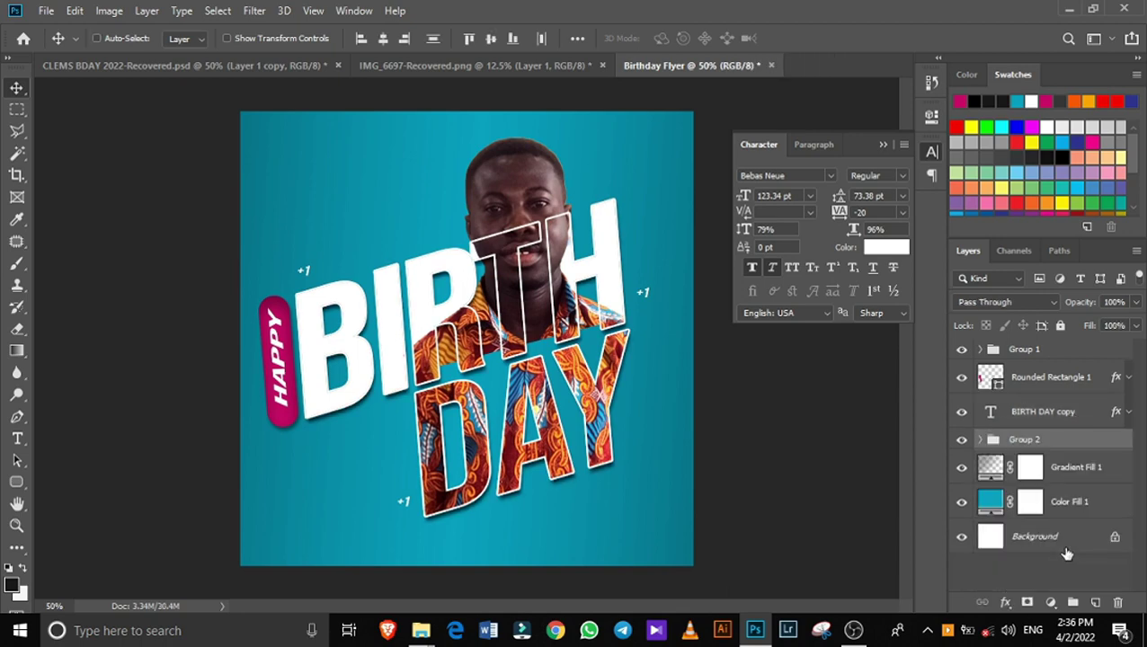
click(1064, 411)
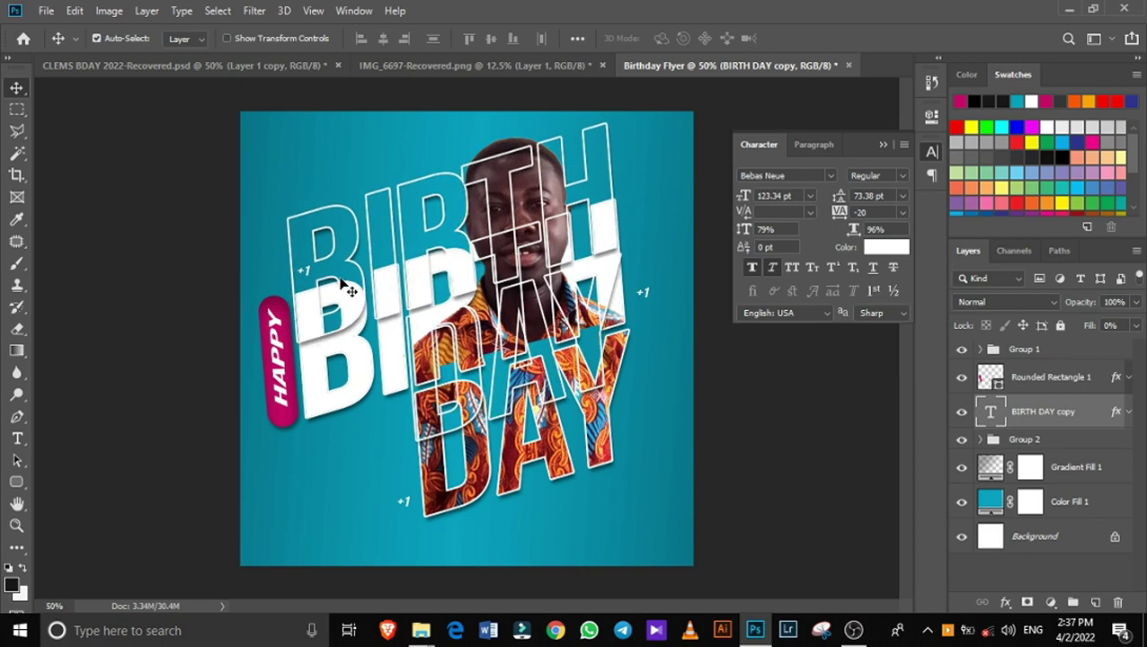
Nudge the BIRTH DAY copy right and set its stroke to the teal background colour 038fa7
key(Right)
key(Right)
key(Right)
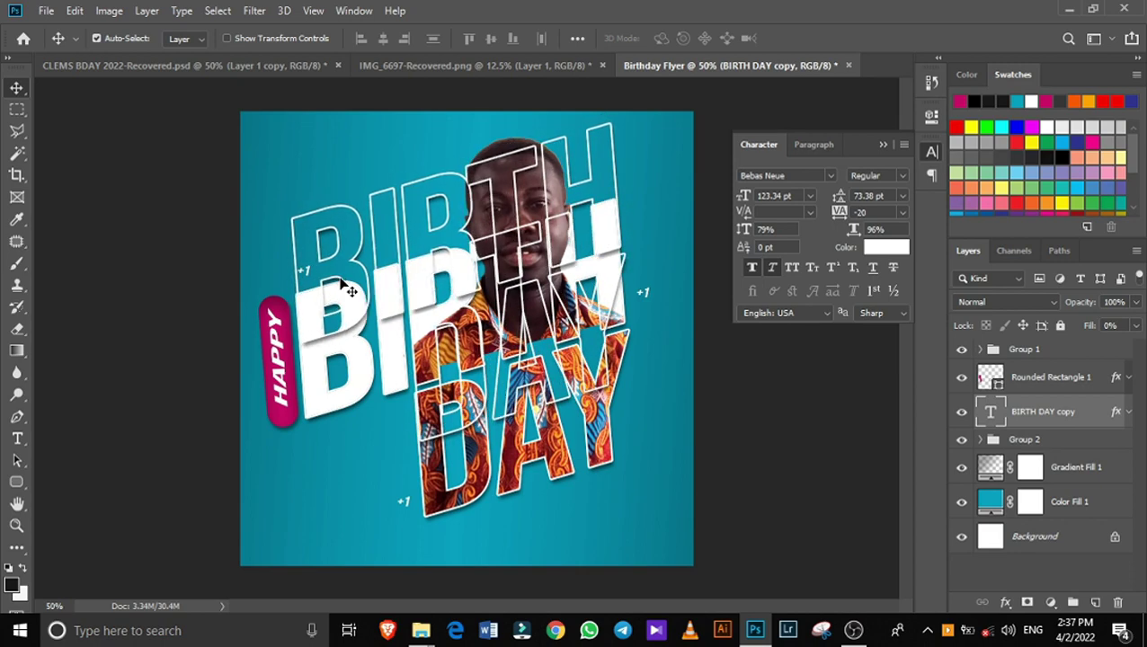
click(1128, 412)
double_click(1047, 468)
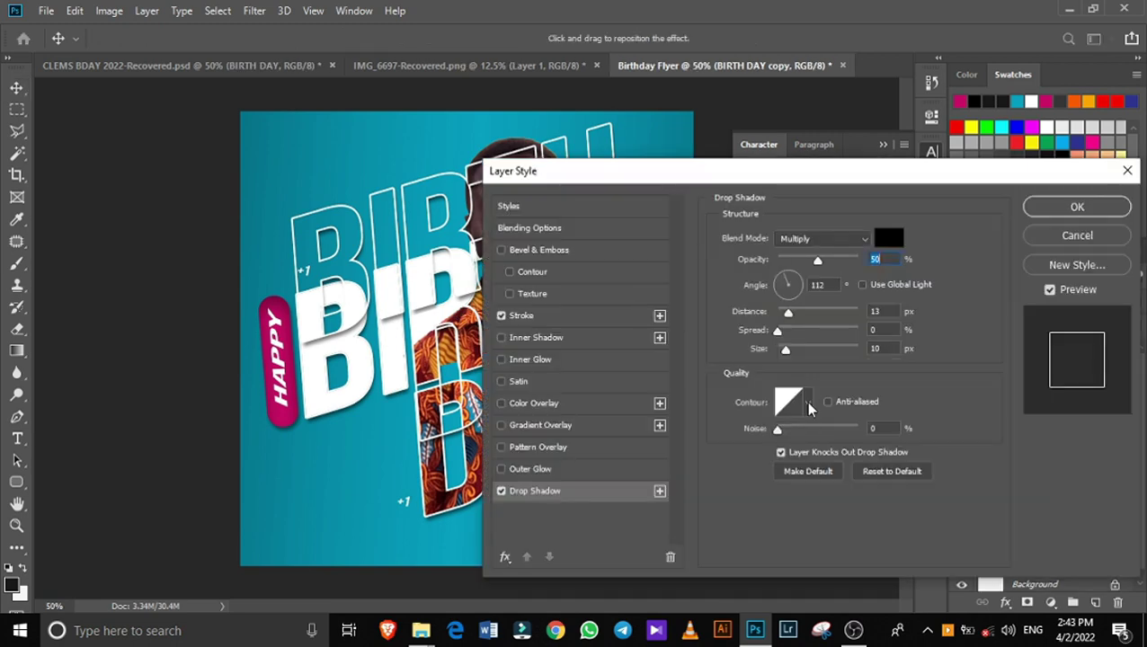
click(579, 319)
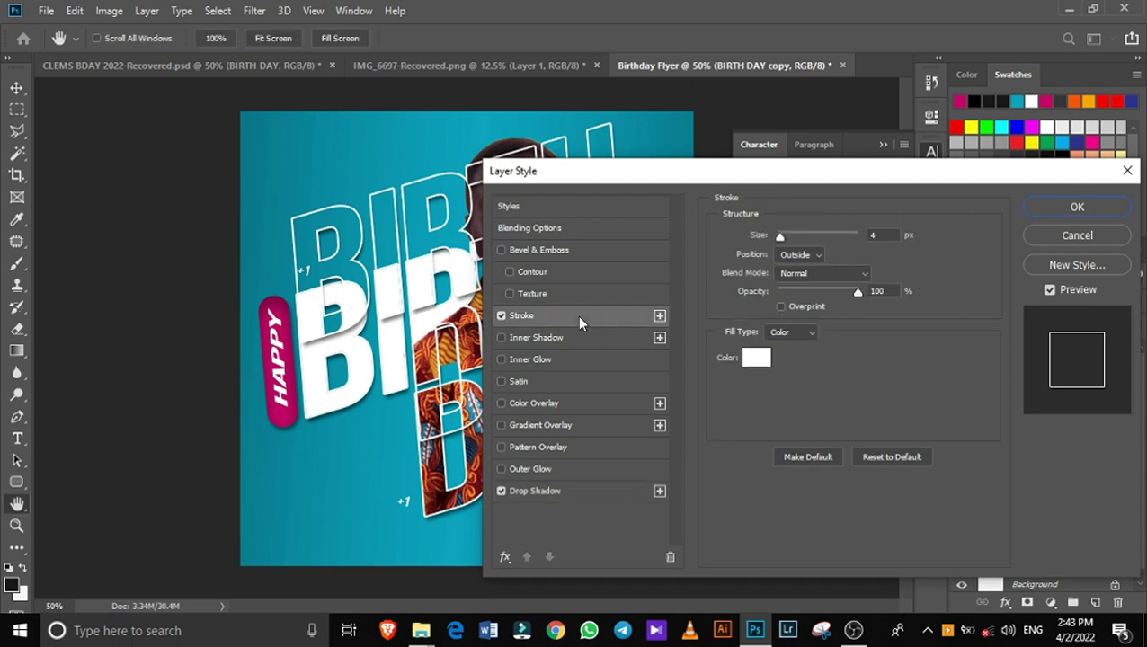
click(756, 359)
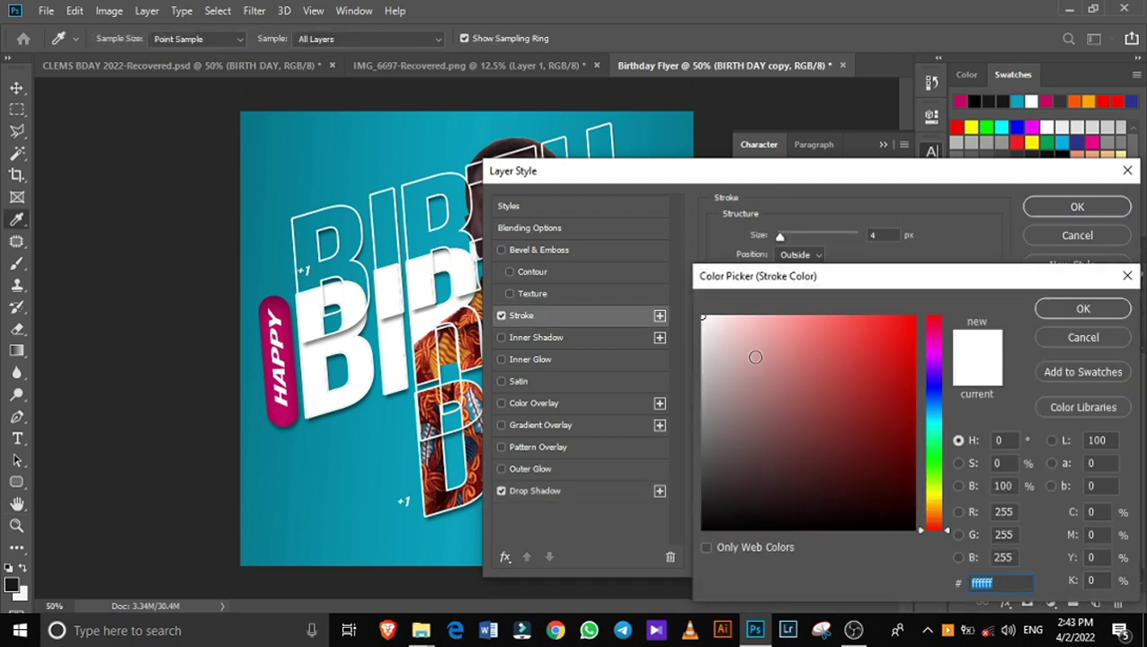
click(355, 152)
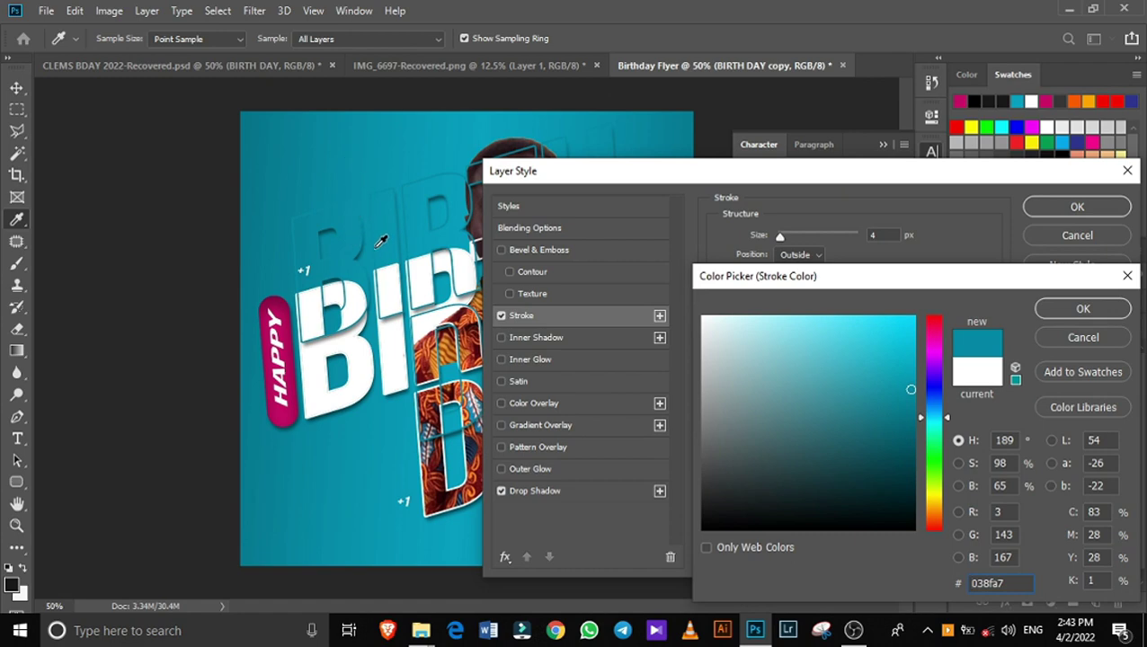
click(1047, 309)
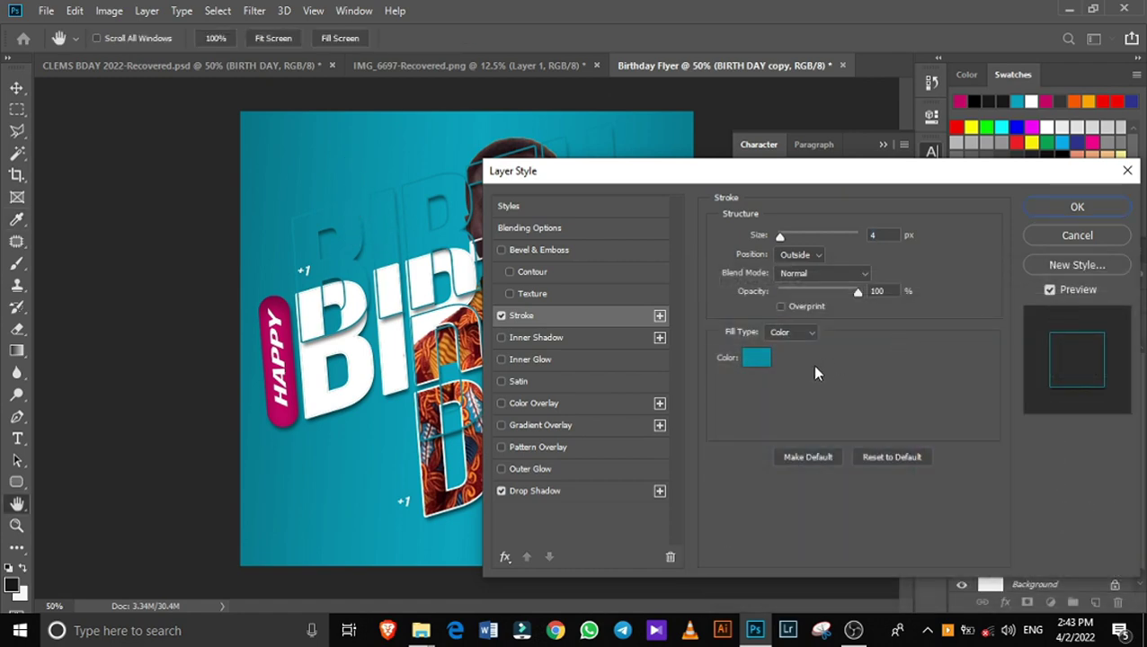
click(580, 492)
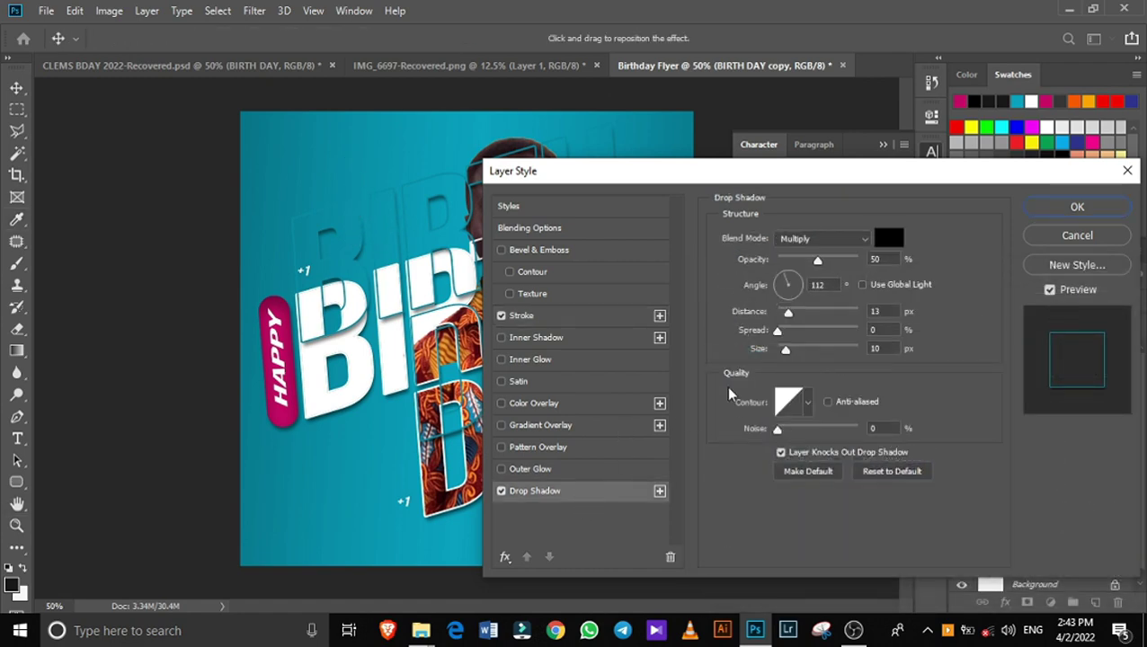
click(1076, 206)
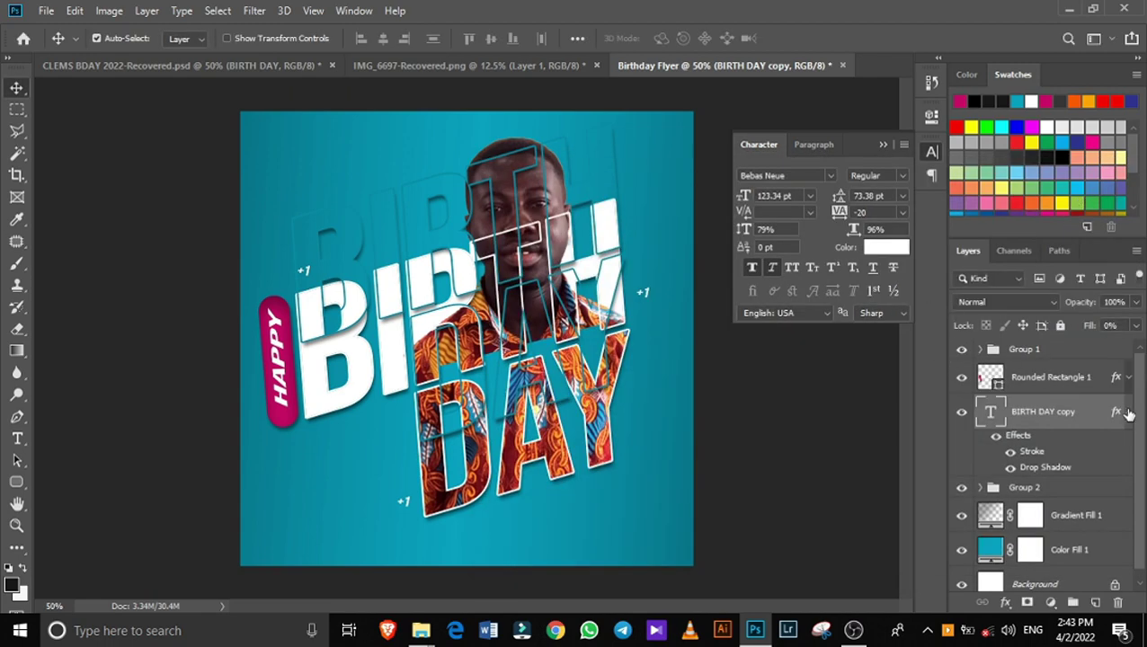
click(1129, 412)
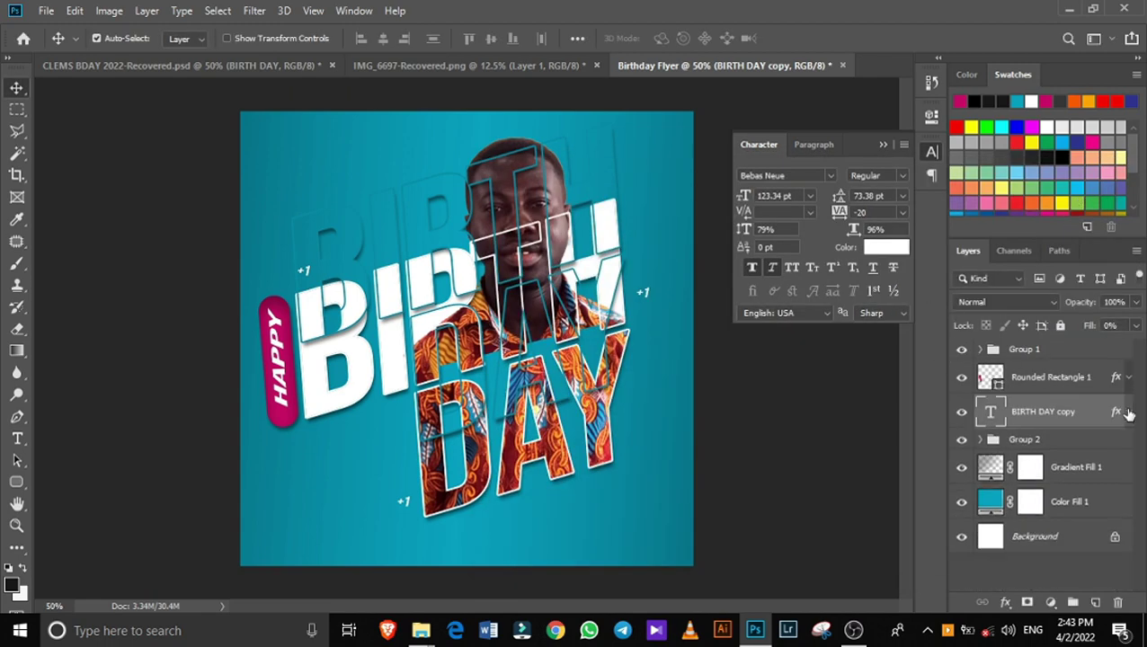
click(1134, 304)
Fade the BIRTH DAY copy to 70%, add a layer mask, and lasso around the lettering
drag(1134, 324, 1110, 327)
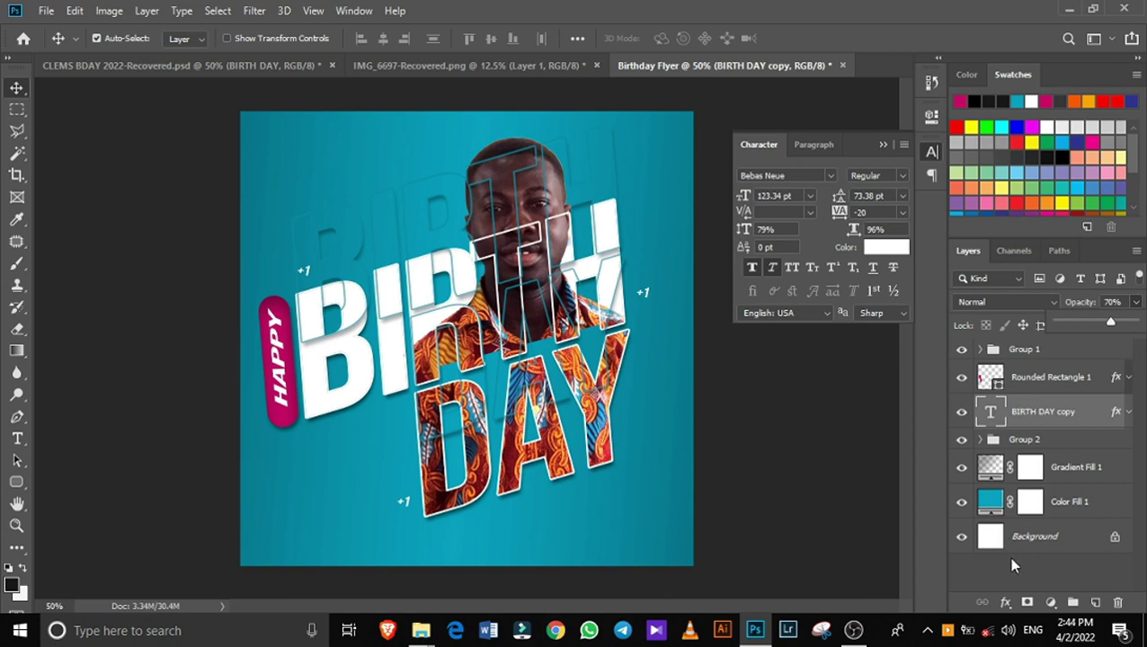
click(1027, 602)
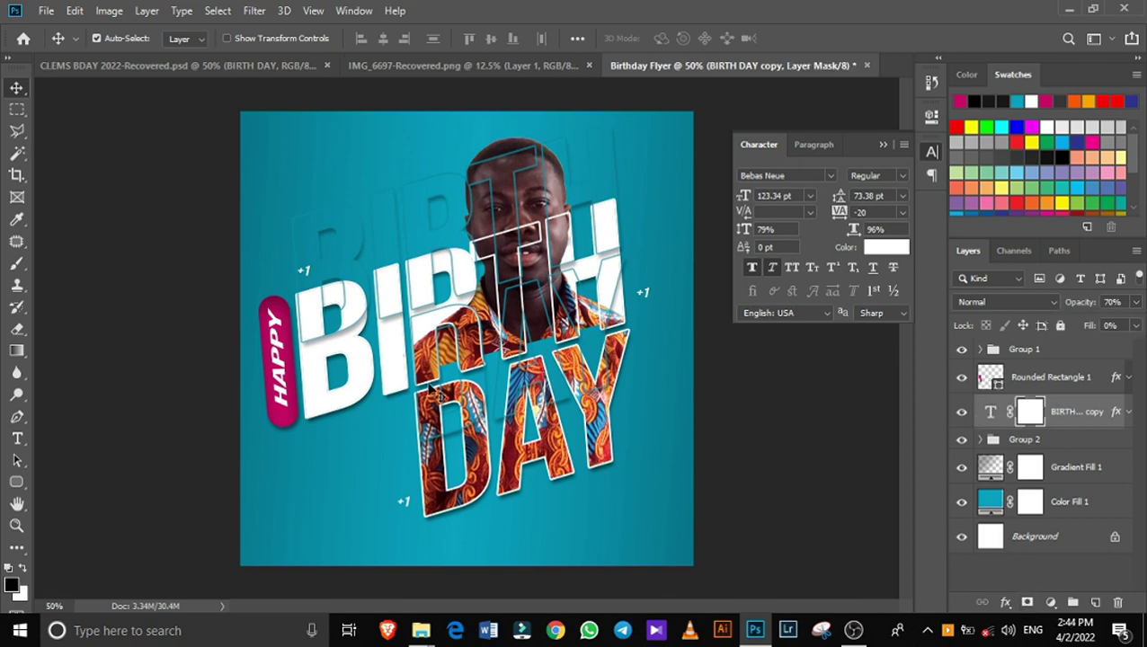
click(16, 263)
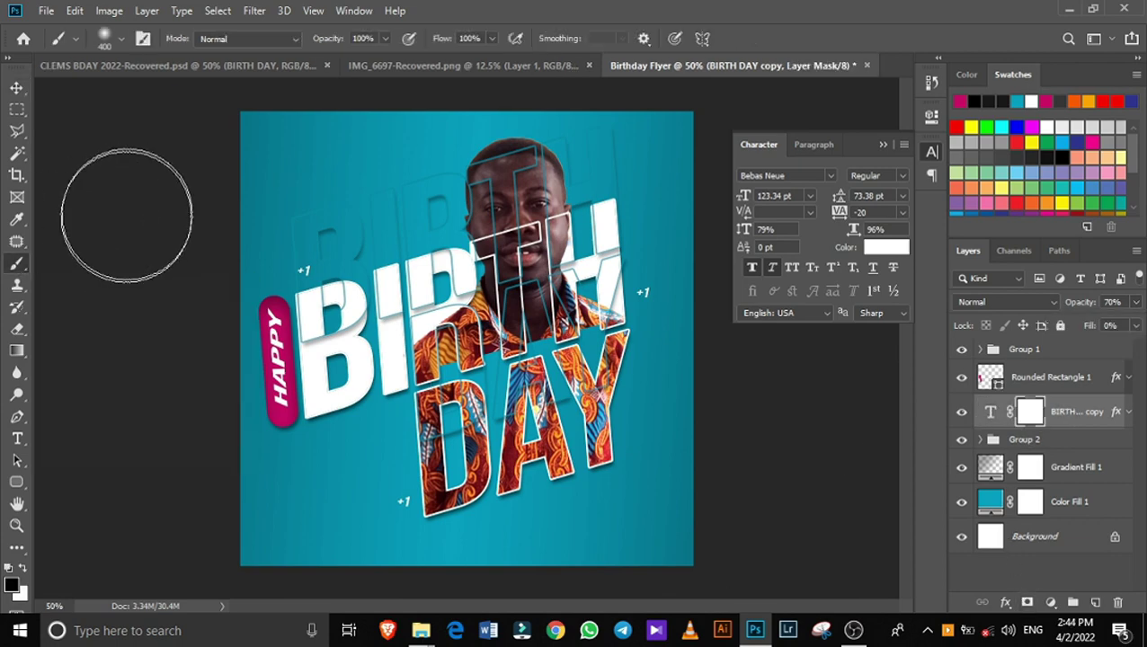
click(16, 131)
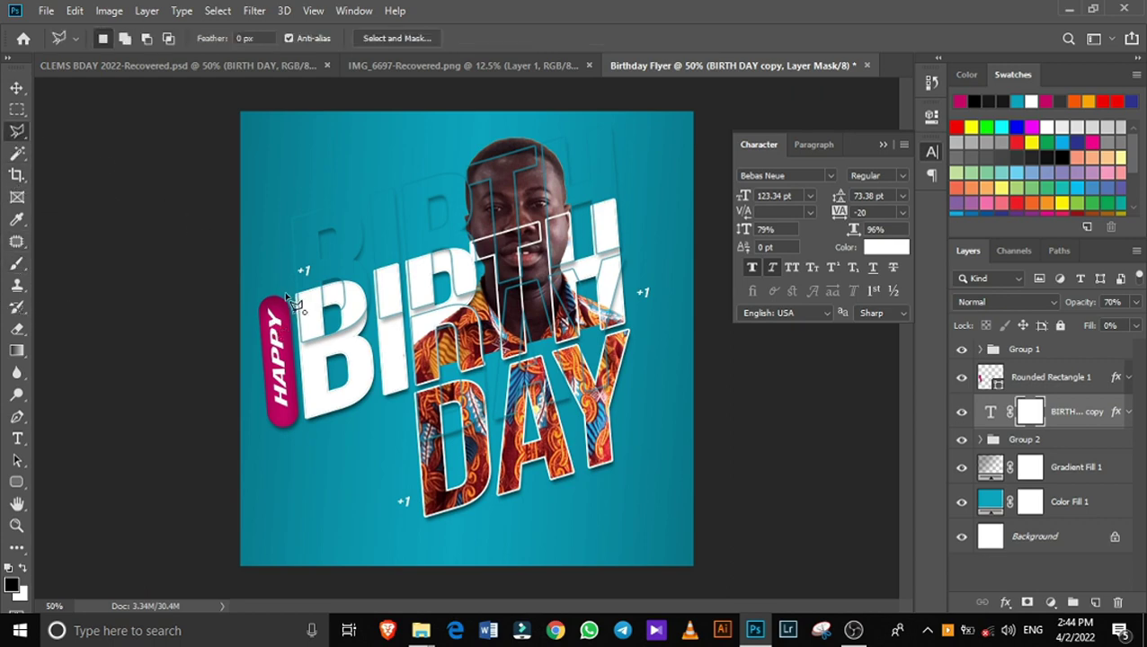
drag(288, 297, 653, 198)
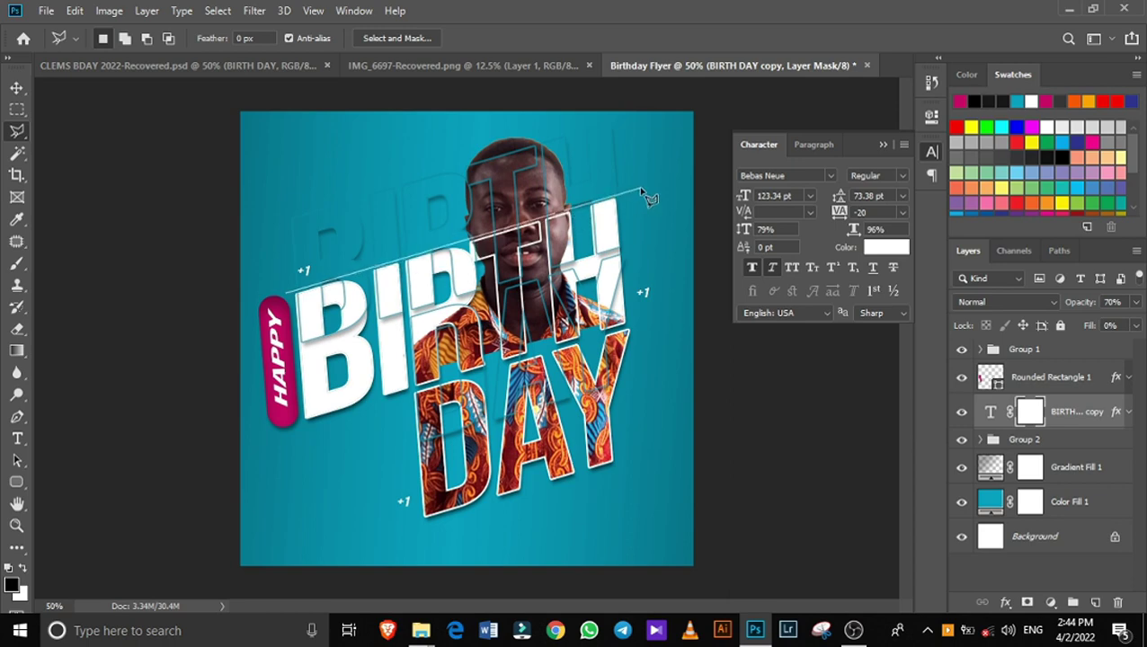
click(647, 191)
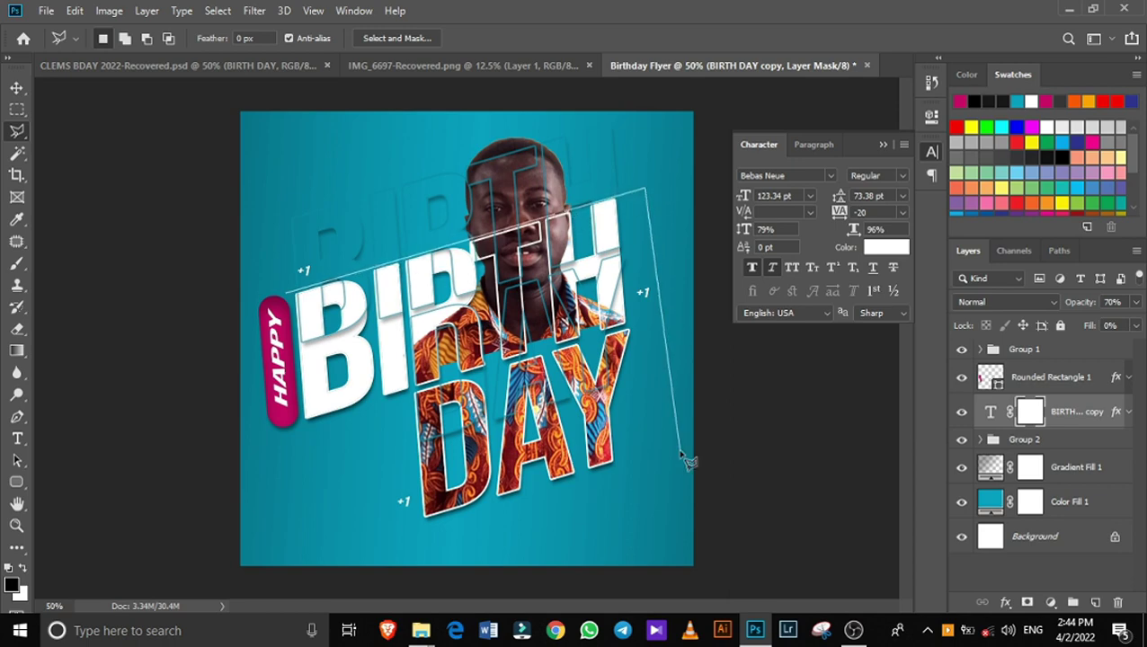
click(663, 396)
click(301, 485)
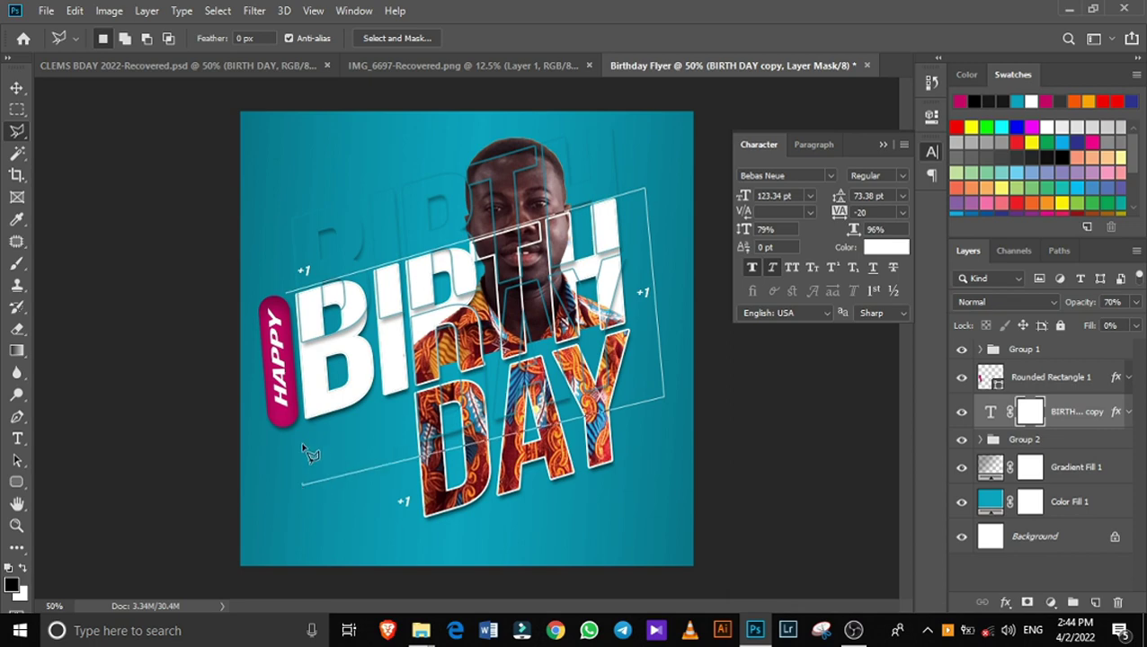
click(287, 293)
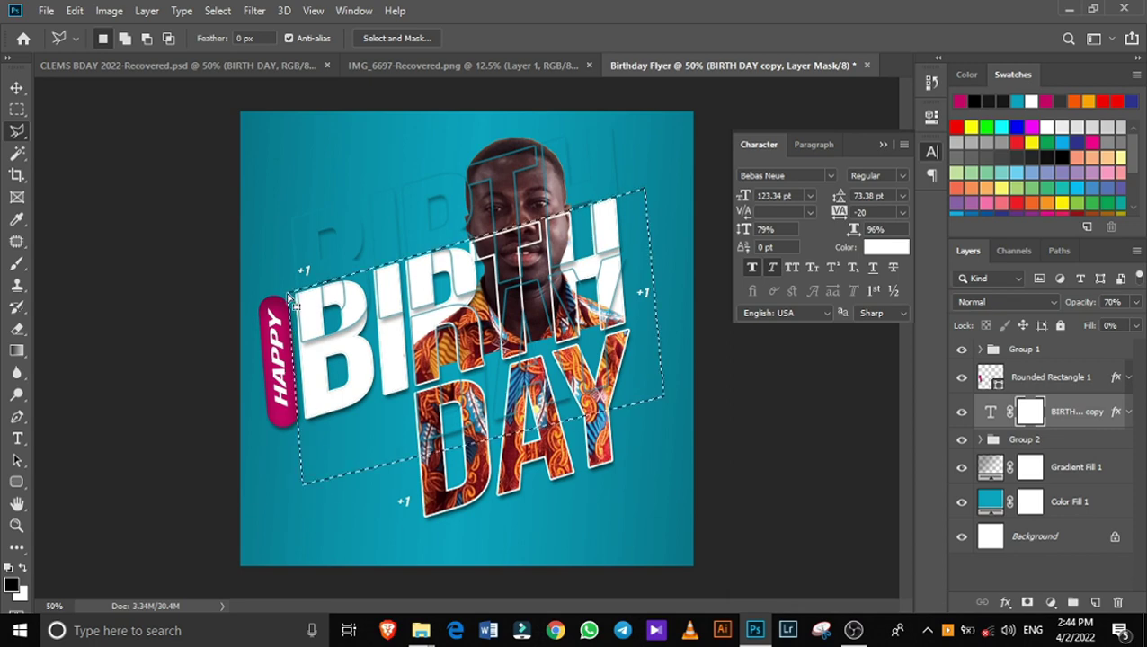
Paint black inside the selection to hide the copy over the lettering, then deselect
click(17, 263)
mouse_move(377, 341)
mouse_down()
mouse_move(616, 232)
mouse_move(431, 288)
mouse_up()
key(bracketleft)
key(bracketleft)
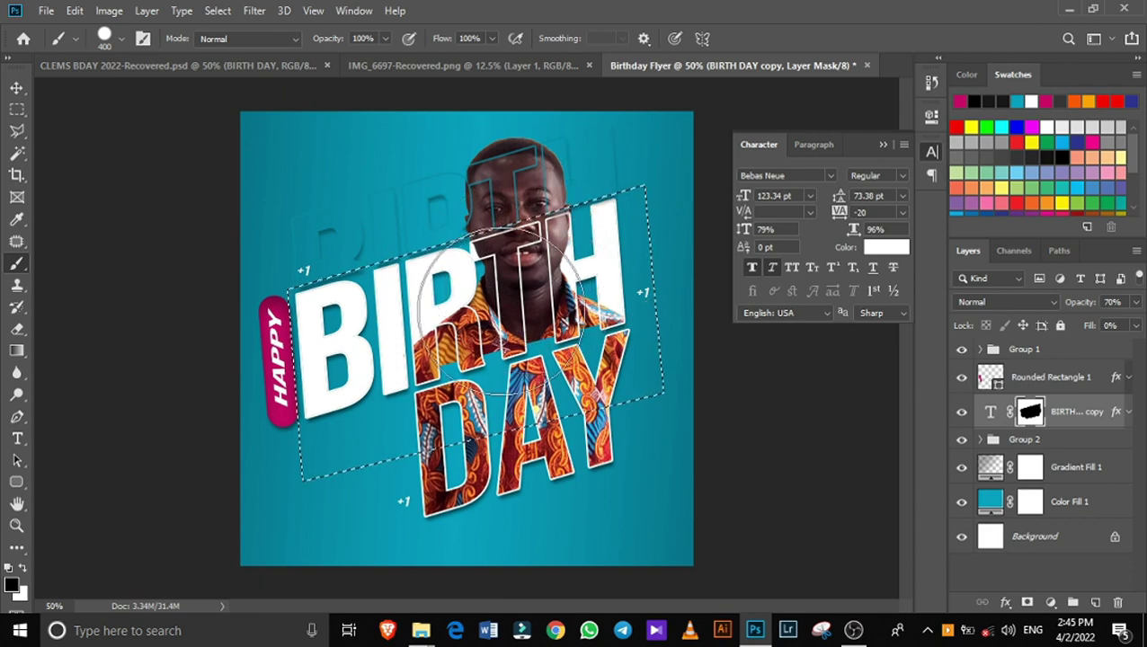
click(15, 90)
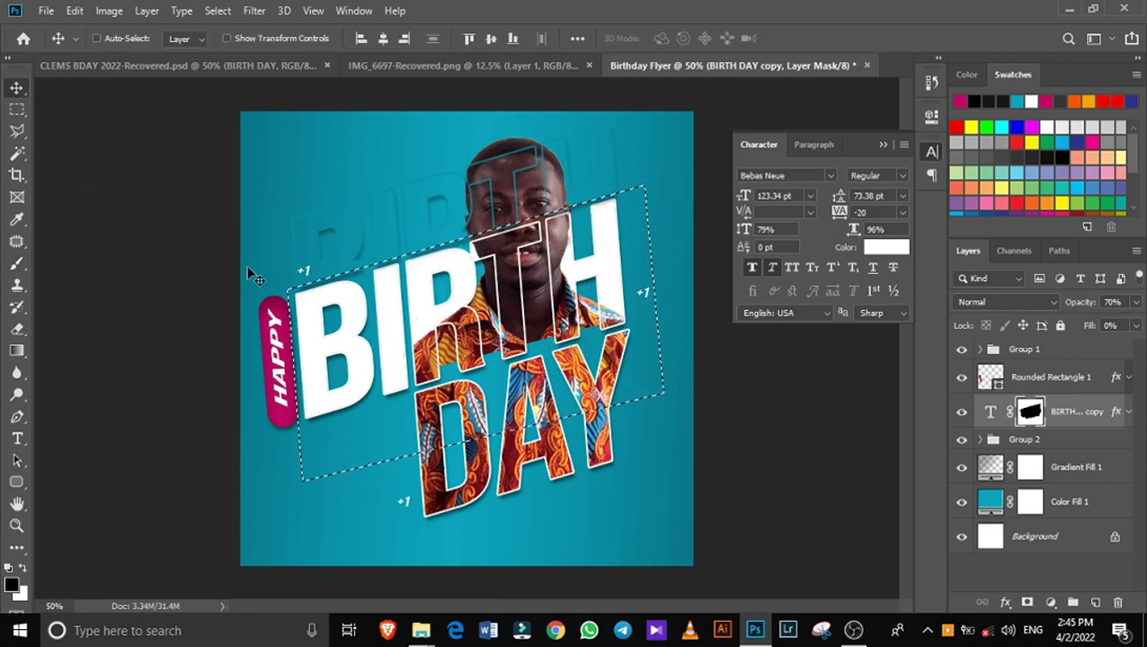
key(ctrl+d)
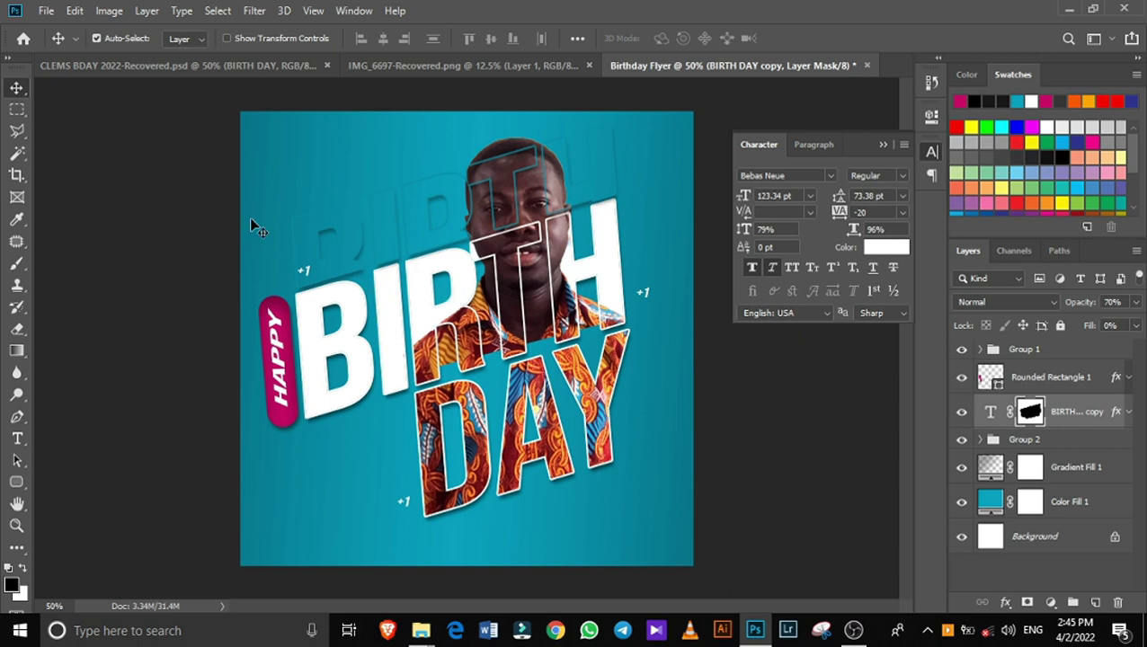
Lasso the top of the man's head and paint white to reveal the outline there
click(16, 132)
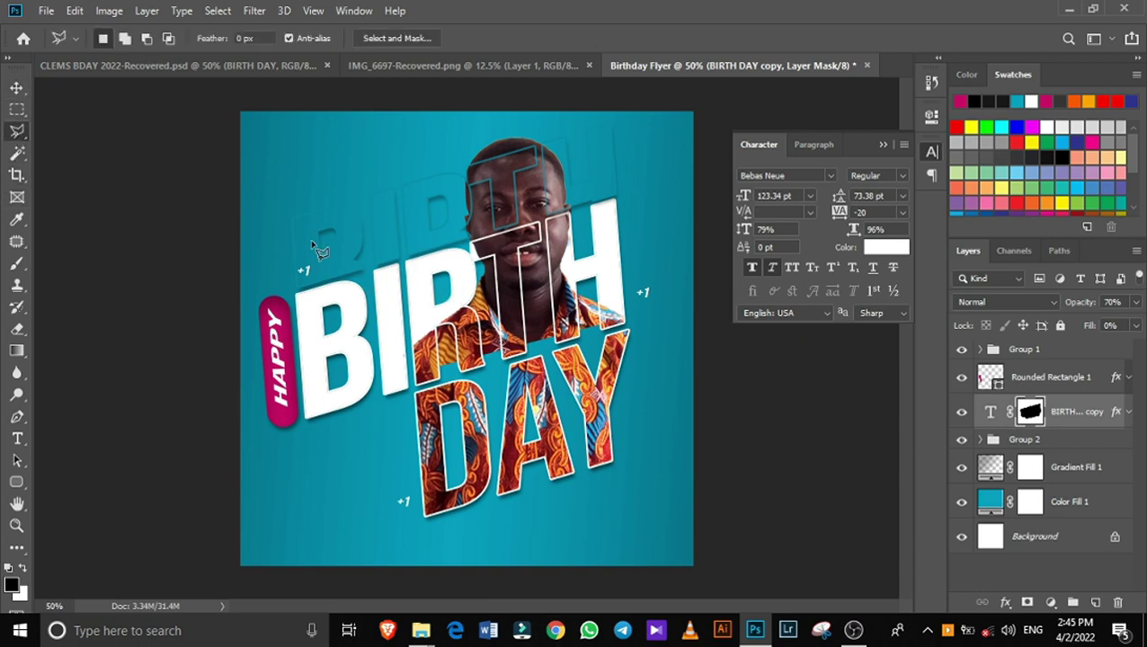
key(ctrl+plus)
key(ctrl+plus)
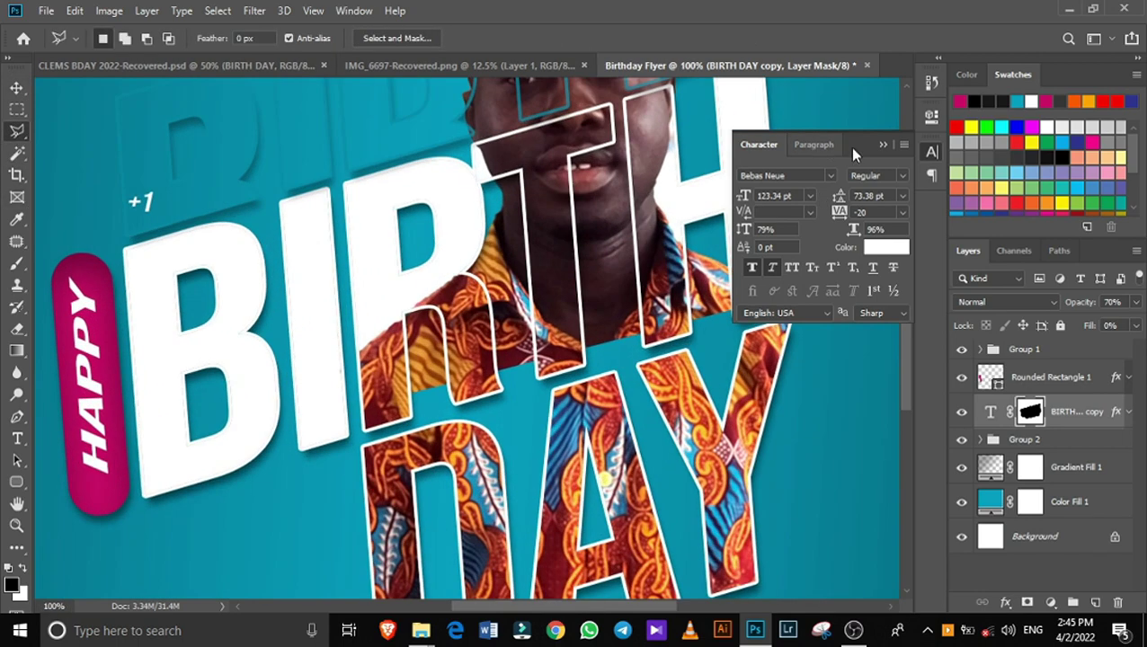
click(882, 144)
scroll(739, 208, up, 3)
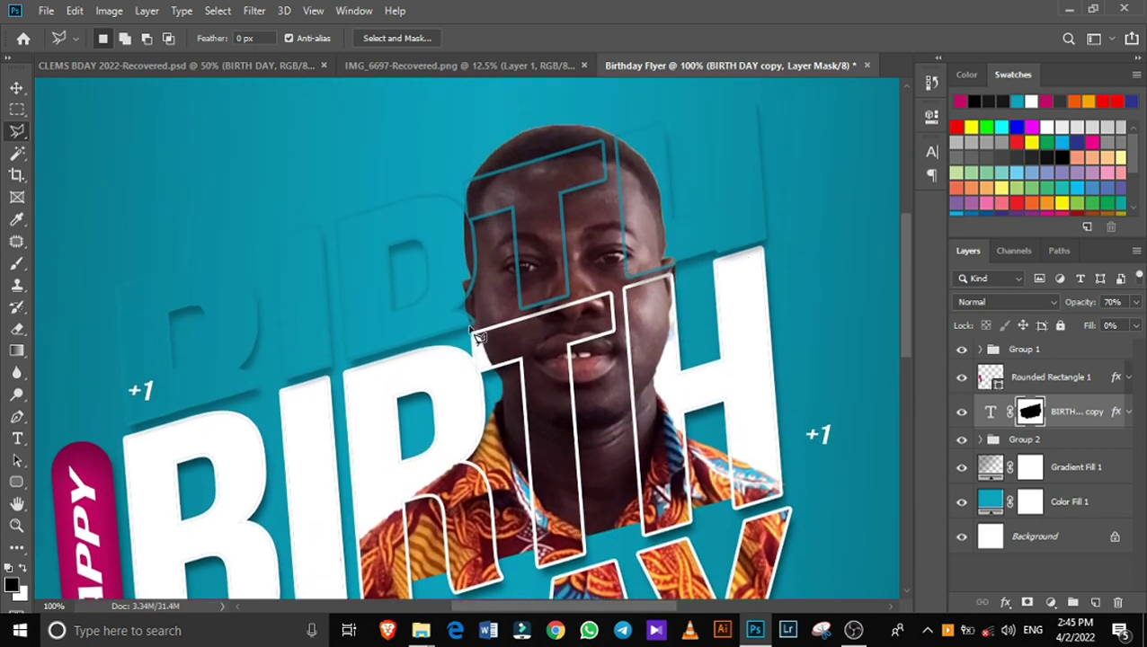
mouse_move(445, 313)
mouse_down()
mouse_move(462, 207)
mouse_move(544, 154)
mouse_move(649, 123)
mouse_move(680, 259)
mouse_move(473, 334)
mouse_up()
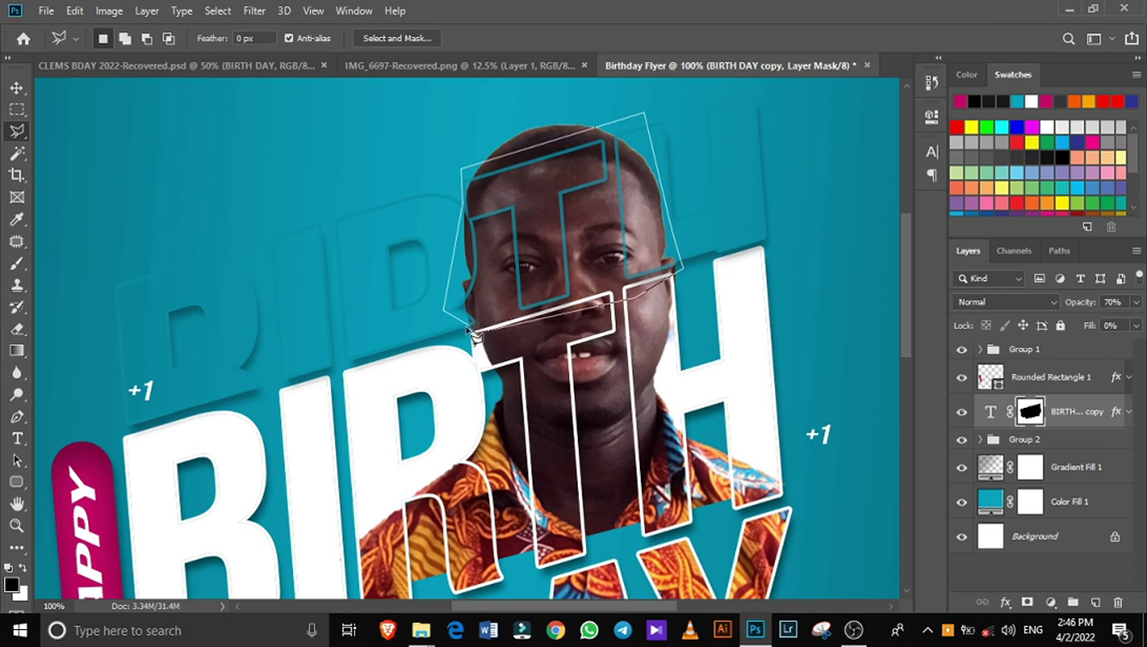
click(477, 335)
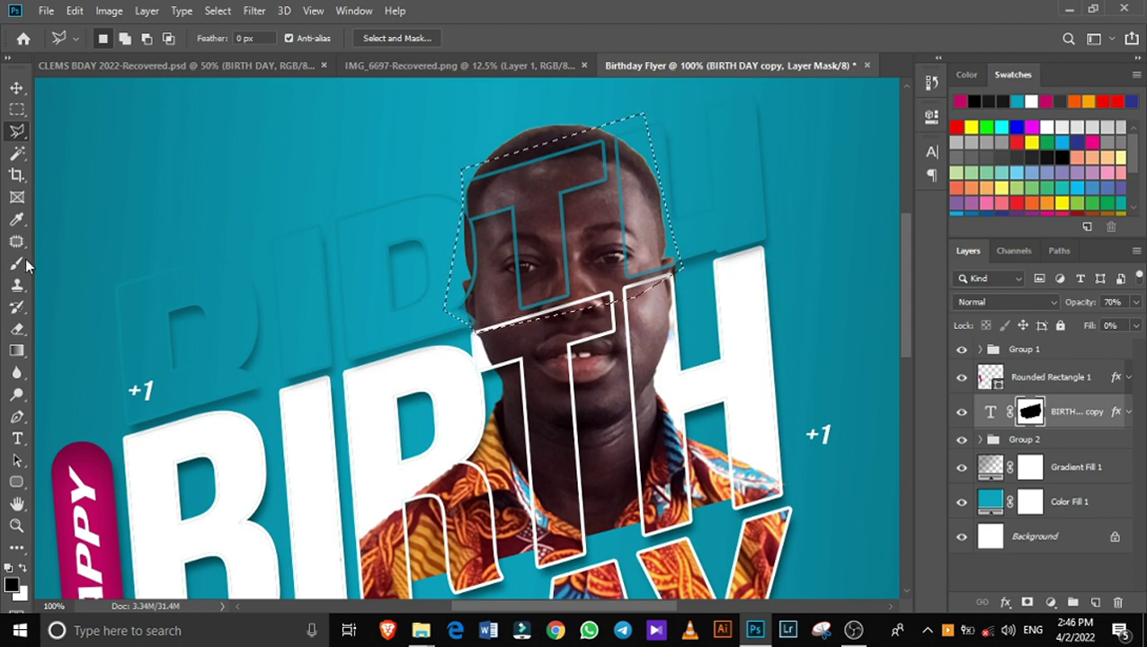
key(b)
key(ctrl+minus)
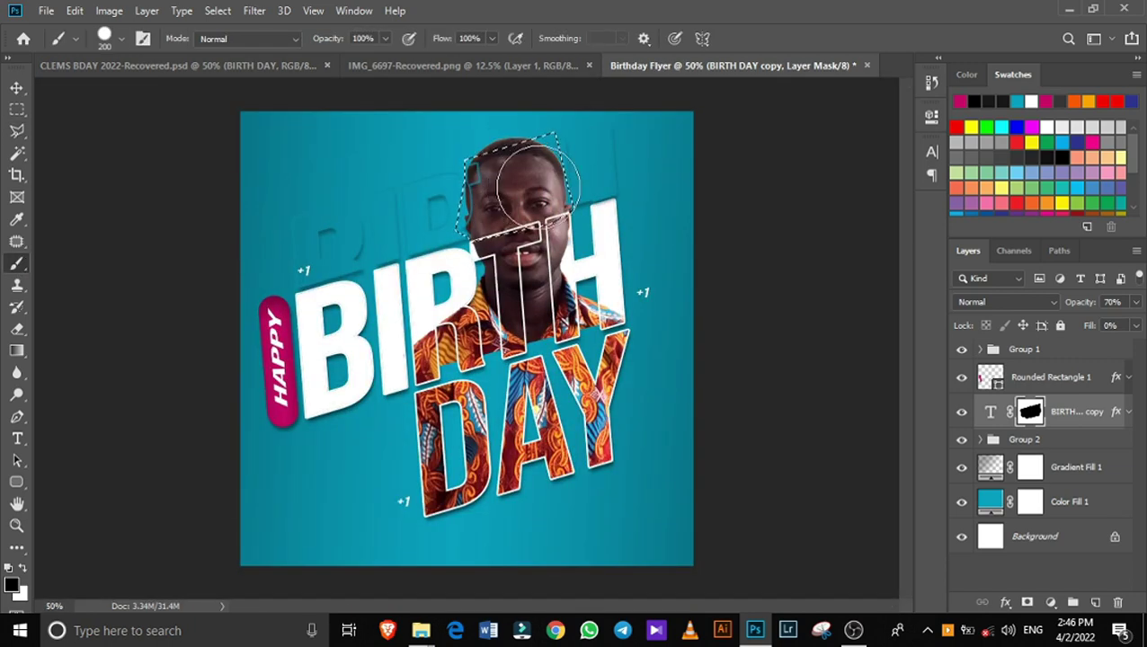
drag(508, 155, 508, 202)
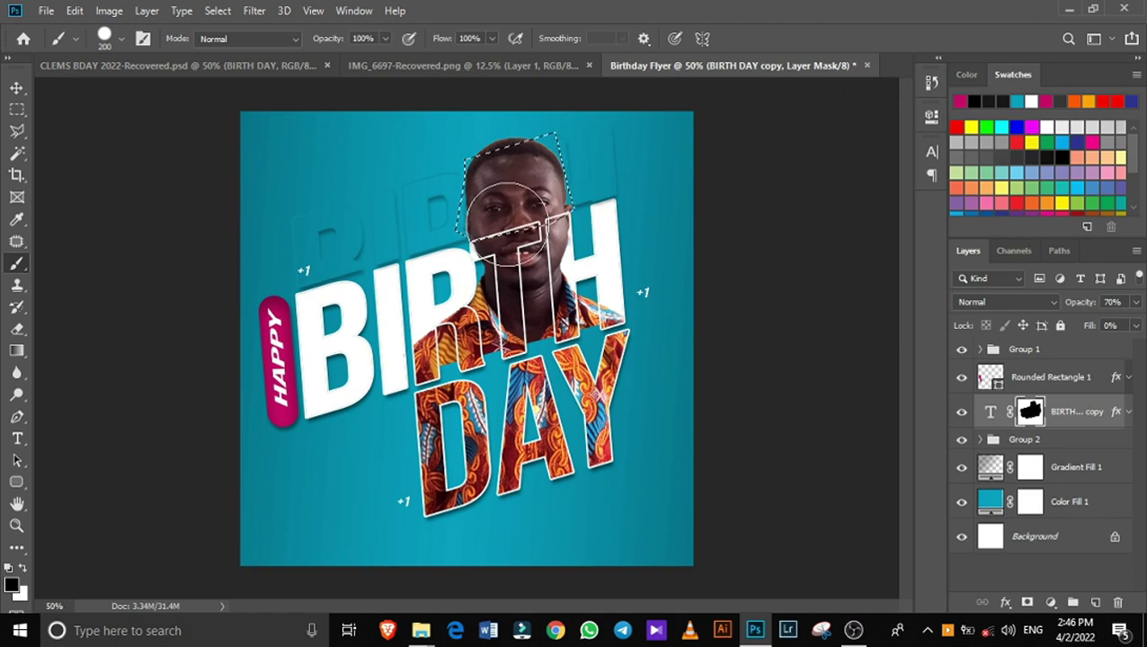
key(v)
key(ctrl+d)
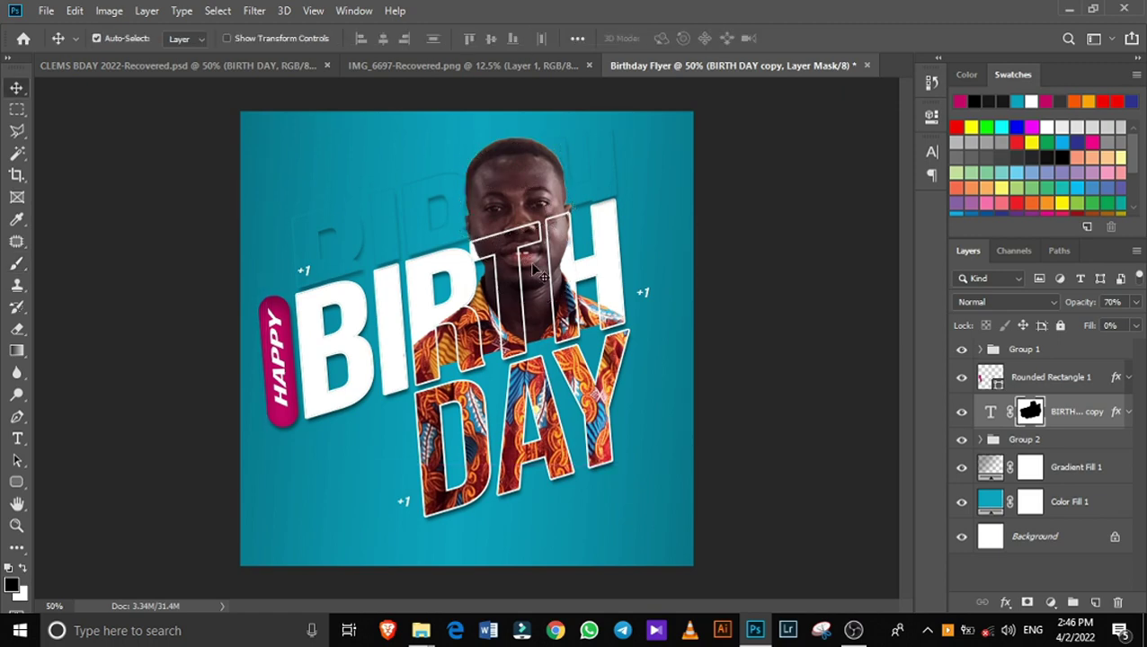
Add a new layer named Shadow above Rounded Rectangle 1
click(1077, 381)
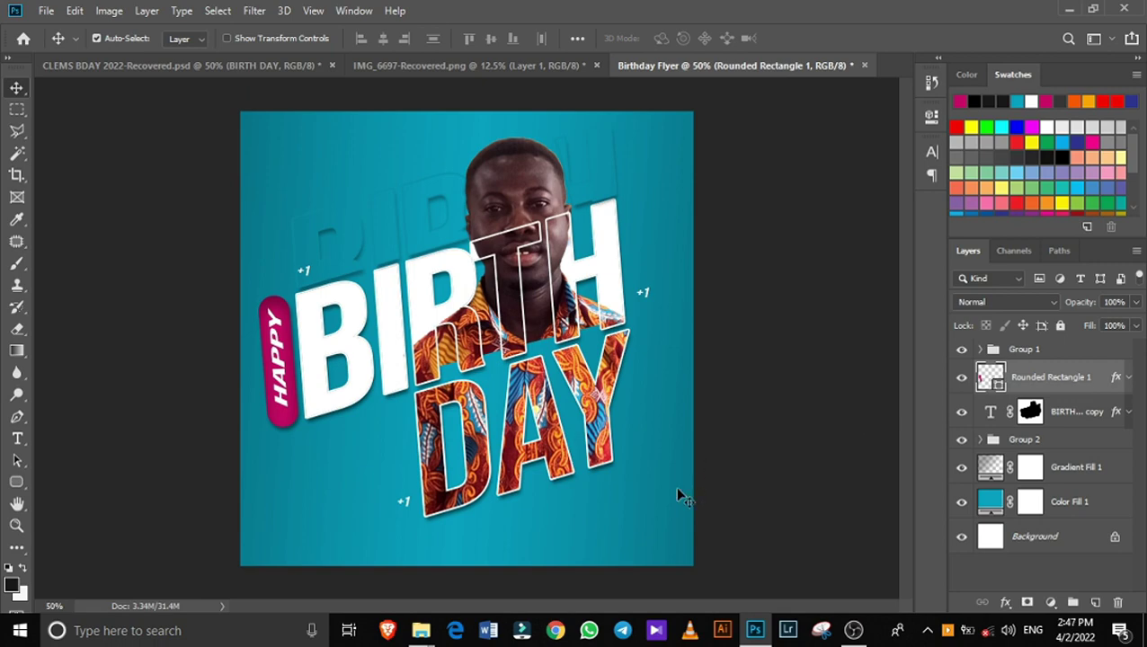
click(1095, 602)
double_click(1026, 377)
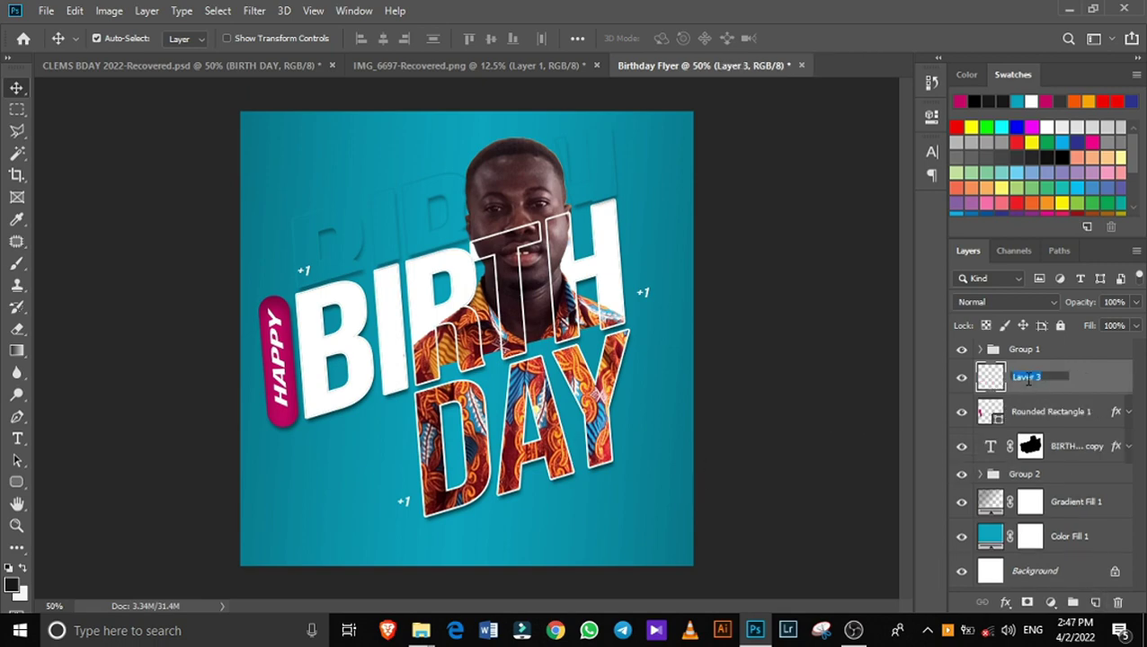
text(Shadow)
key(Return)
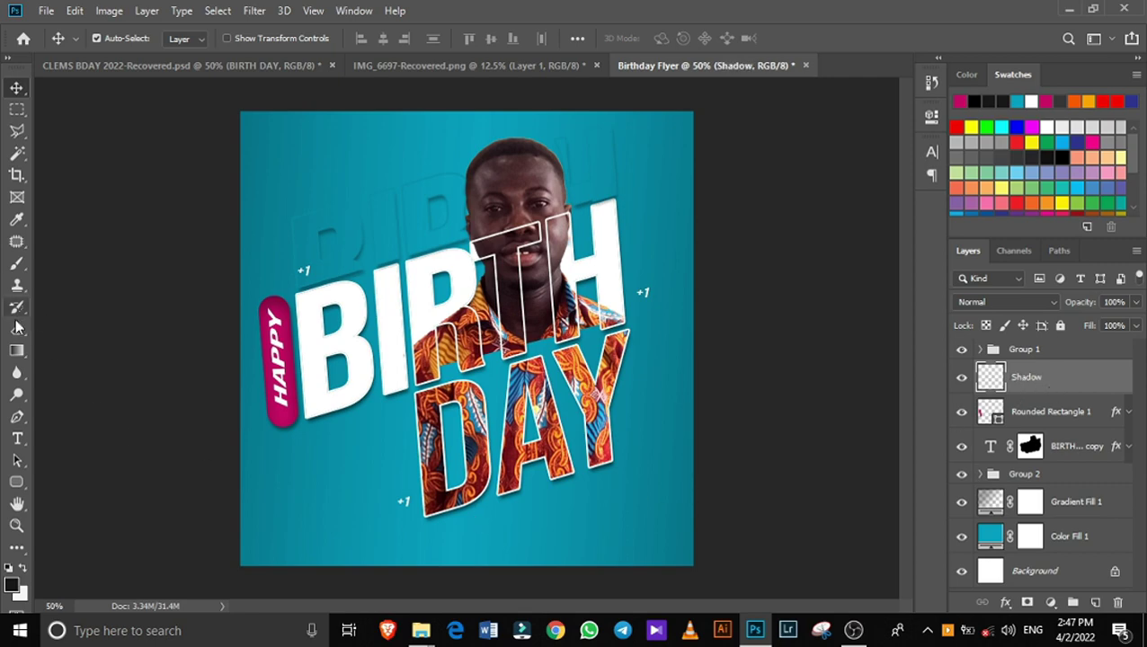
Paint a near-black grey shadow under DAY with a 400 px brush
click(12, 265)
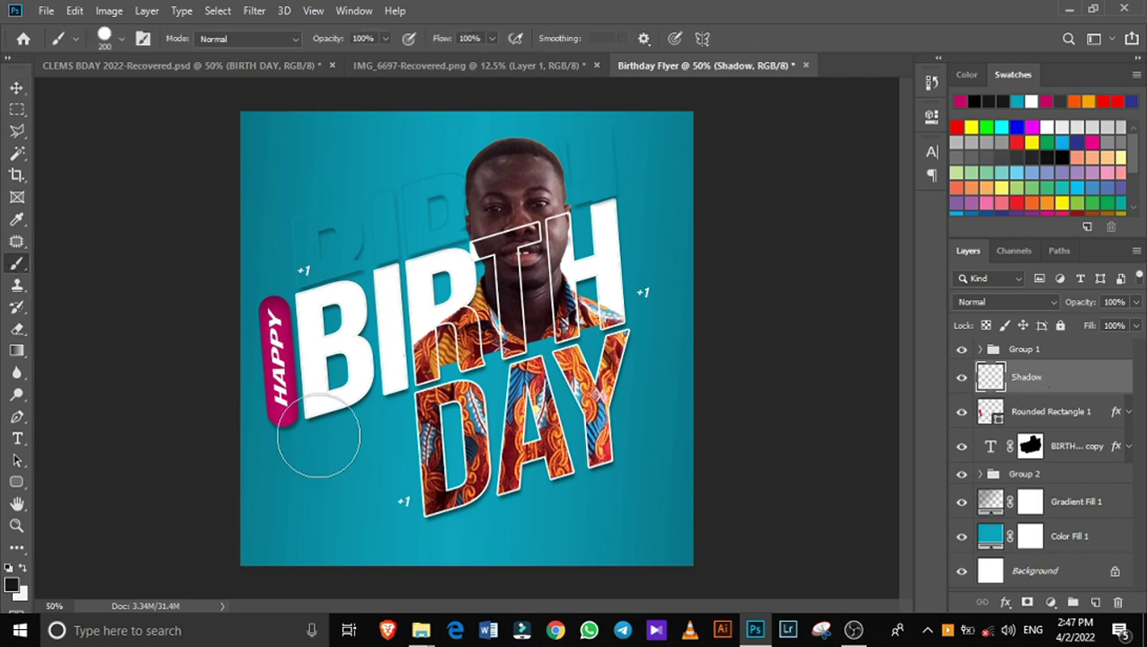
right_click(386, 472)
key(Return)
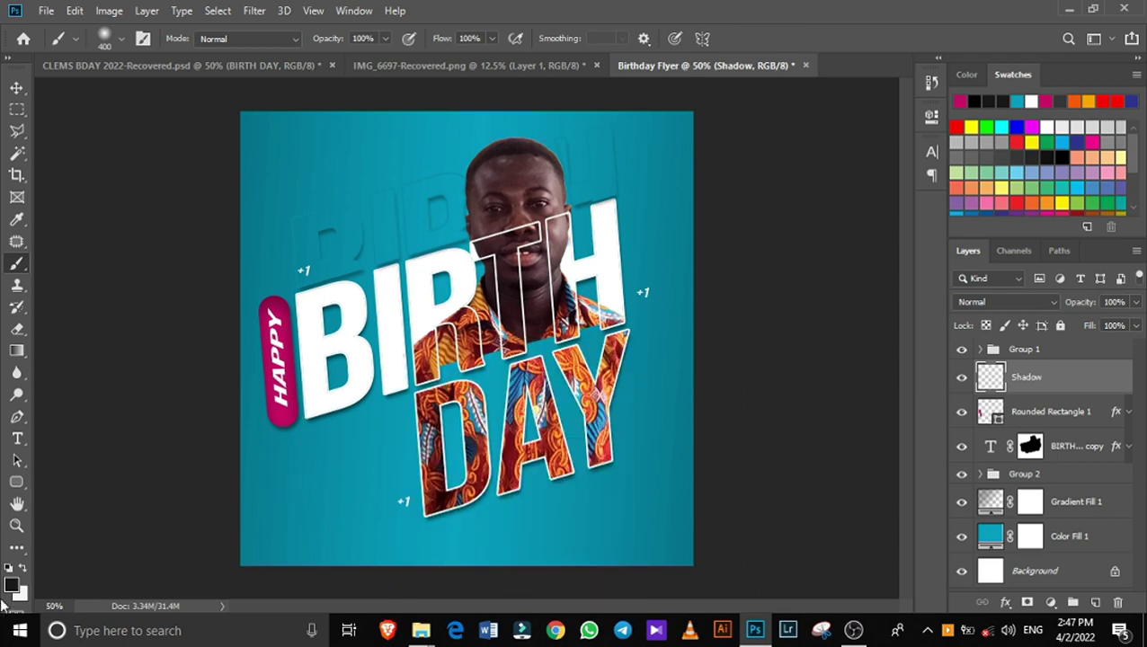
click(11, 585)
drag(709, 489, 708, 500)
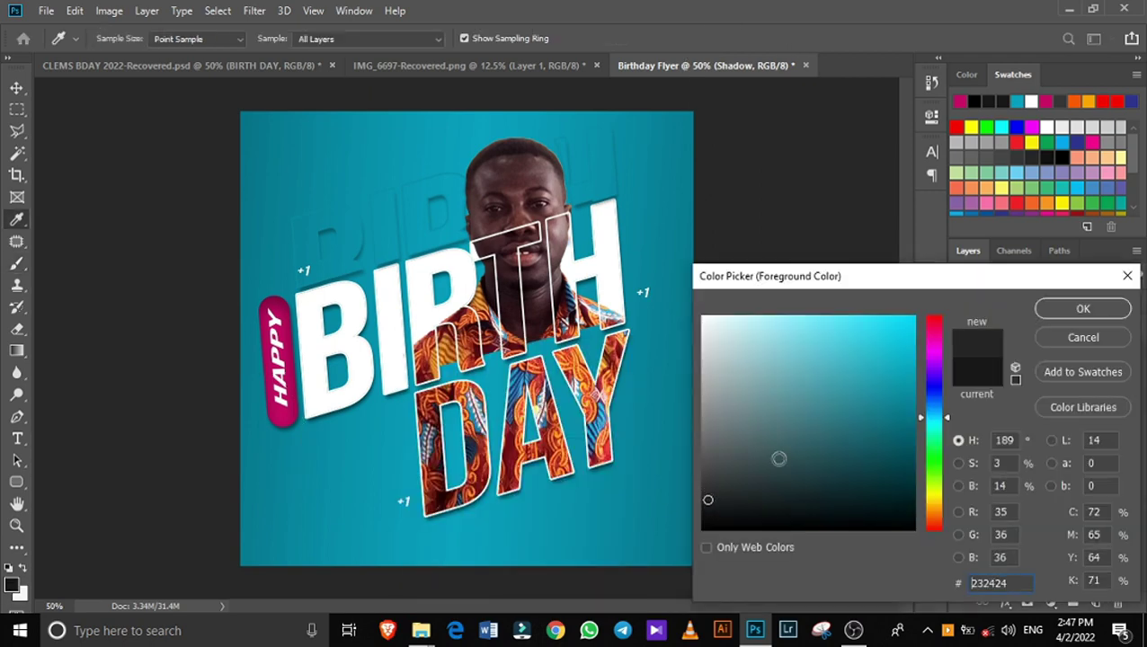
click(1083, 308)
drag(440, 503, 503, 517)
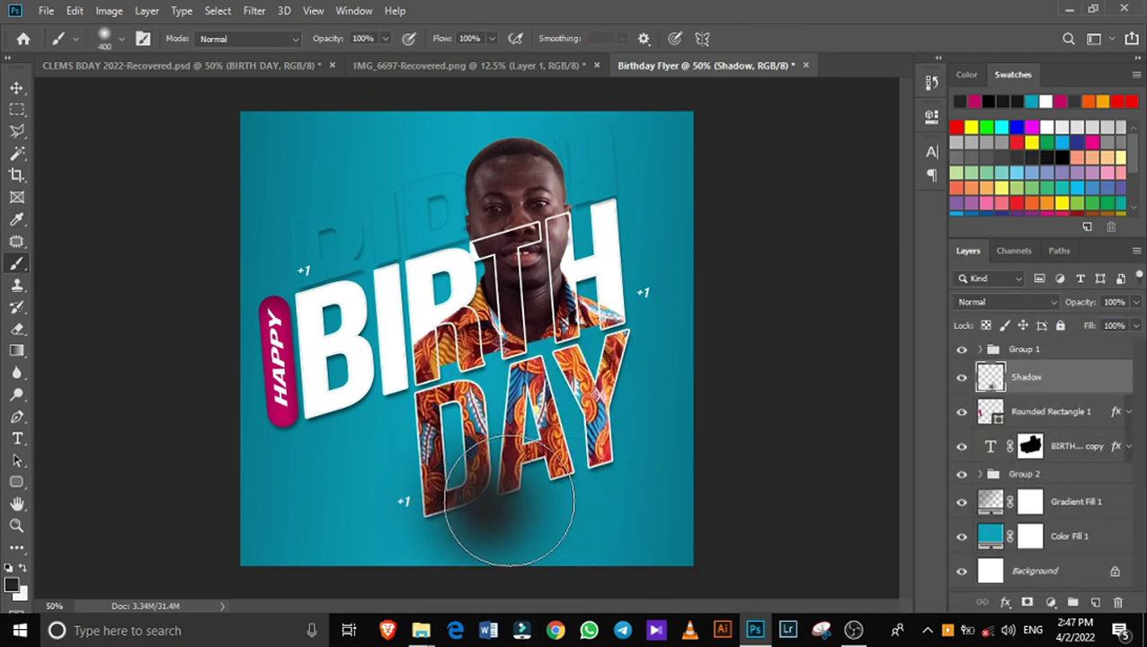
Free-transform the shadow flatter, narrower and slightly tilted beneath DAY
key(v)
key(ctrl+t)
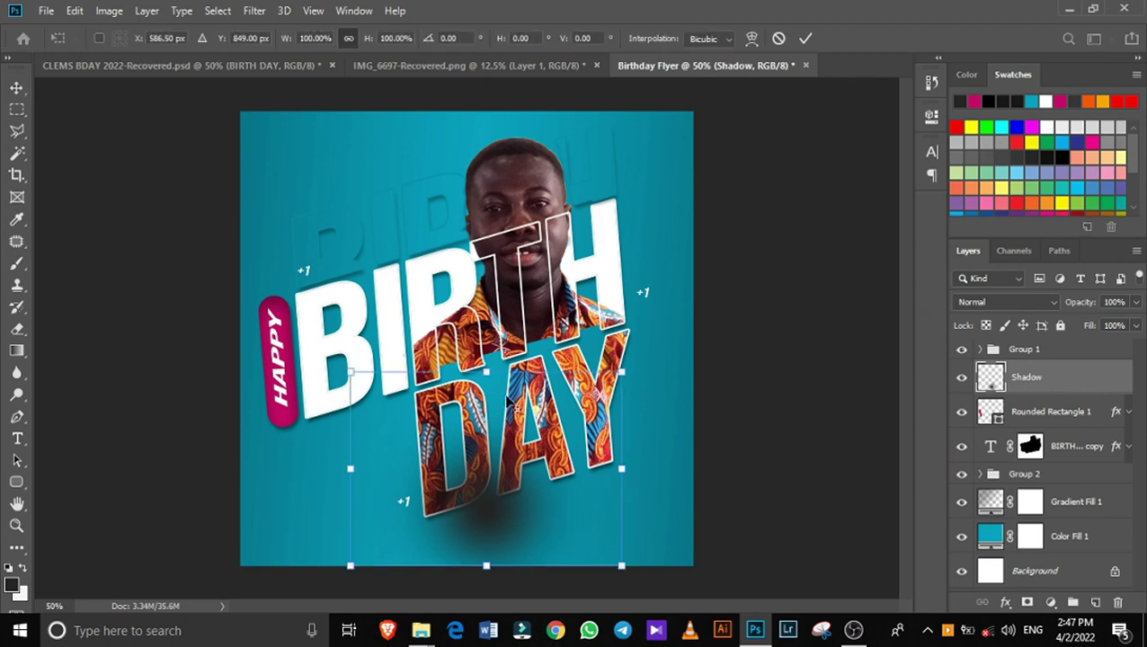
mouse_move(529, 566)
mouse_down()
mouse_move(528, 481)
mouse_move(542, 530)
mouse_up()
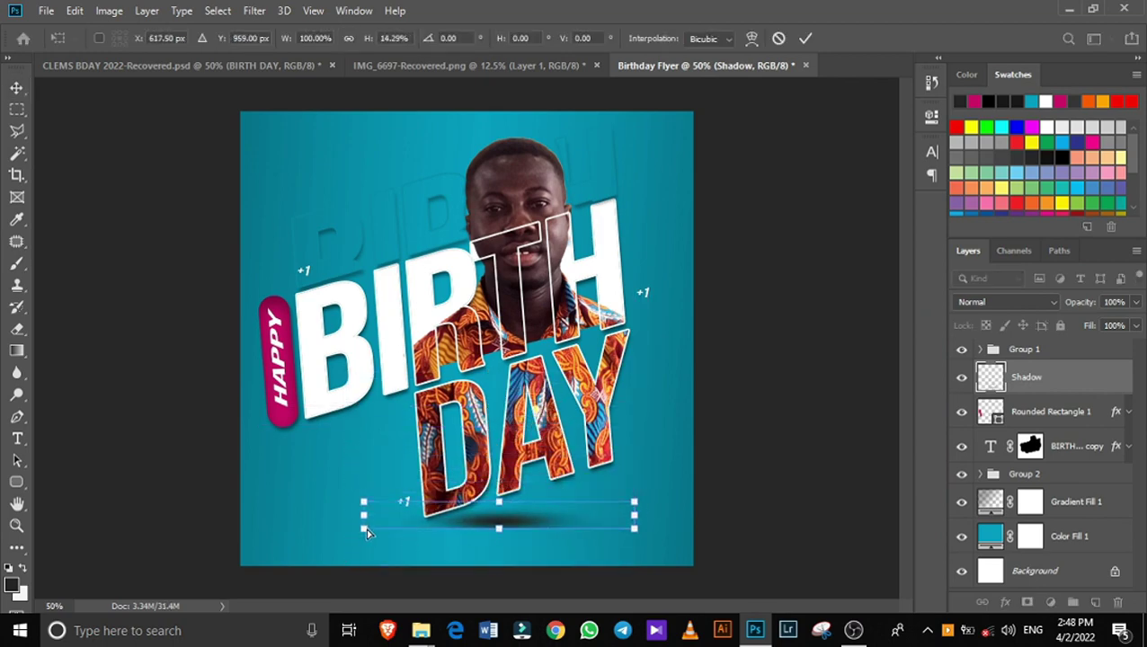
drag(367, 532, 372, 534)
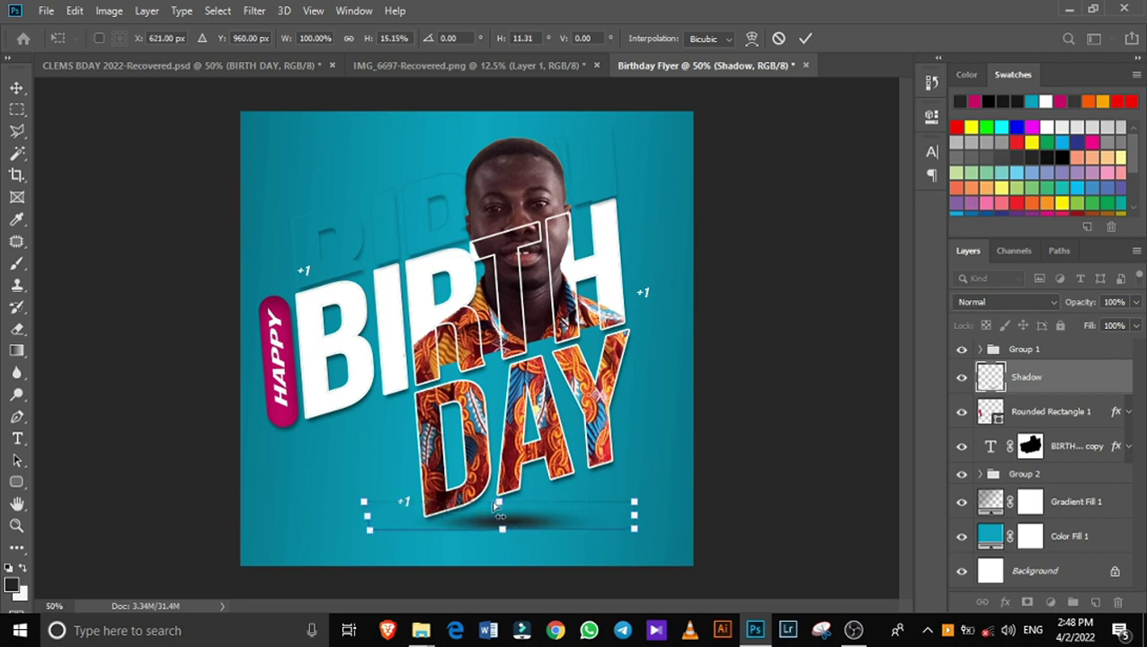
drag(498, 505, 481, 501)
drag(620, 503, 621, 497)
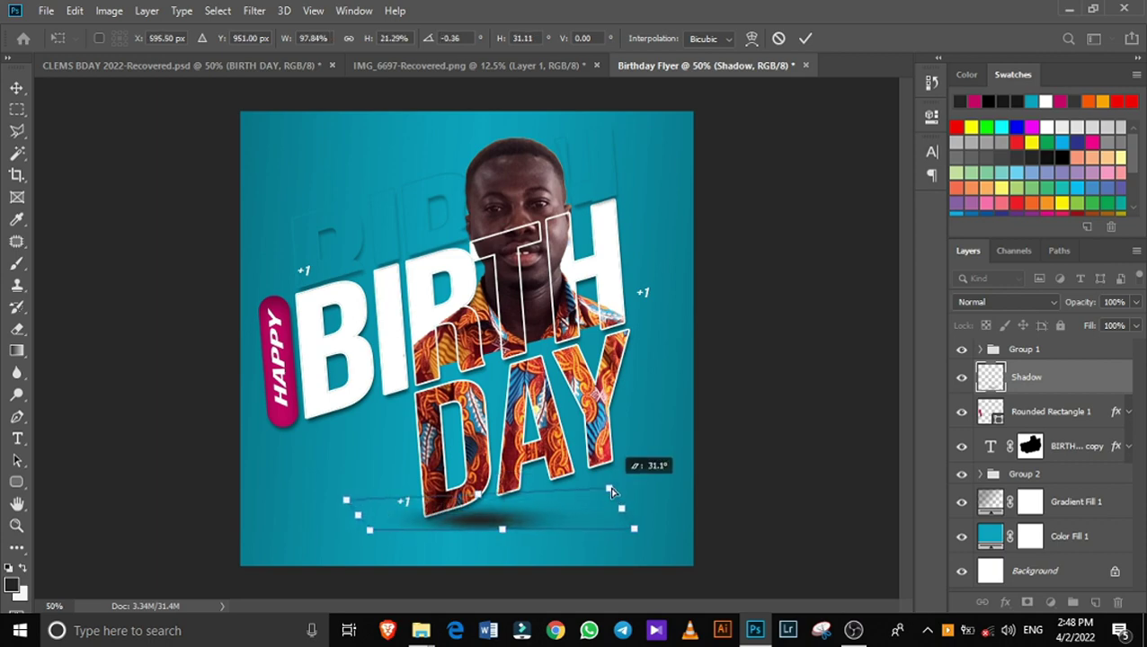
drag(485, 504, 484, 501)
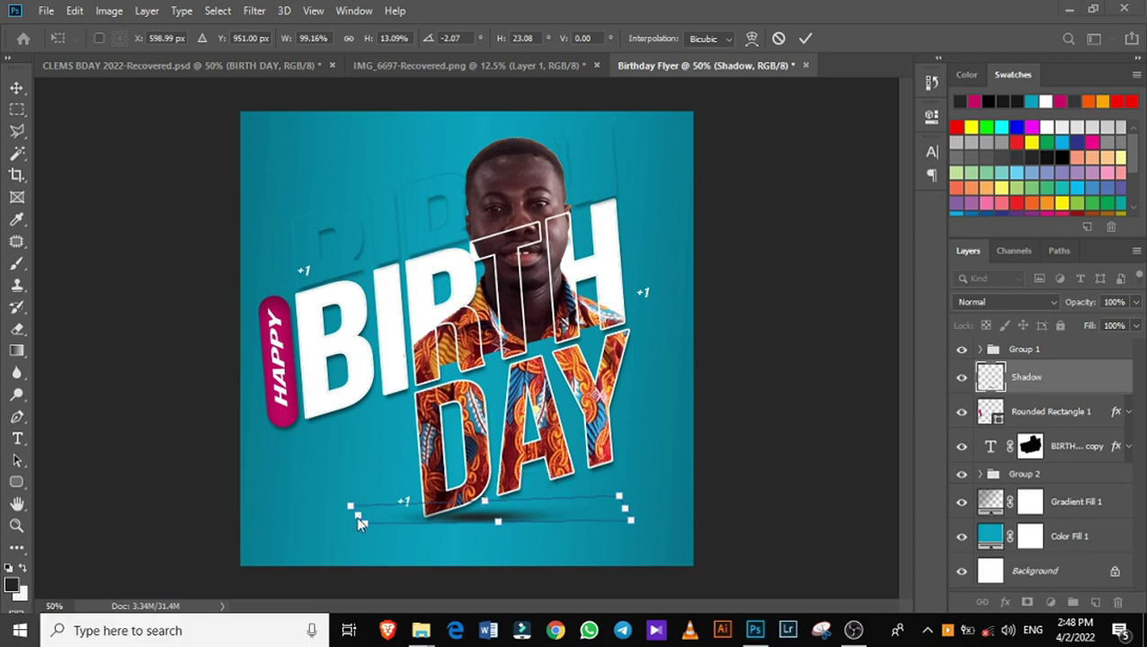
drag(358, 516, 378, 520)
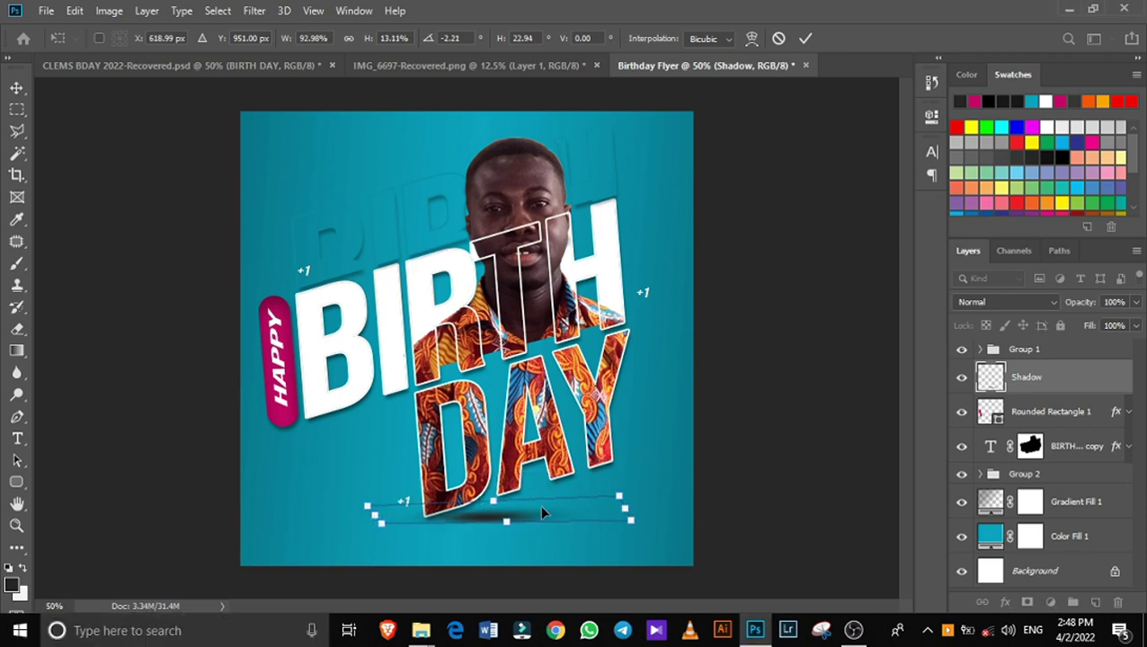
drag(624, 508, 593, 506)
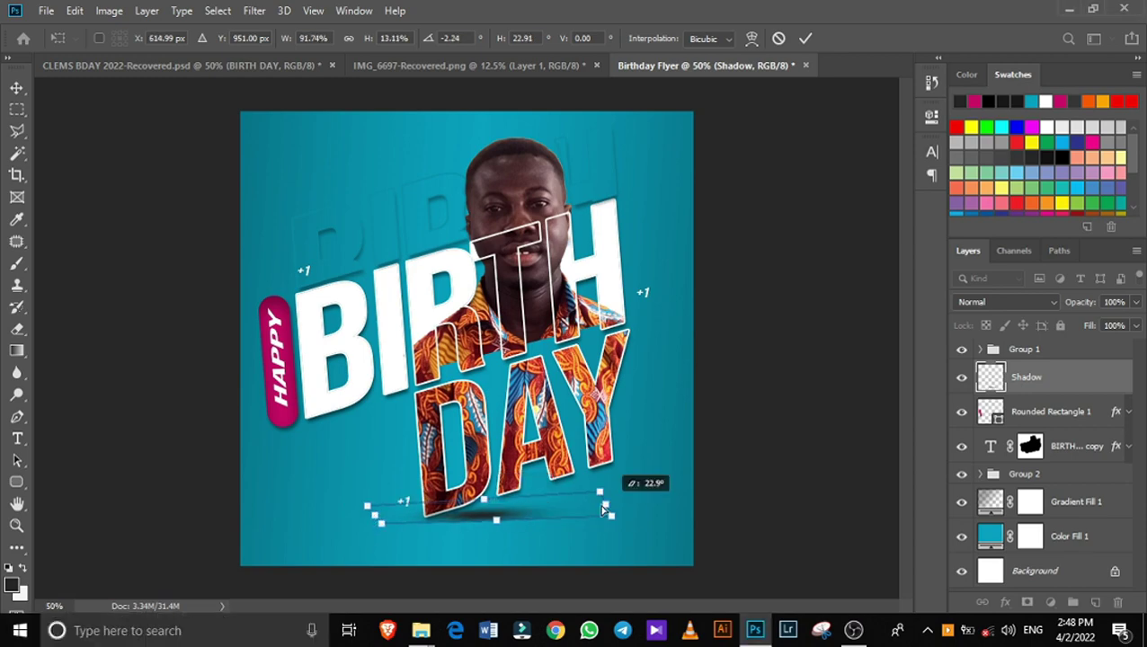
click(806, 39)
Set up the Eraser to soften the shadow, then bring up the layer's opacity setting
key(e)
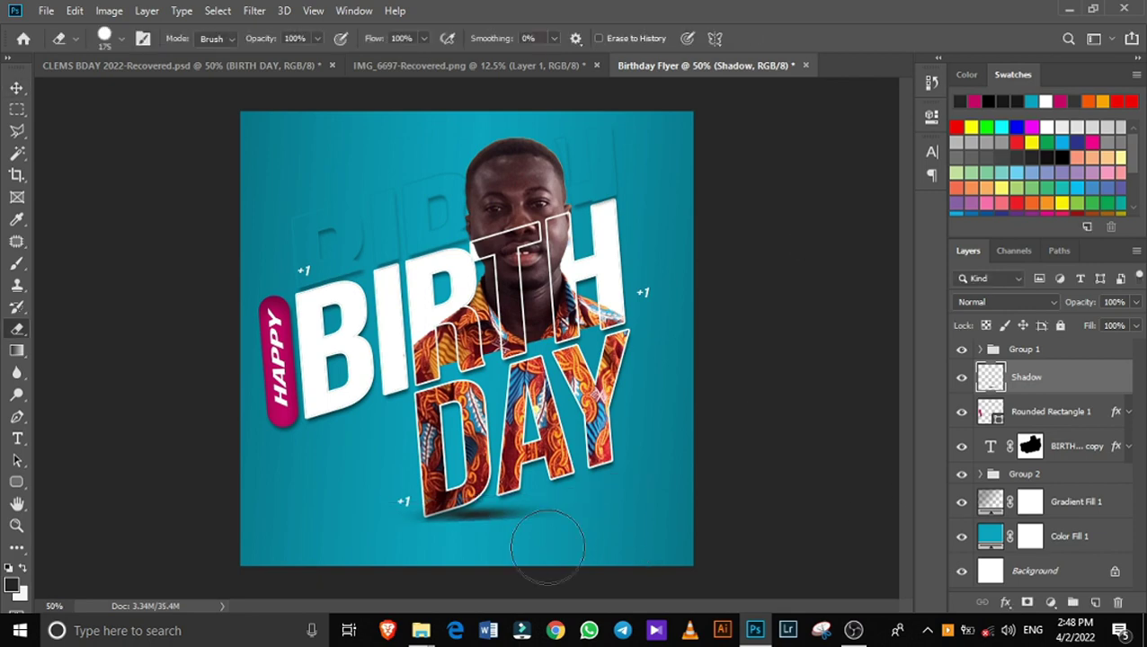
right_click(545, 544)
key(Escape)
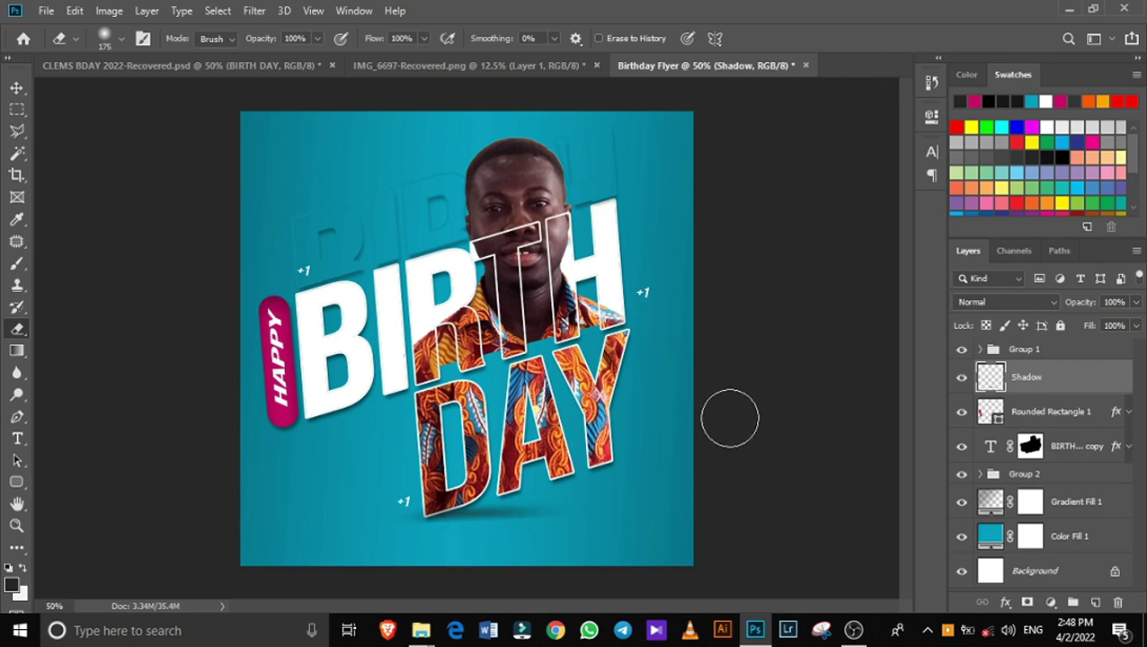
key(v)
click(1135, 303)
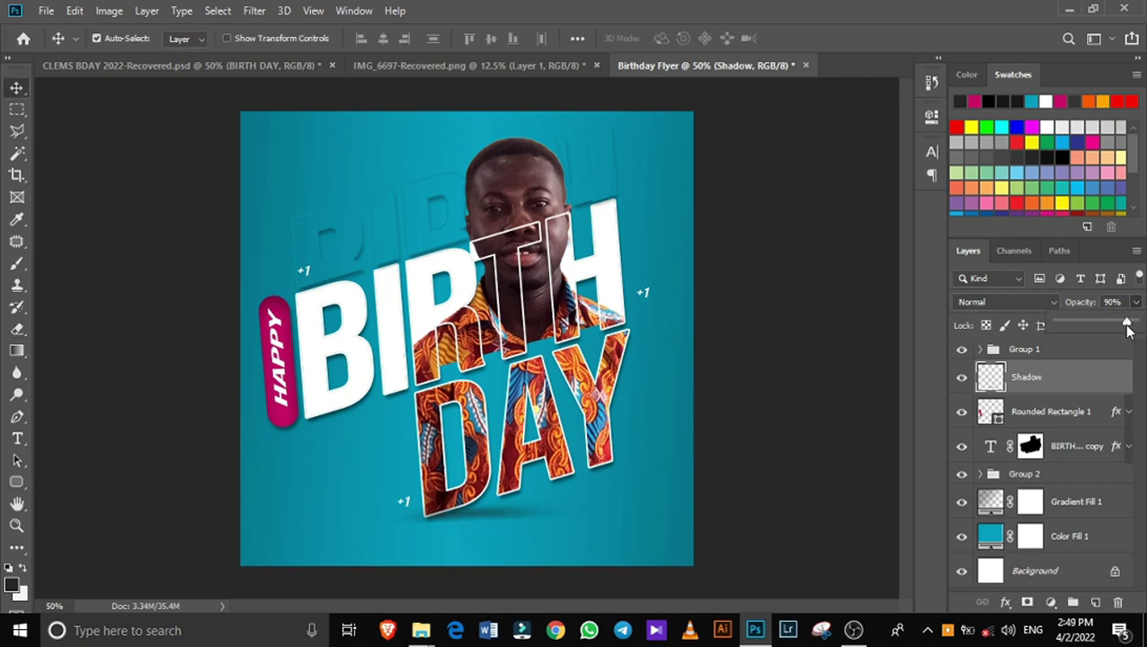
Set the Shadow opacity to 93% and add a text line with the celebrant's name near DAY
click(932, 346)
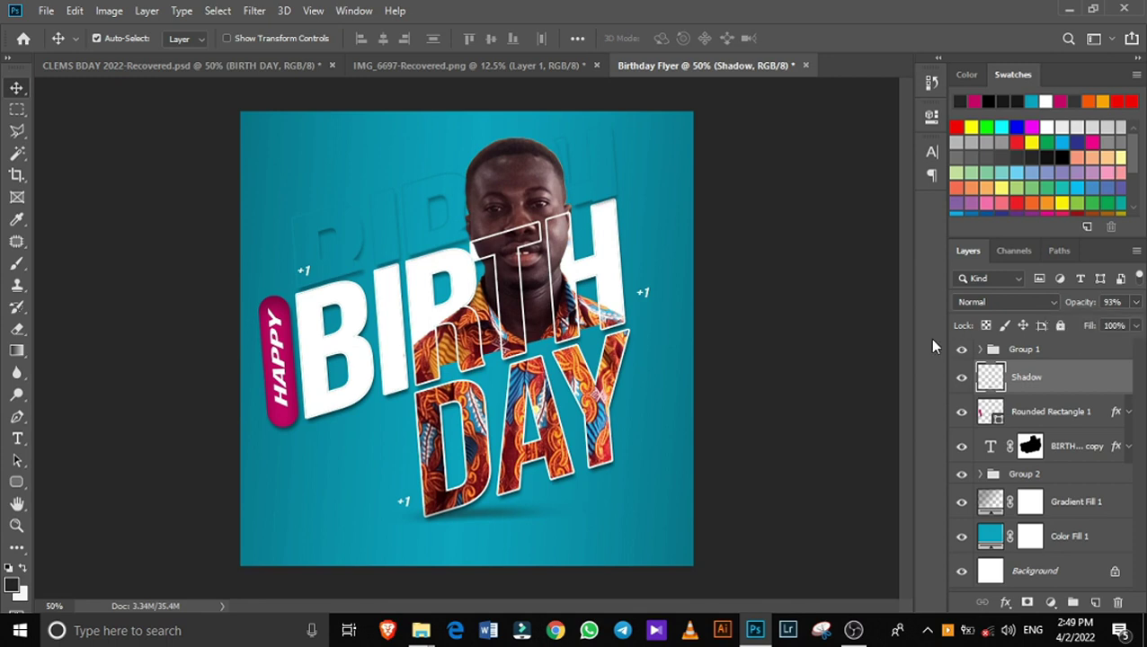
key(t)
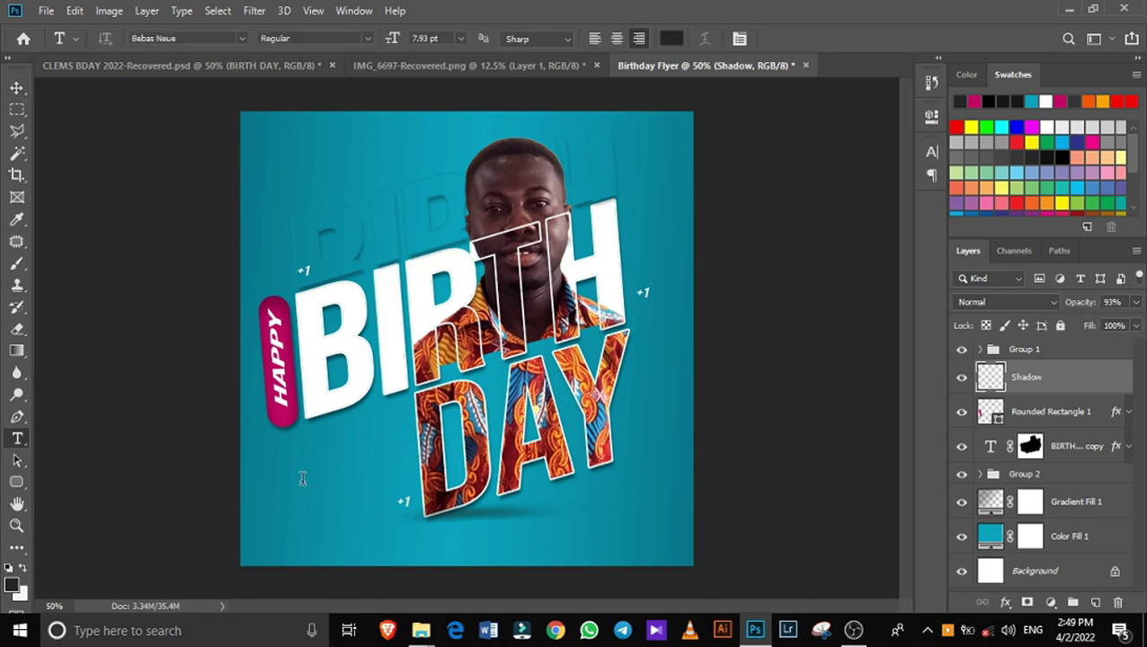
click(289, 501)
drag(315, 518, 380, 508)
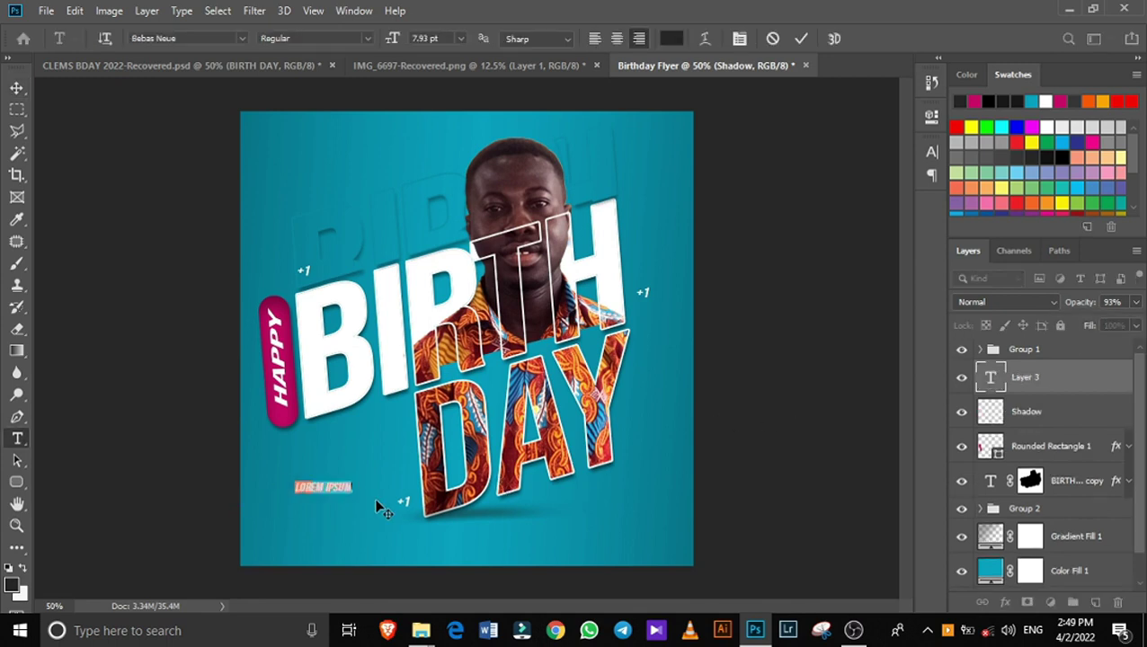
text(CLEMENT)
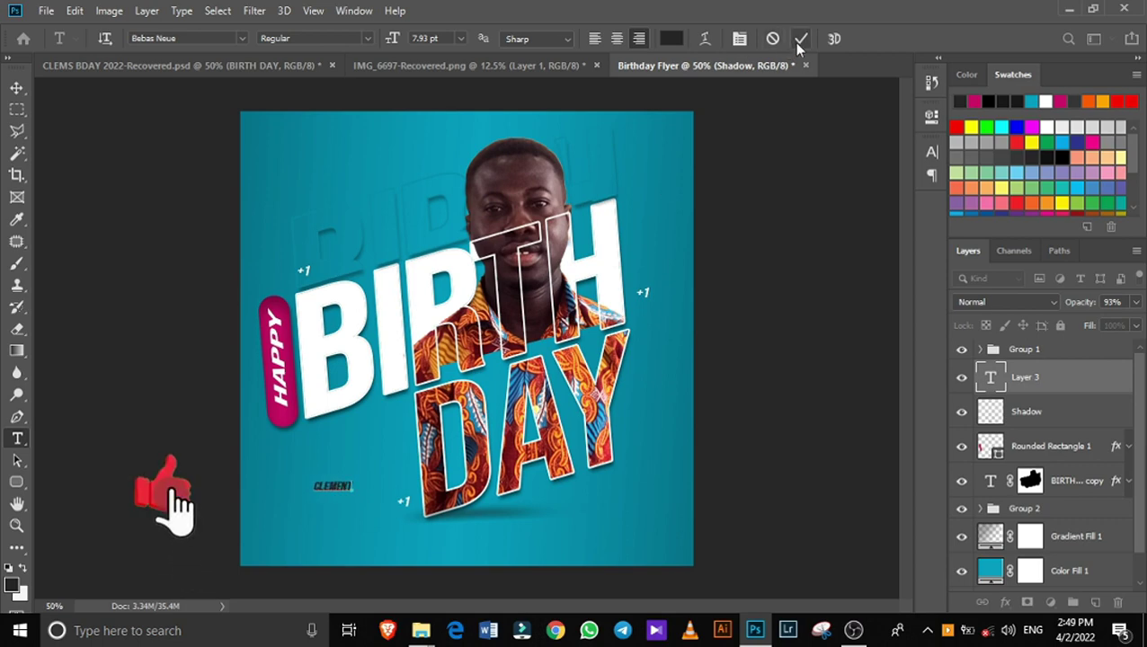
click(801, 37)
Enlarge the name text to about 168% and tilt it to match BIRTH
key(ctrl+t)
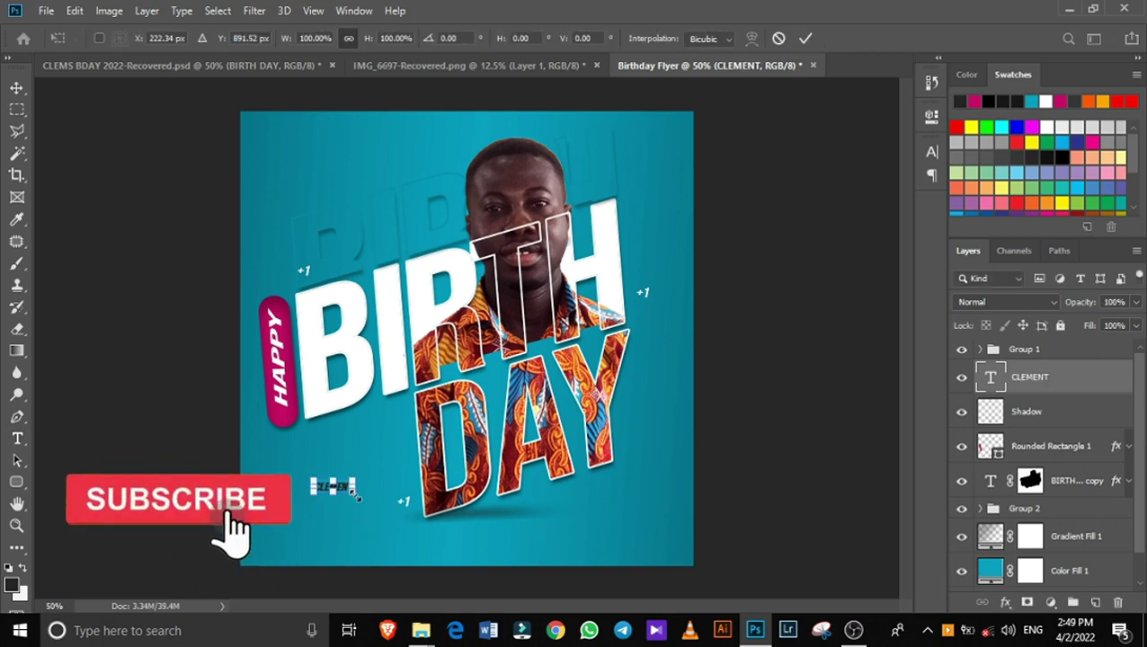
mouse_move(354, 493)
mouse_down()
mouse_move(382, 511)
mouse_move(358, 440)
mouse_move(298, 451)
mouse_move(355, 431)
mouse_up()
key(Return)
key(ctrl+t)
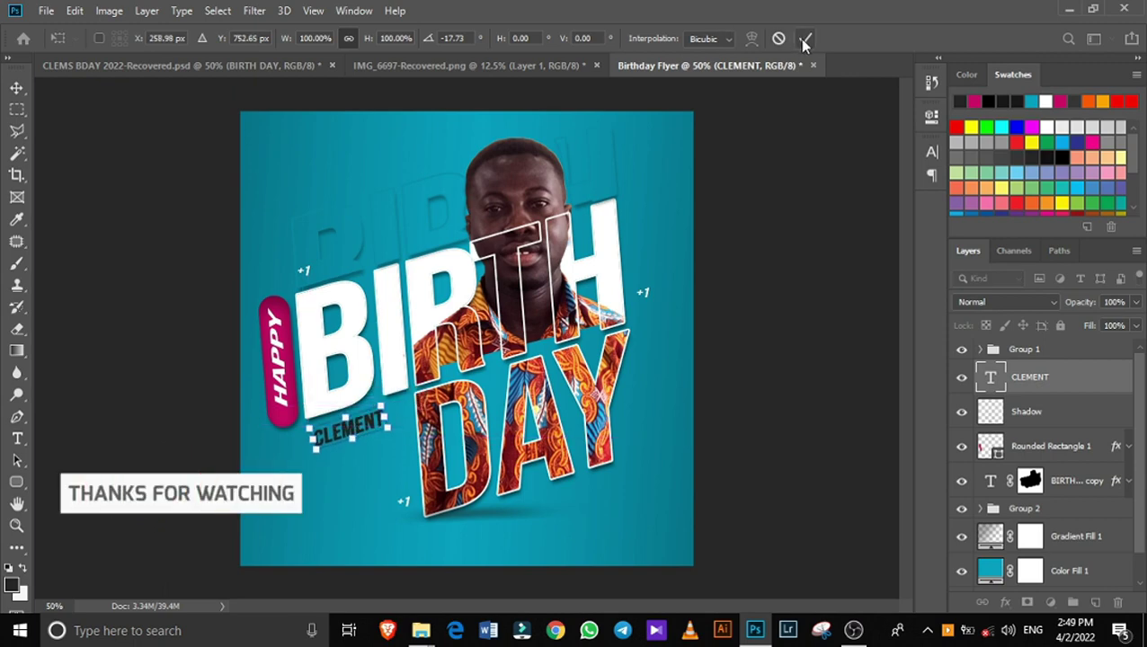
click(805, 38)
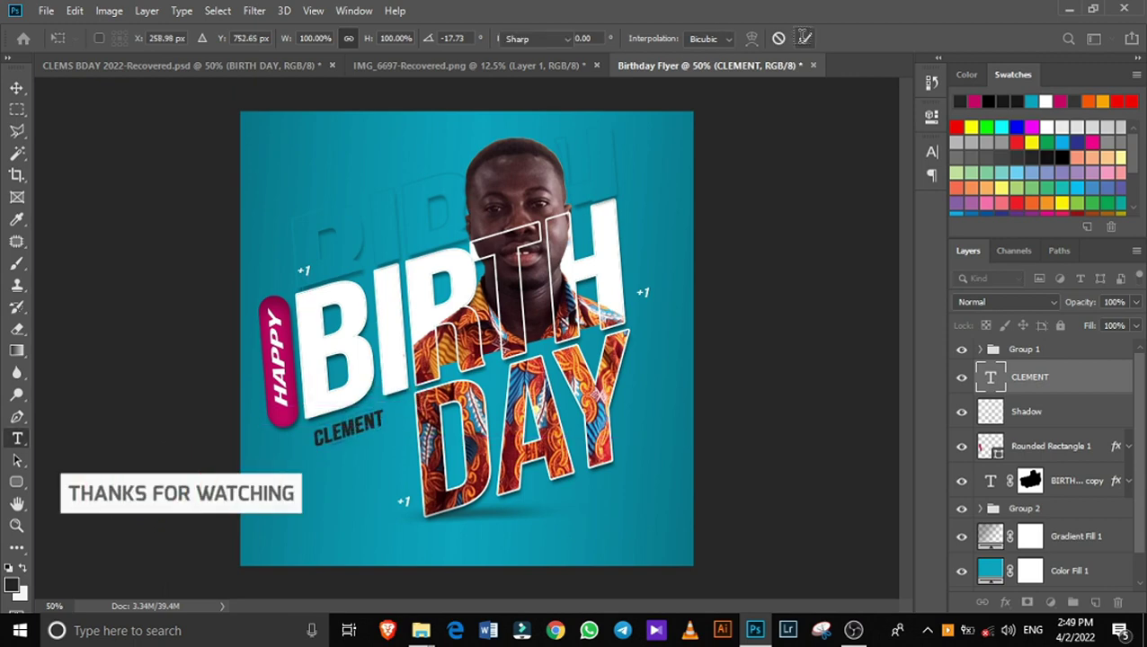
Make the name bold and colour it deep maroon, darkened from the HAPPY bar's pink
click(738, 38)
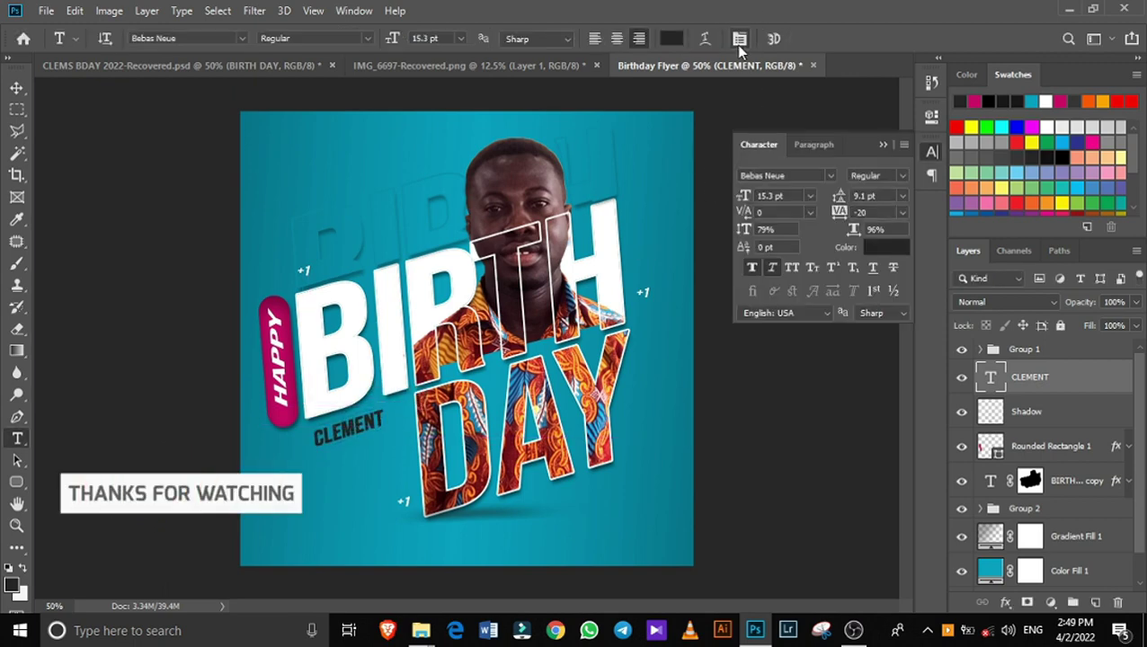
click(755, 265)
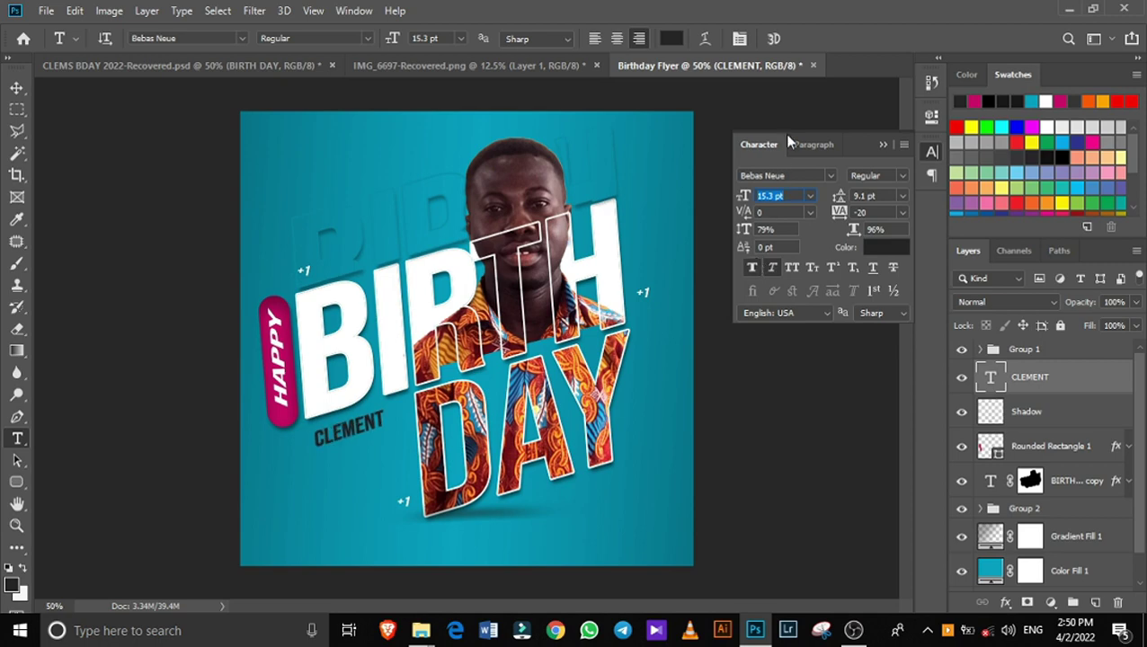
click(885, 248)
click(289, 411)
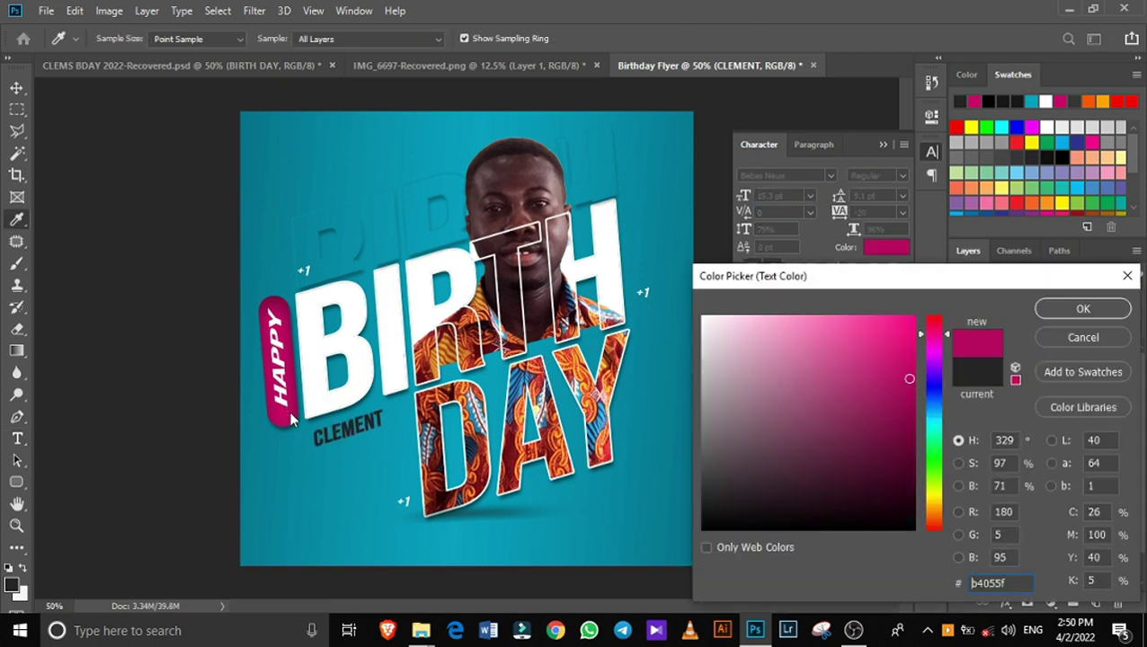
drag(912, 476, 911, 482)
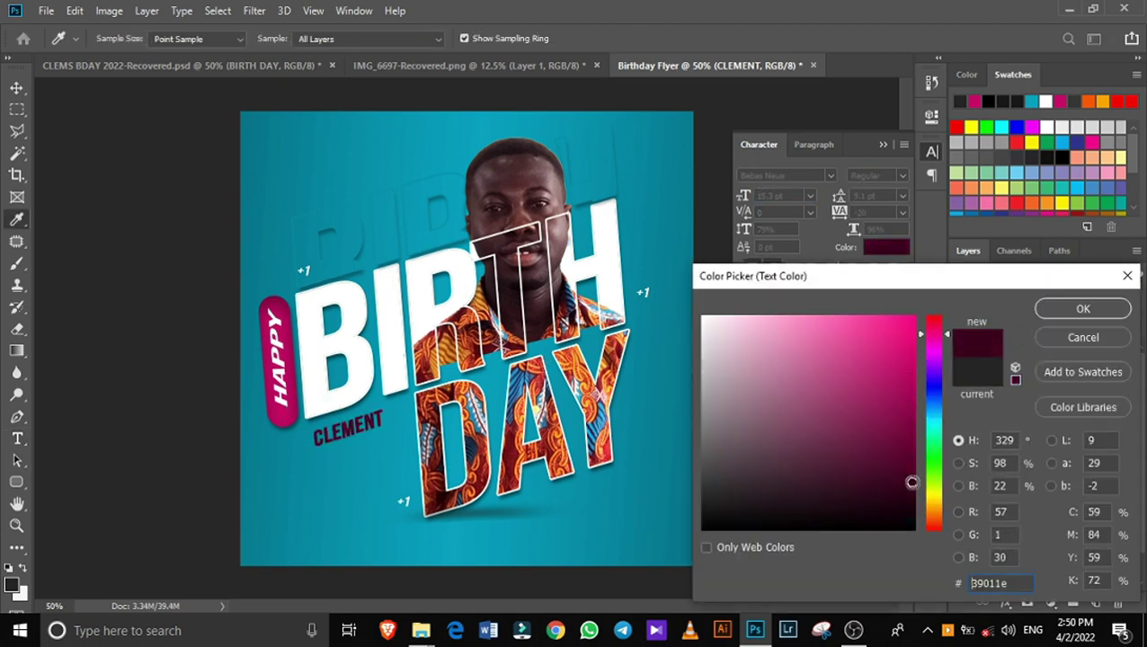
click(1083, 310)
text(LONG LIVE)
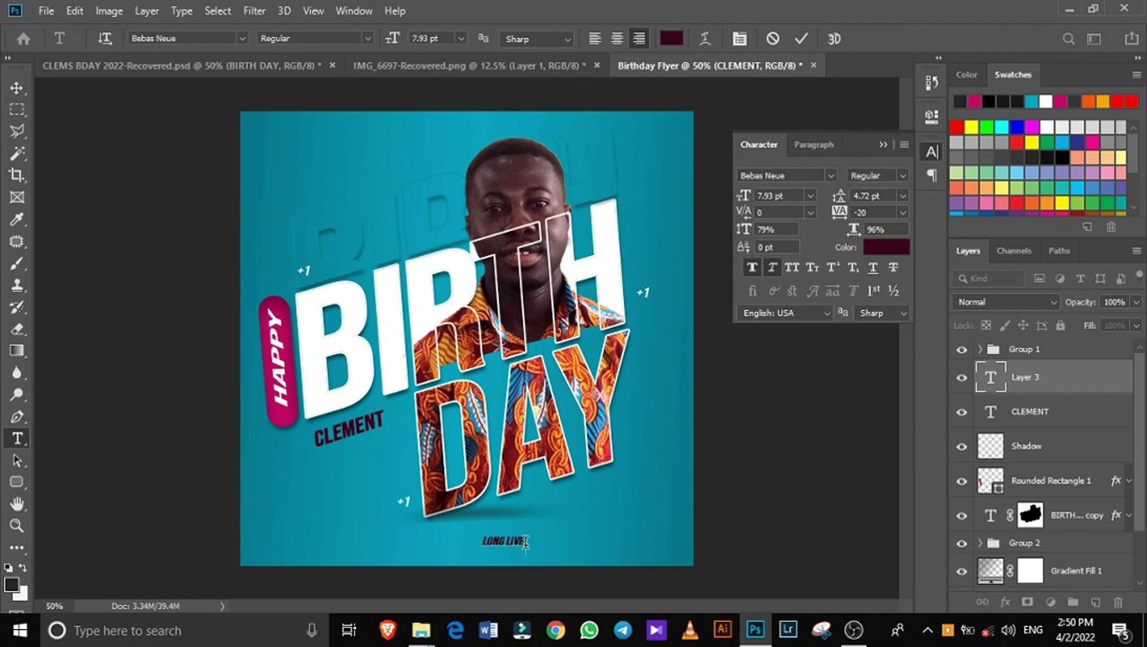
Add a second tagline line 'AND PROSPER', make it white and increase the line spacing
key(Return)
text(AND PROSPER)
click(800, 38)
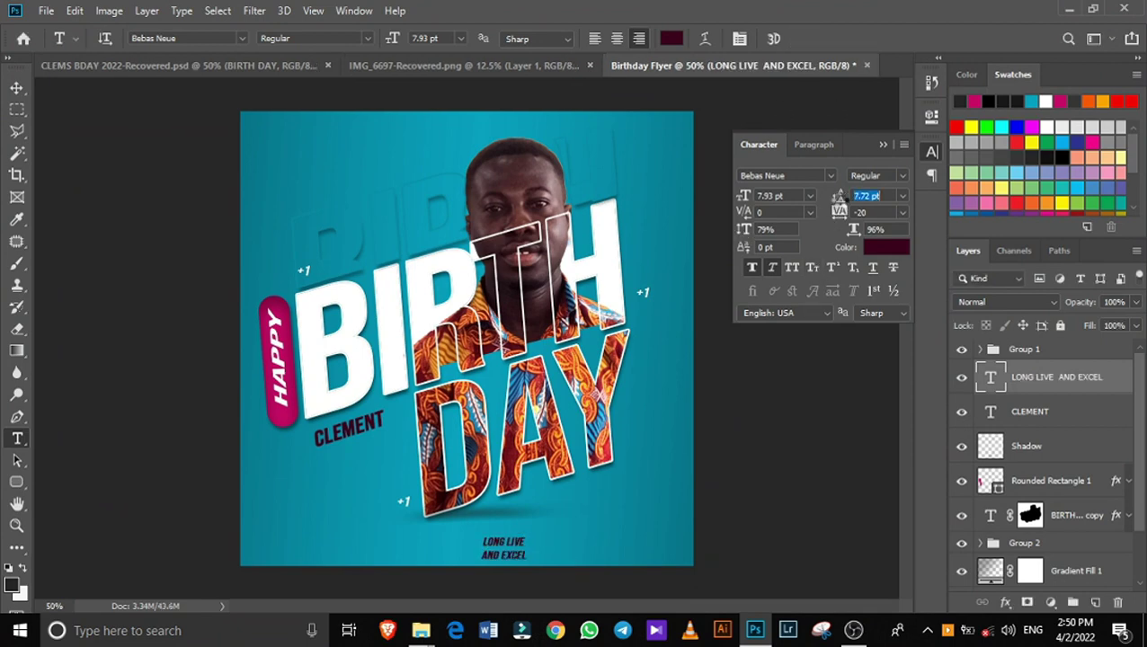
click(886, 247)
click(702, 313)
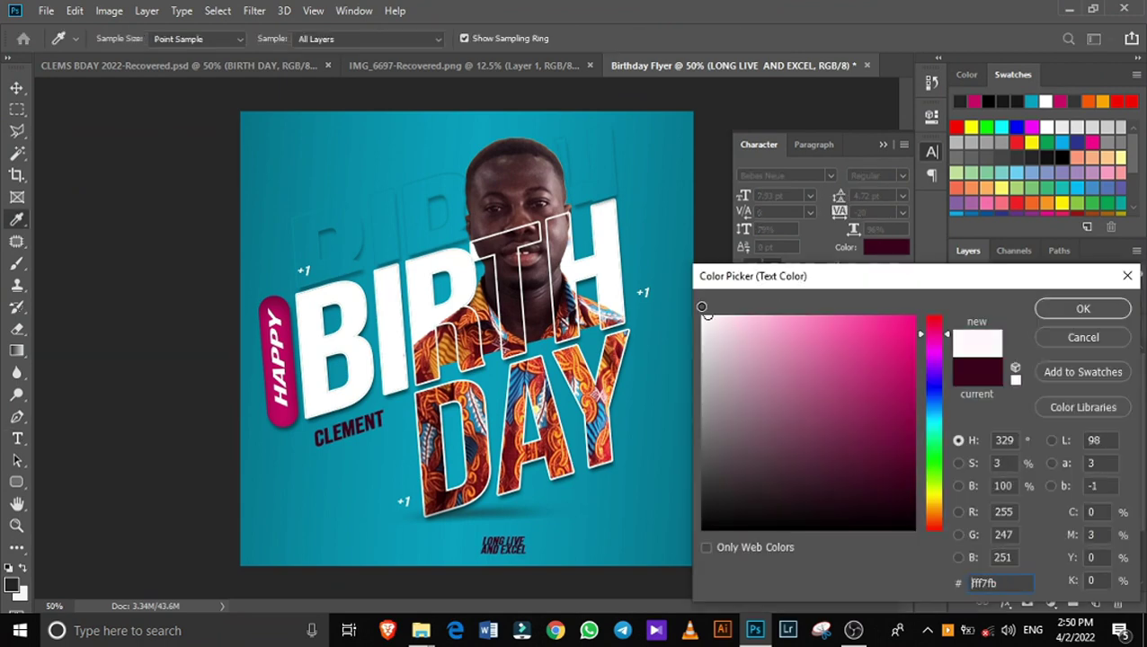
click(1054, 310)
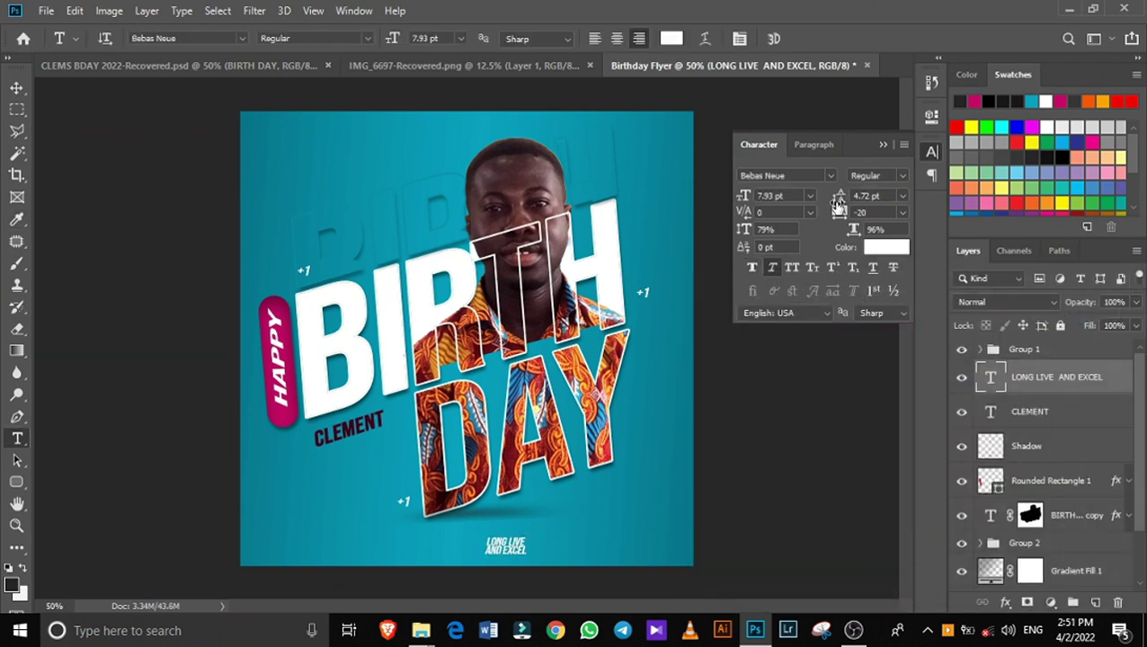
drag(838, 196, 841, 195)
Place the tagline above the left of BIRTH, tilted about -18°, and move the +1 nearby
key(v)
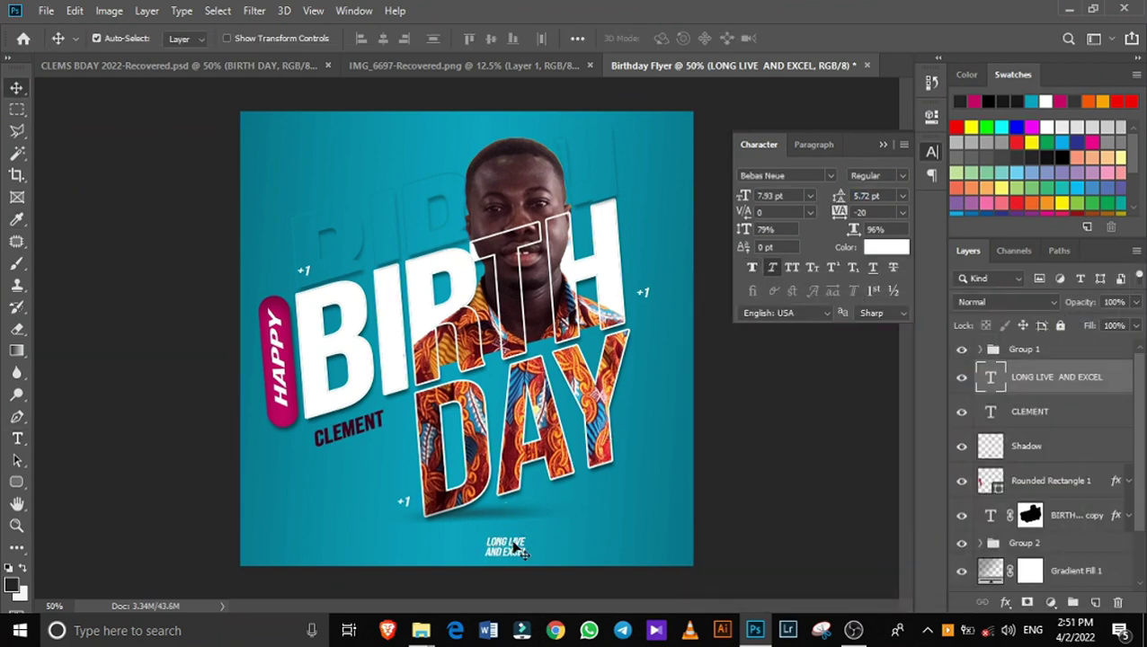
drag(524, 546, 342, 268)
key(ctrl+t)
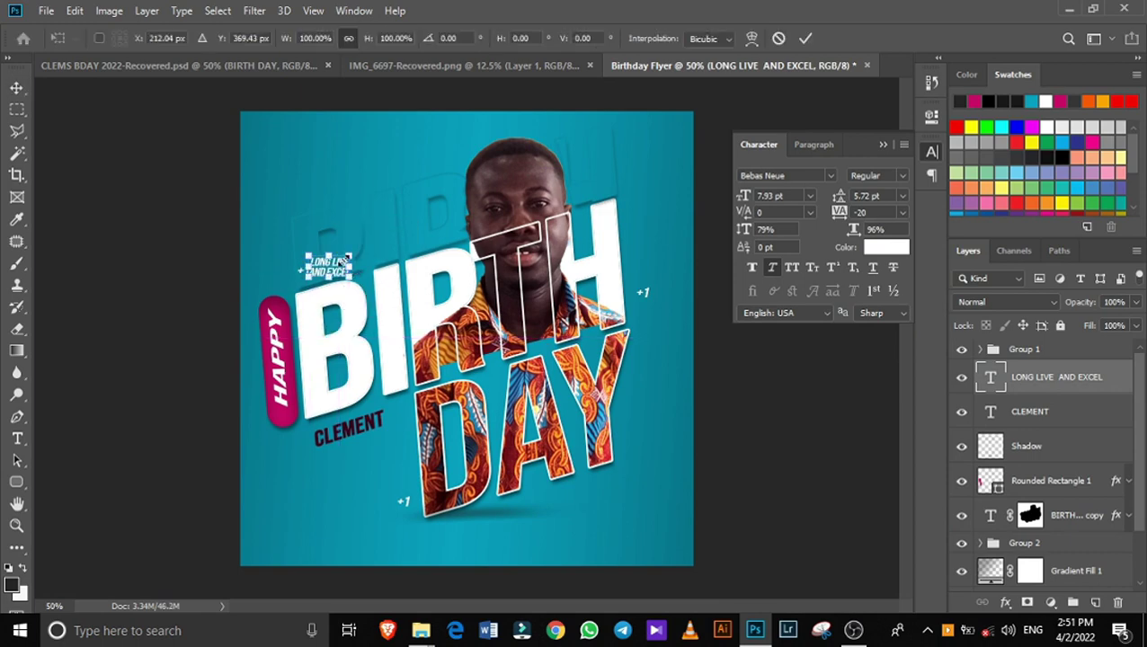
drag(312, 243, 339, 268)
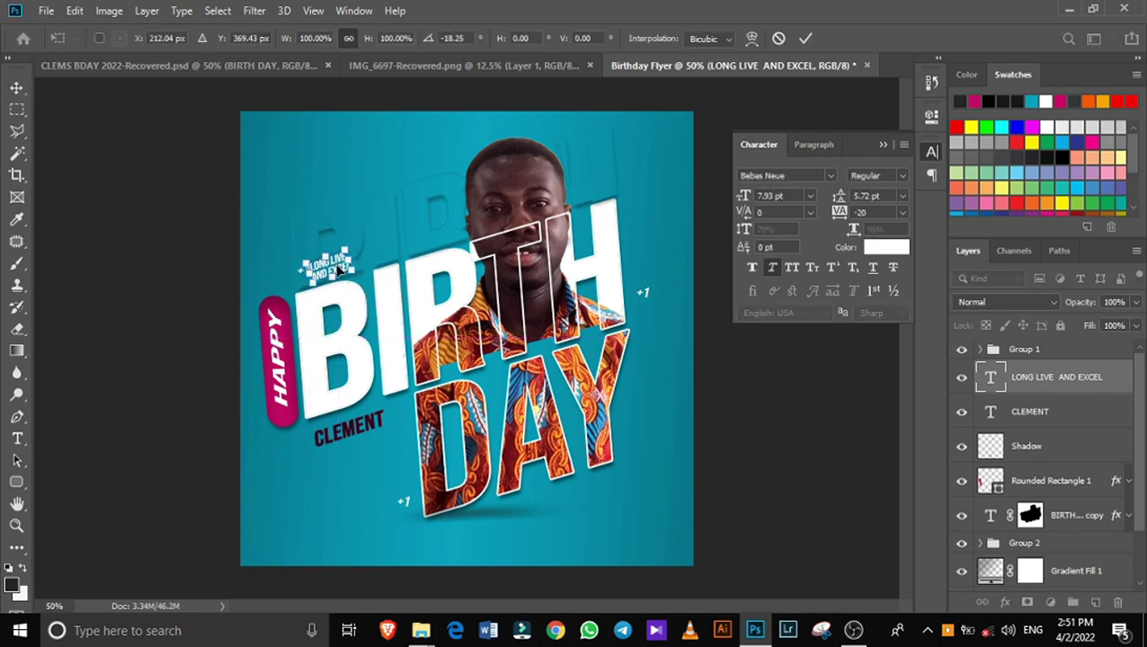
click(806, 38)
mouse_move(314, 274)
mouse_down()
mouse_move(274, 262)
mouse_move(310, 279)
mouse_up()
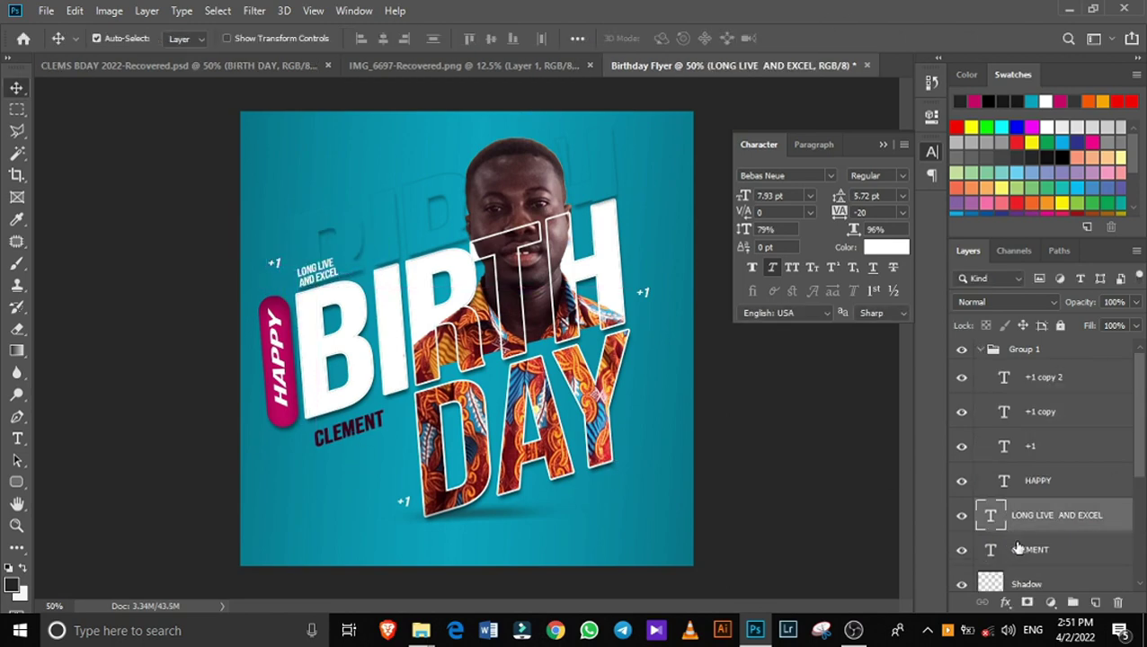
Add the date 02/04/22 at the lower left and enlarge it to about 116%
key(t)
click(290, 510)
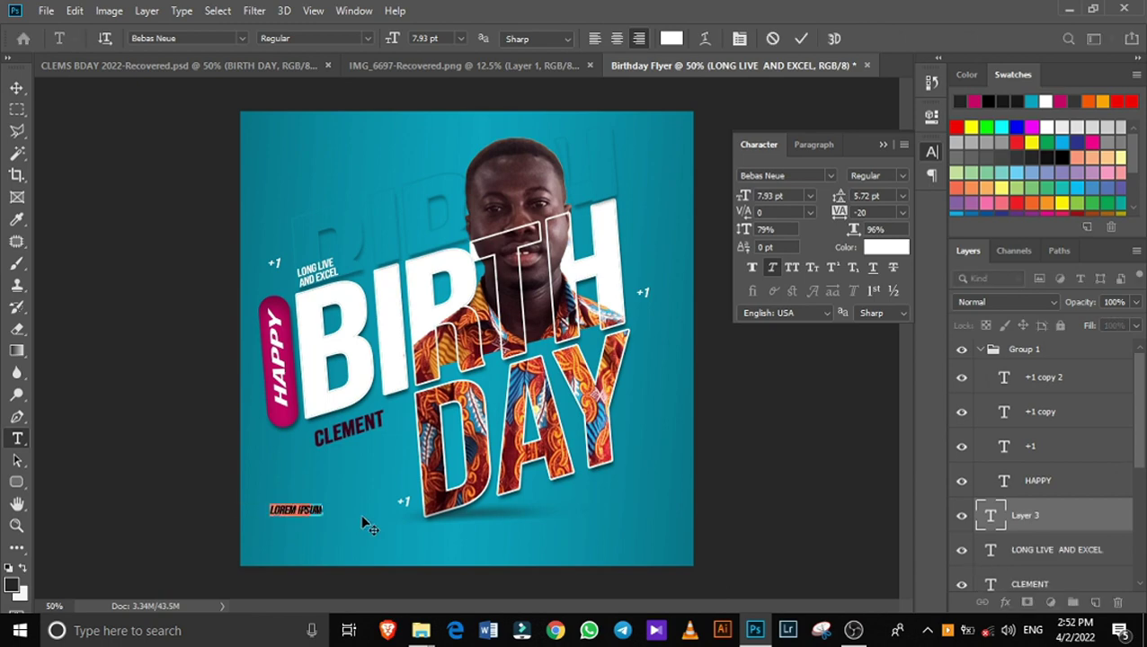
text(02/04/)
text(22)
click(801, 38)
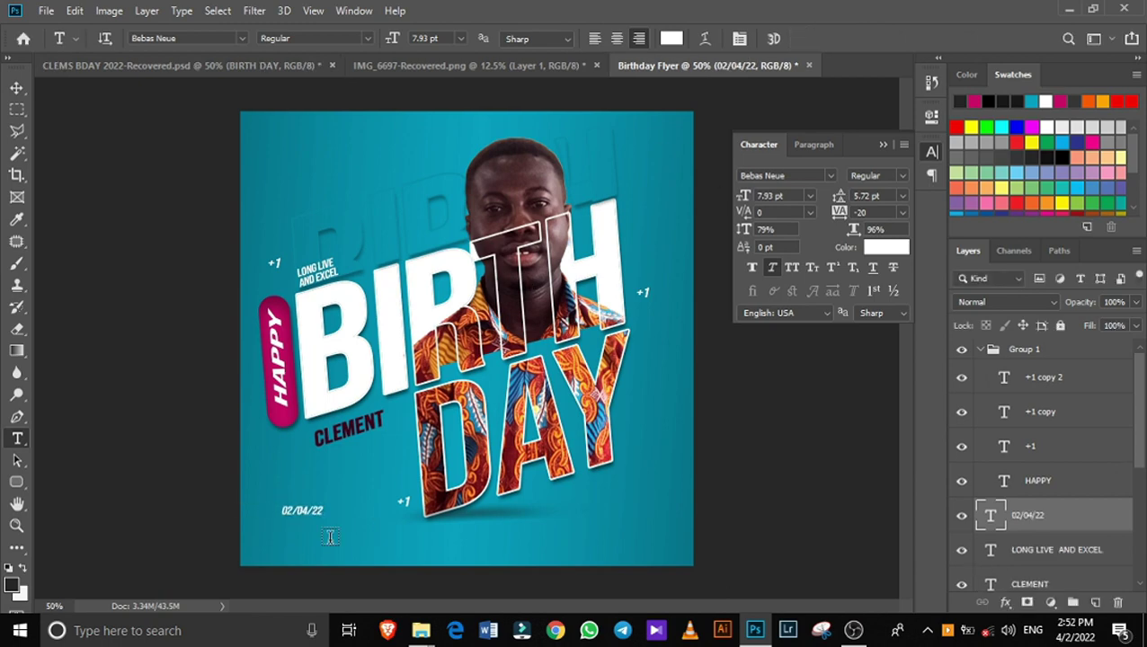
key(ctrl+t)
drag(324, 519, 339, 511)
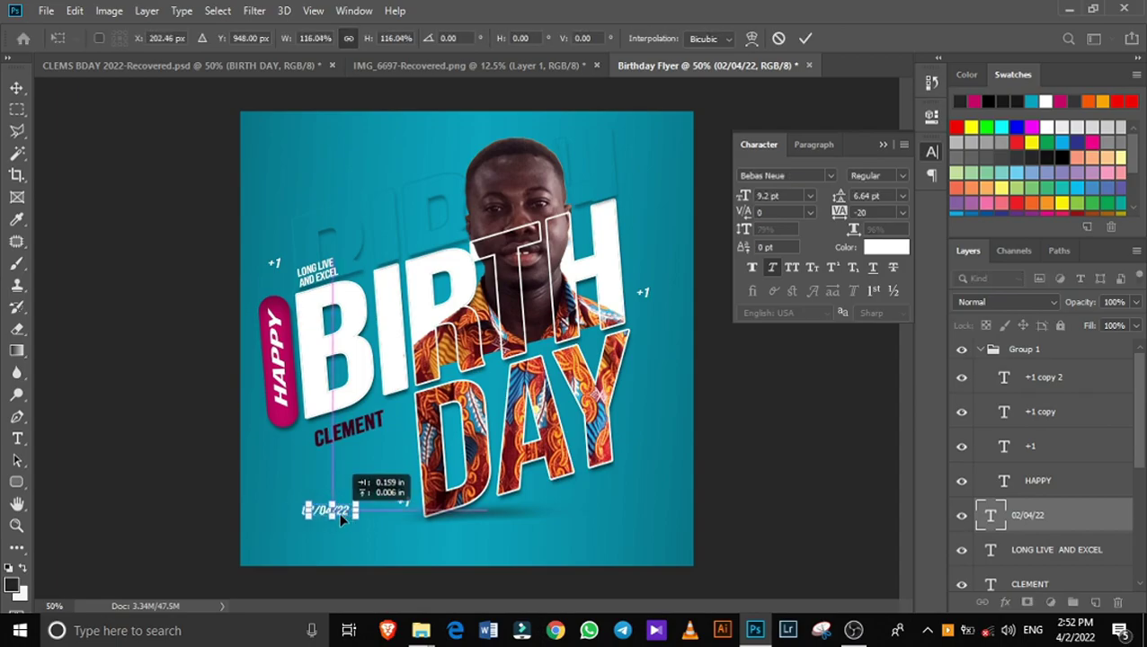